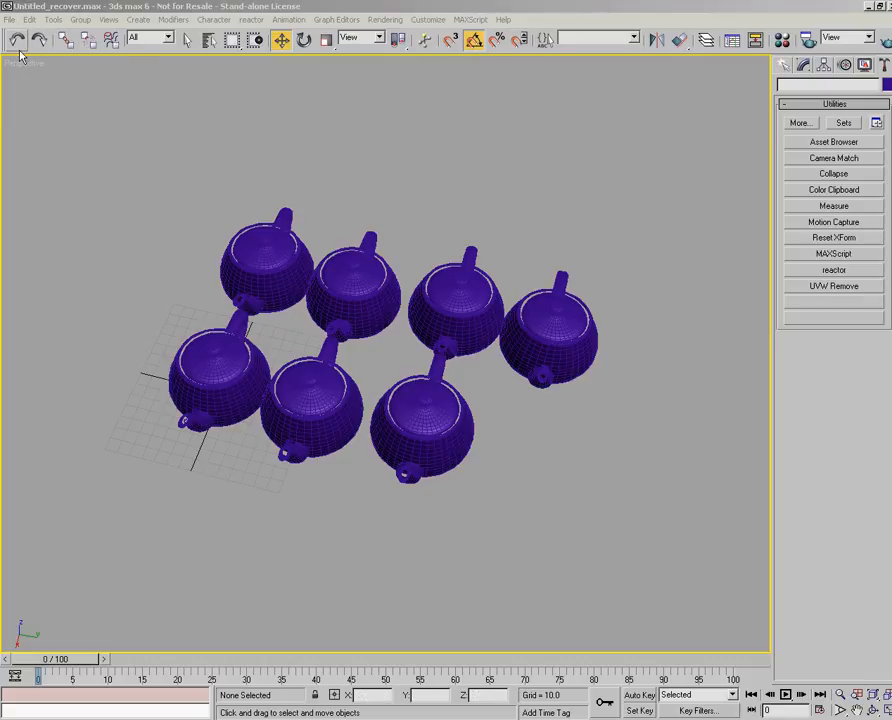
- Look through the available file, editing, selection and object tool commands, including the Select By options
left_click(8, 20)
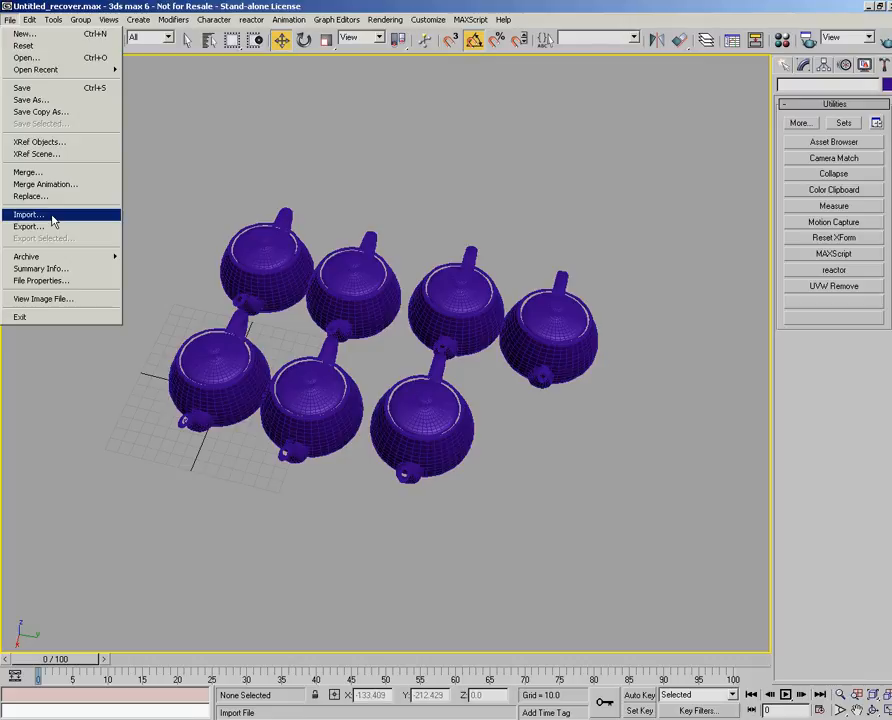
left_click(32, 22)
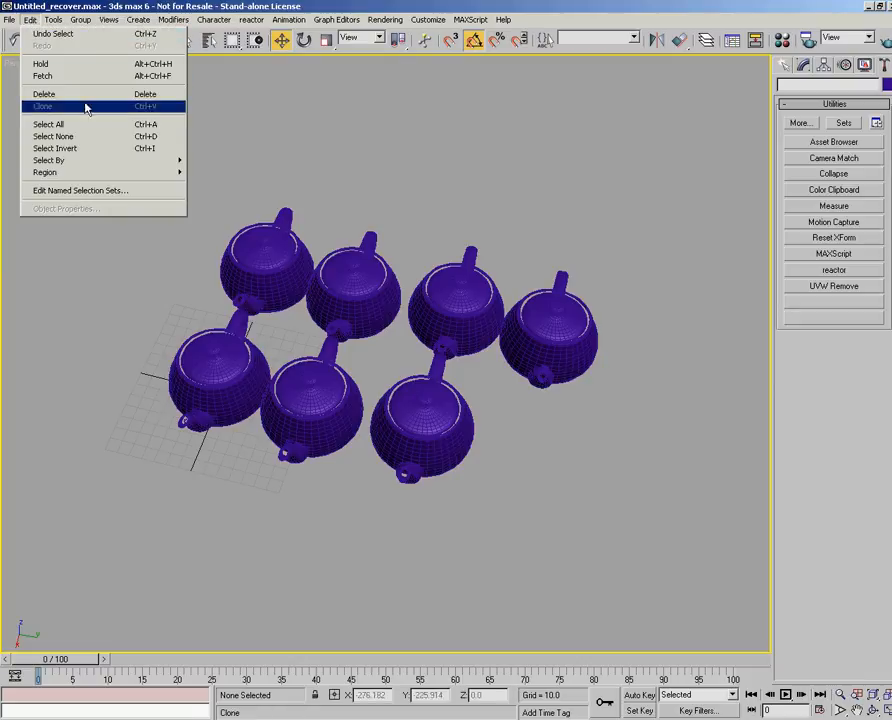
left_click(203, 93)
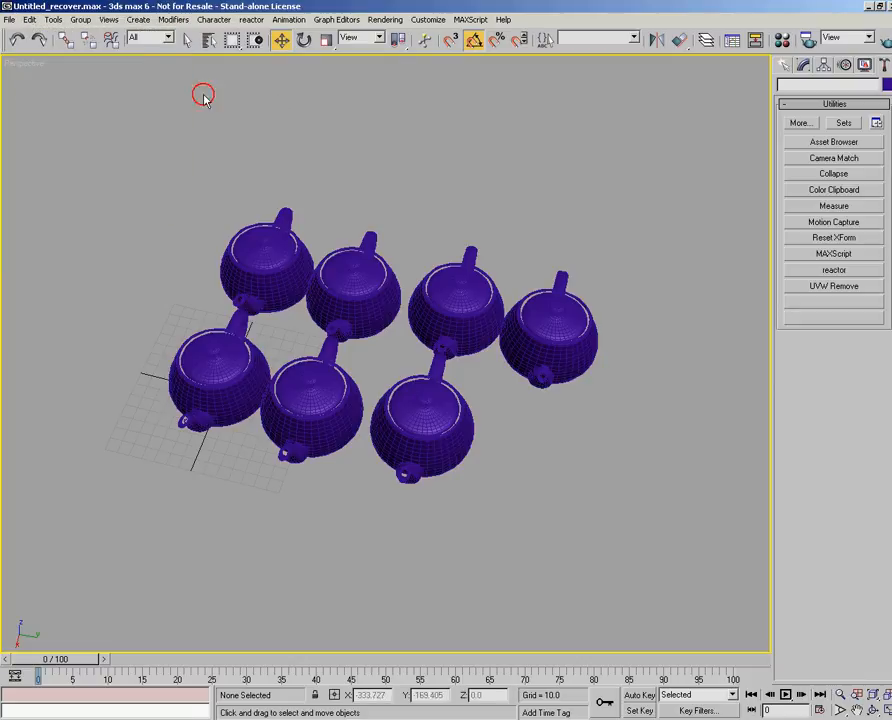
left_click(30, 19)
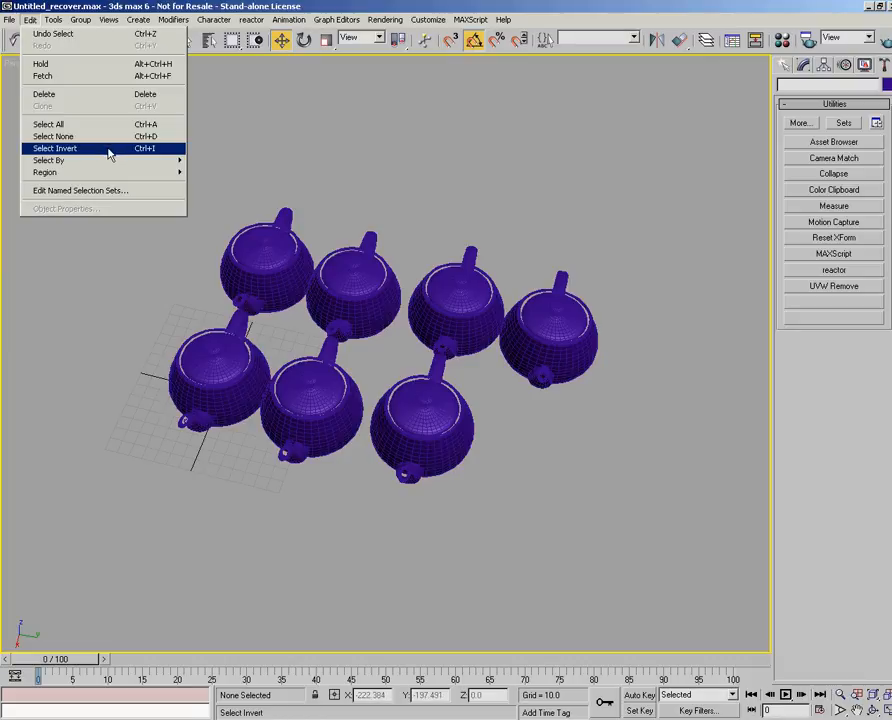
mouse_move(112, 162)
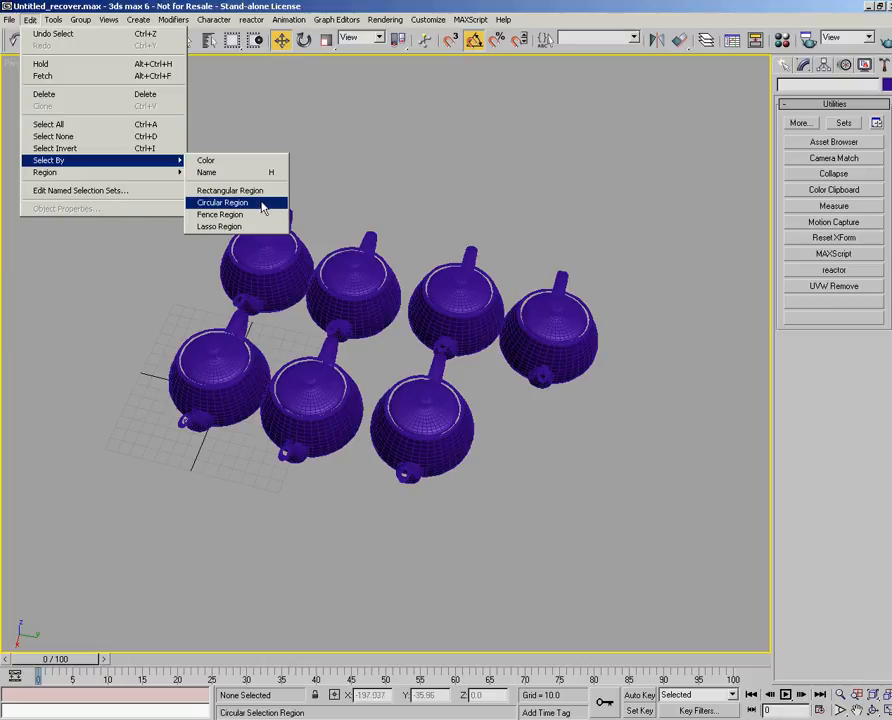
left_click(229, 7)
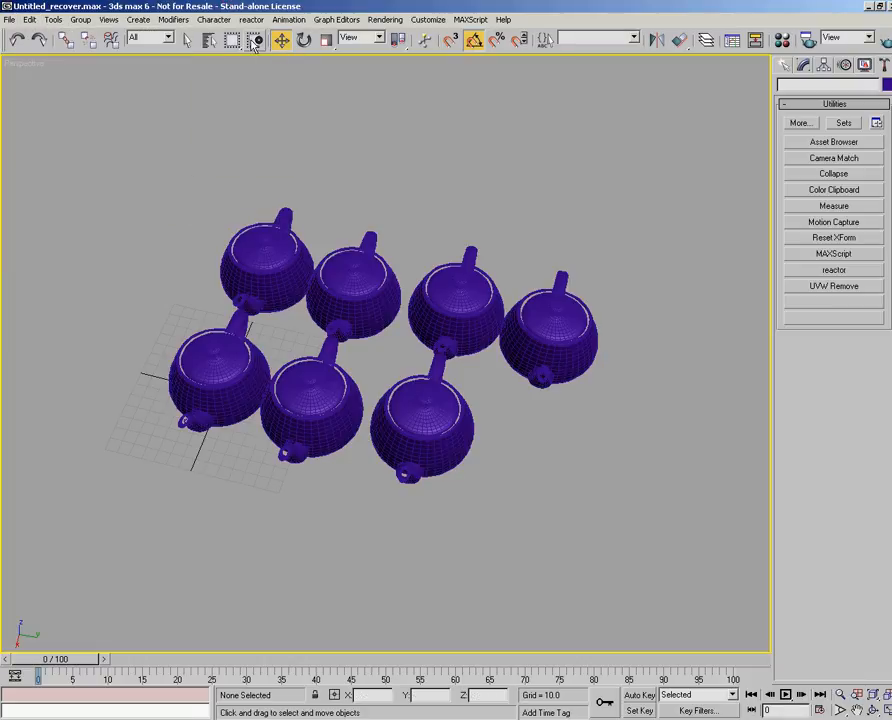
left_click_drag(235, 46, 252, 6)
left_click(52, 21)
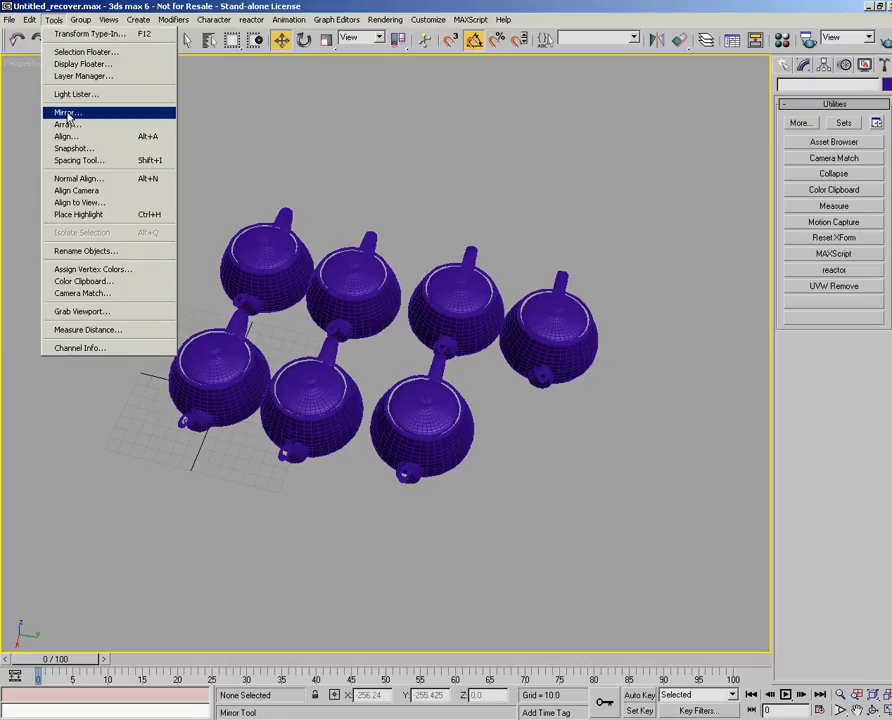
left_click(766, 5)
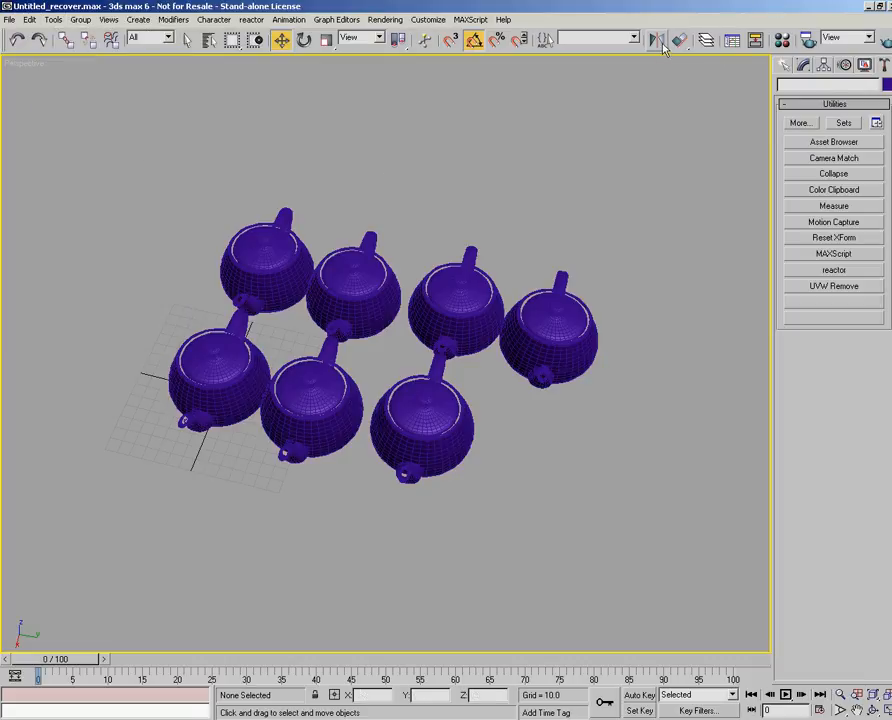
- Open the Color Clipboard utility
left_click(55, 20)
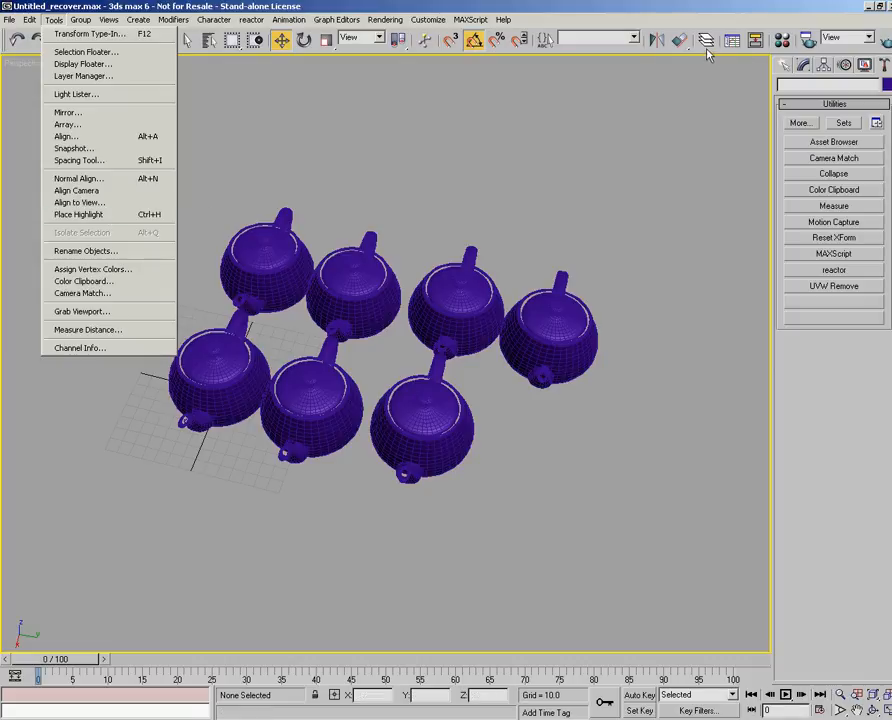
left_click(118, 285)
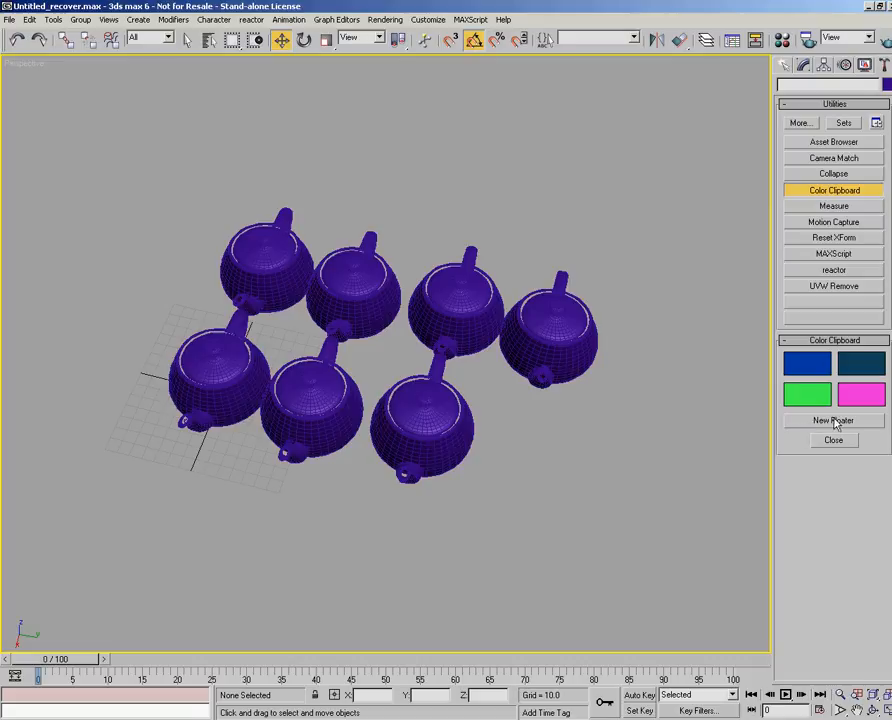
- Group the four teapots nearest the grid origin under the default group name
left_click(53, 19)
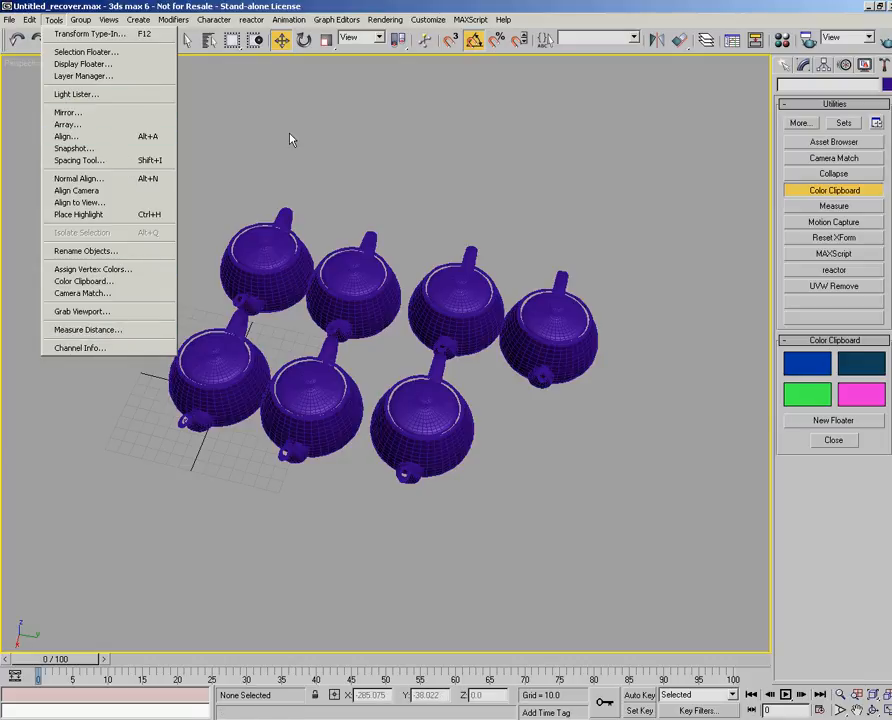
mouse_move(86, 21)
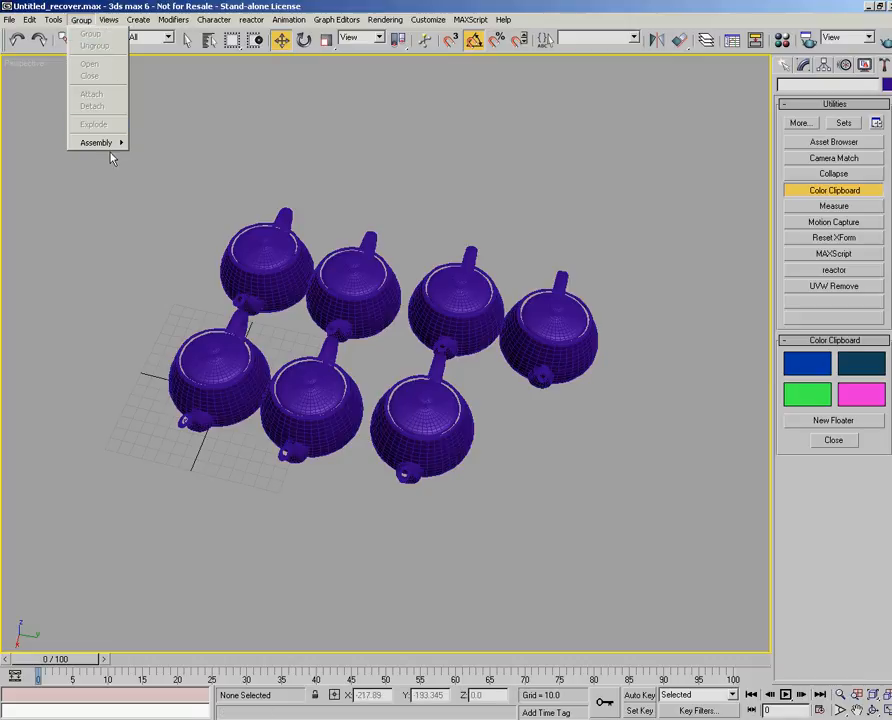
left_click(222, 165)
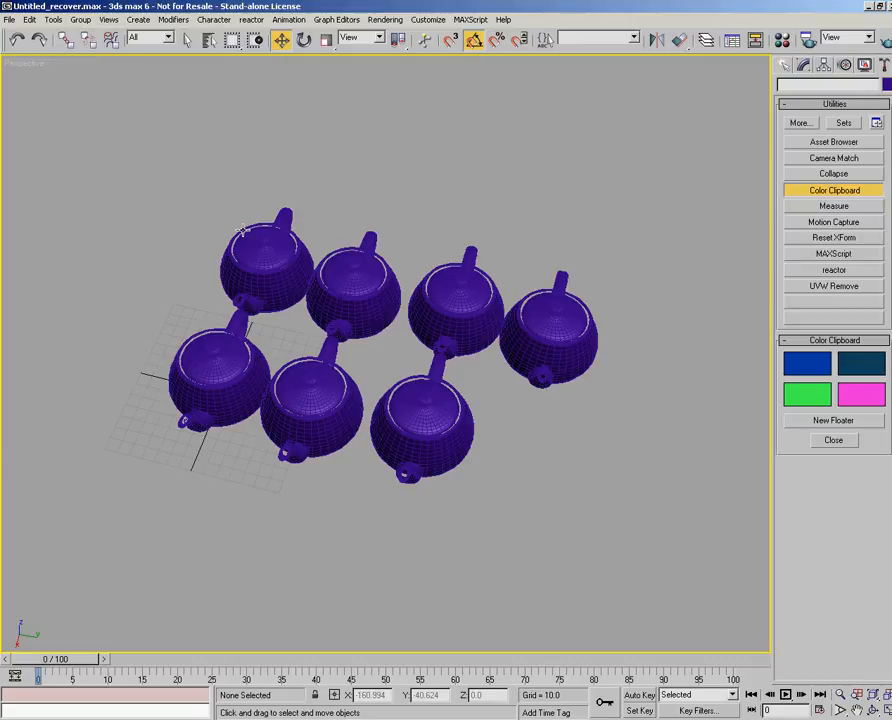
left_click_drag(138, 183, 335, 462)
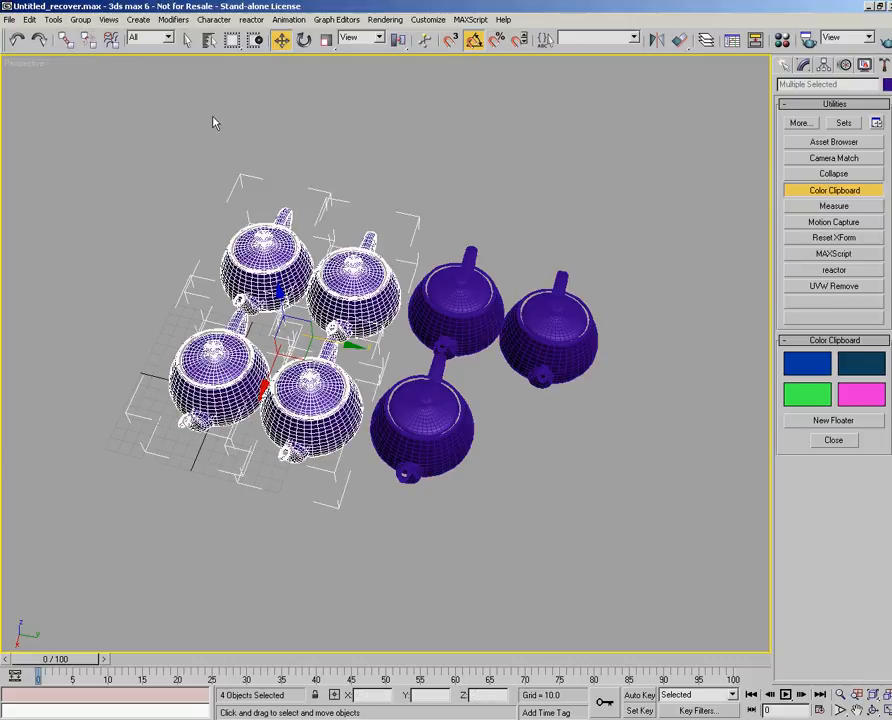
left_click(80, 19)
left_click(89, 36)
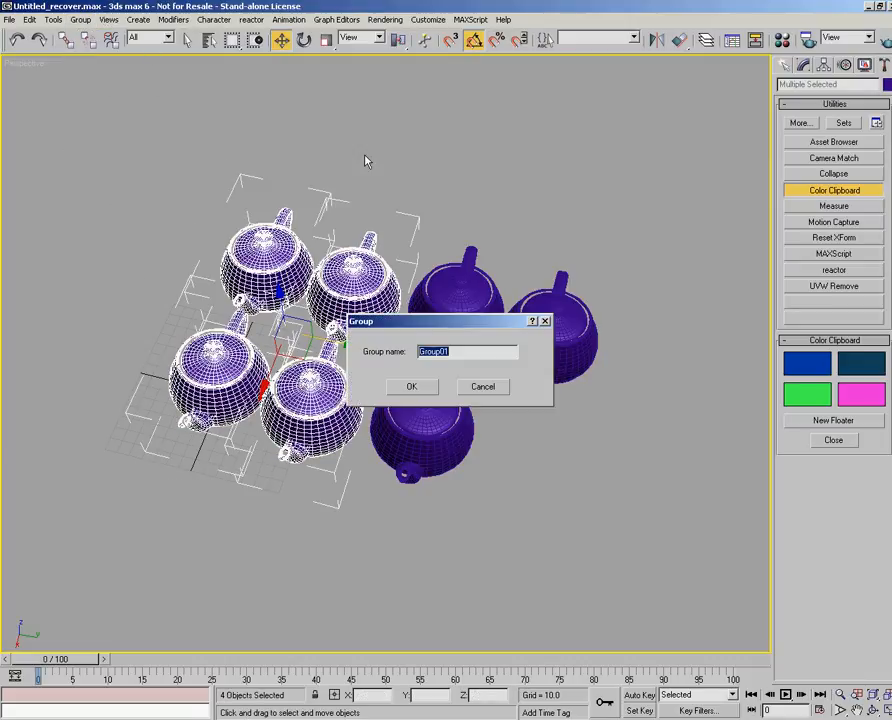
left_click(420, 388)
left_click(405, 221)
left_click(368, 238)
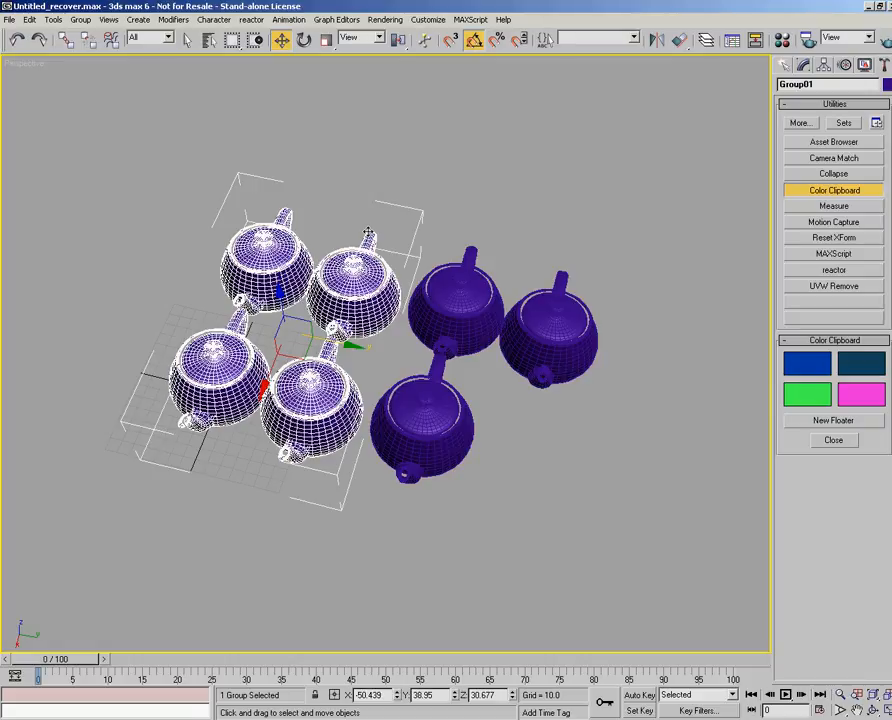
- Ungroup the set of four teapots and clear the selection
middle_click_drag(300, 346, 388, 360, "alt")
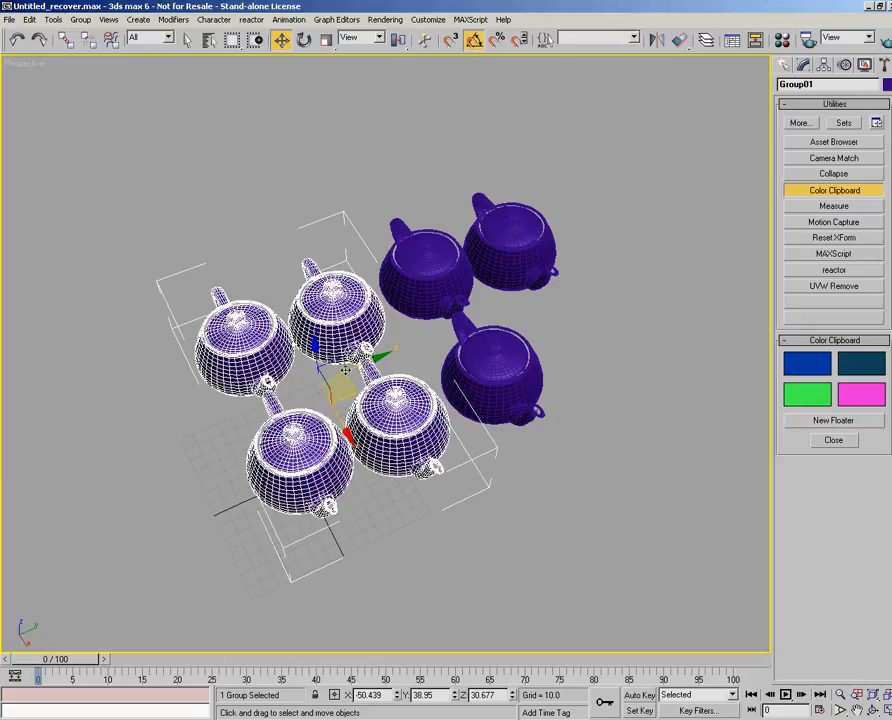
left_click(353, 202)
left_click_drag(180, 250, 380, 516)
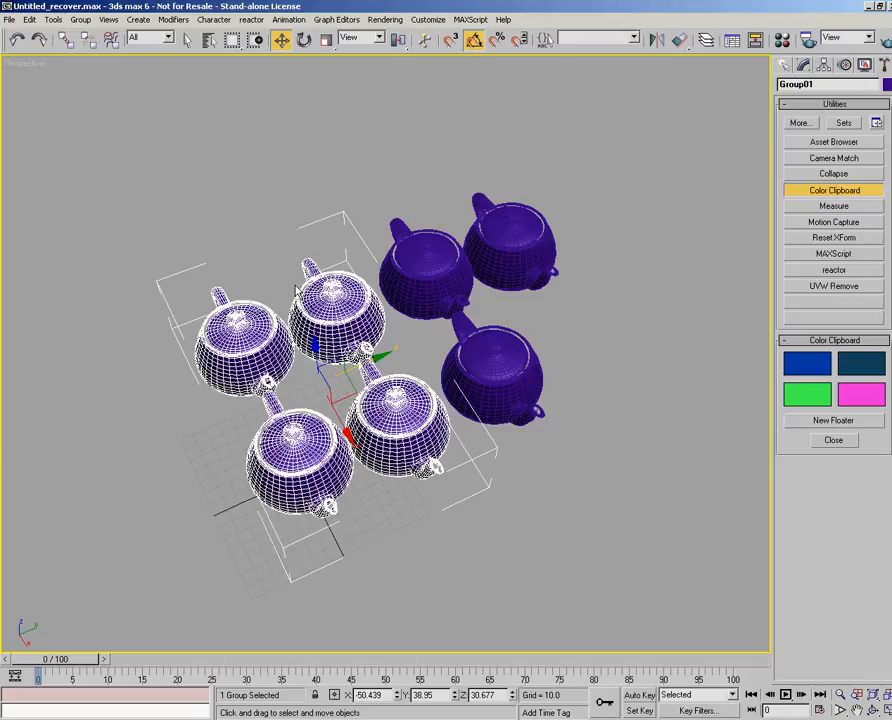
left_click(80, 19)
left_click(92, 46)
left_click(288, 166)
middle_click_drag(505, 393, 405, 398, "alt")
- Show the creation options for Standard Primitives geometry
left_click(106, 20)
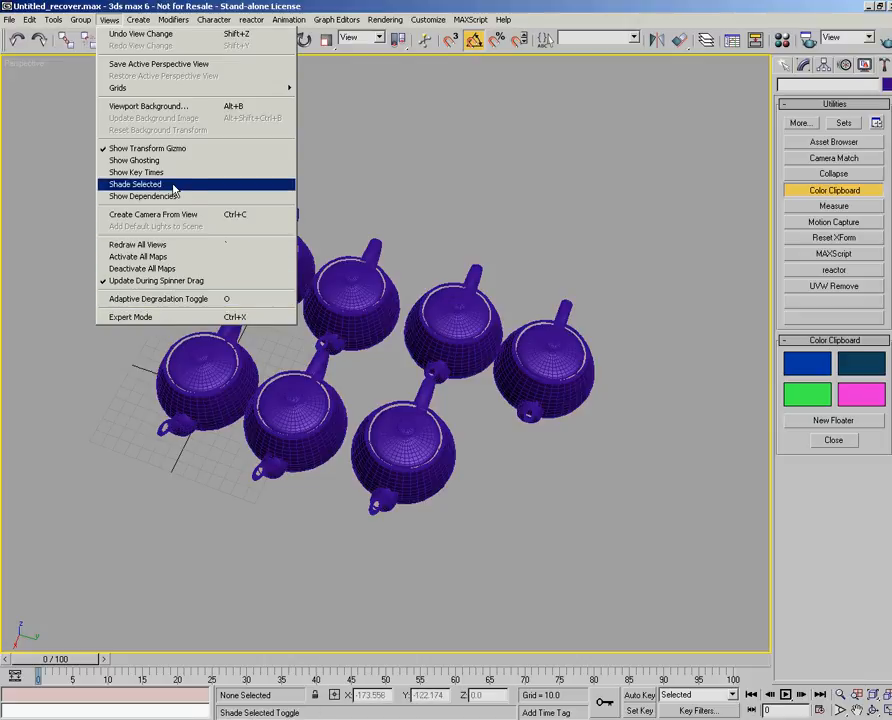
mouse_move(141, 22)
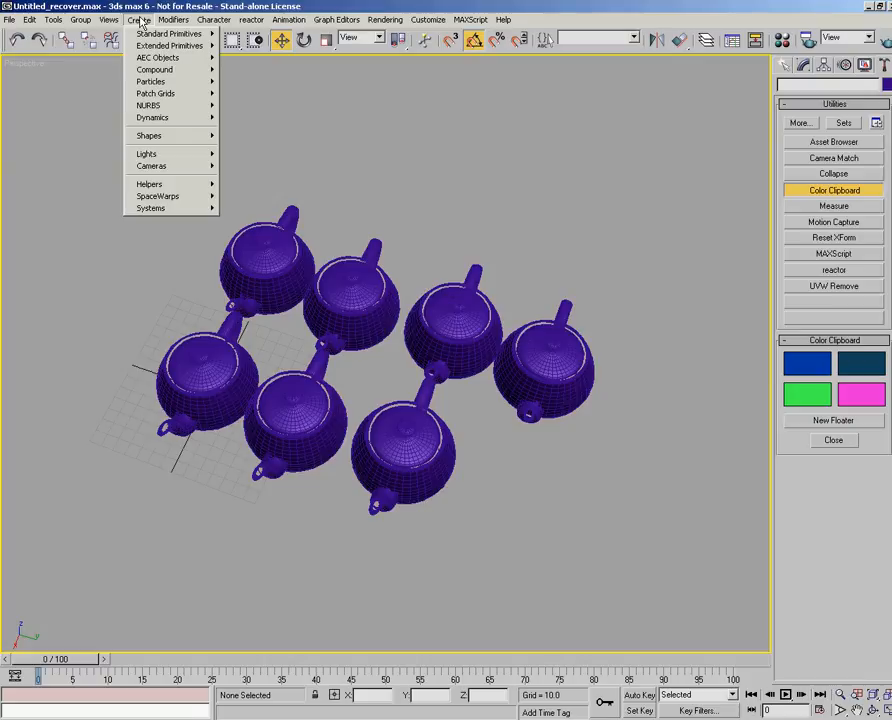
left_click(820, 127)
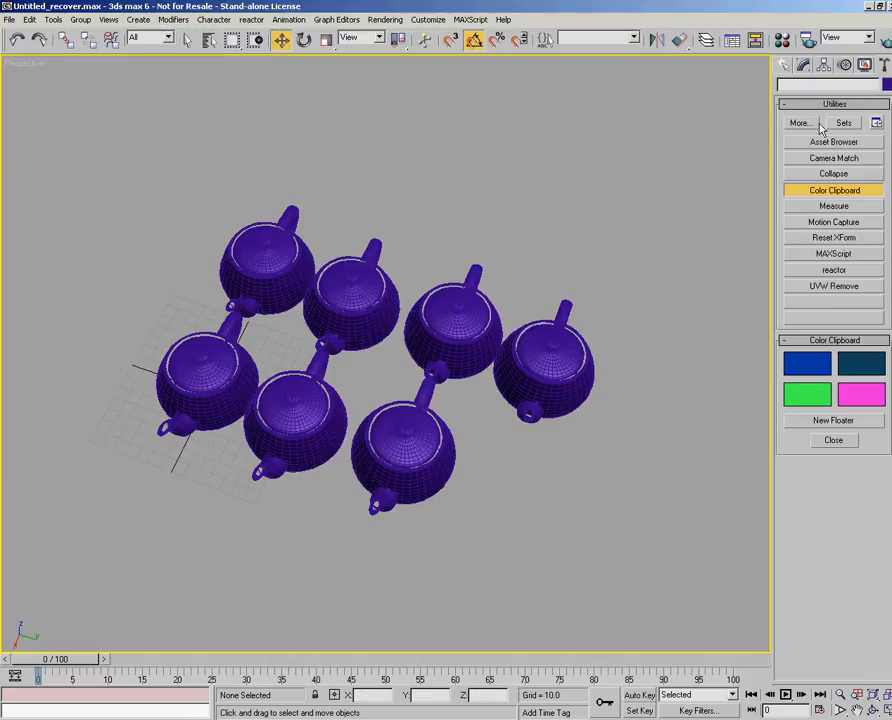
left_click(784, 64)
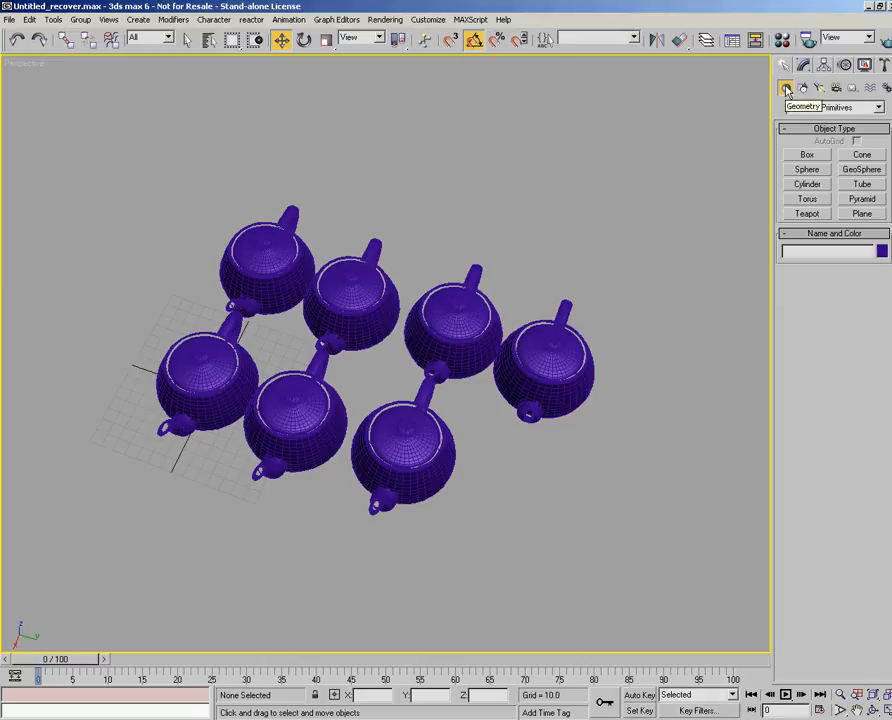
- Look through the object categories available for creation and the modifier categories, including Compound objects and Animation Modifiers
left_click(138, 20)
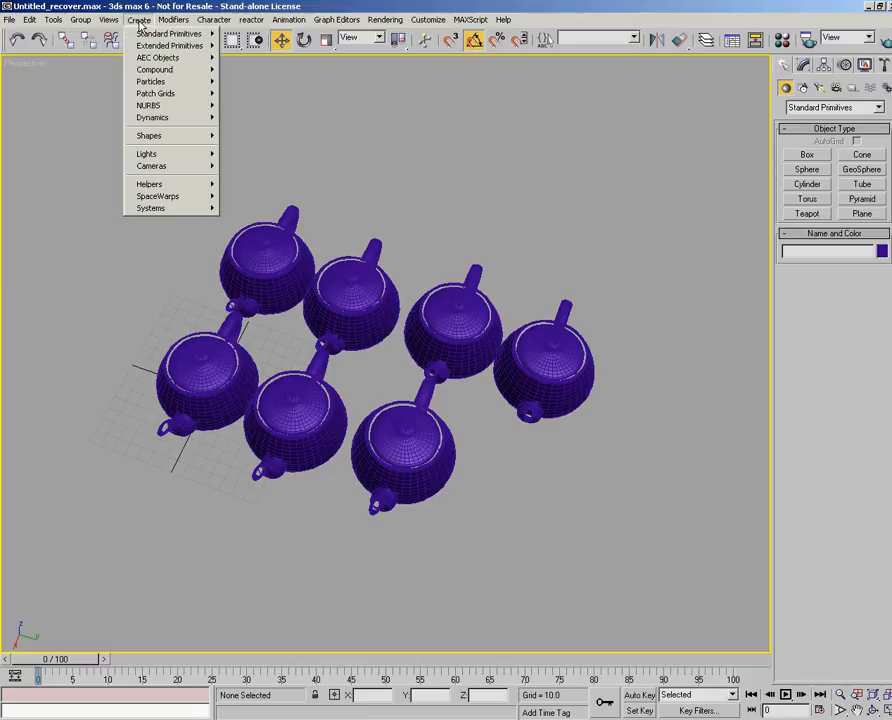
mouse_move(150, 37)
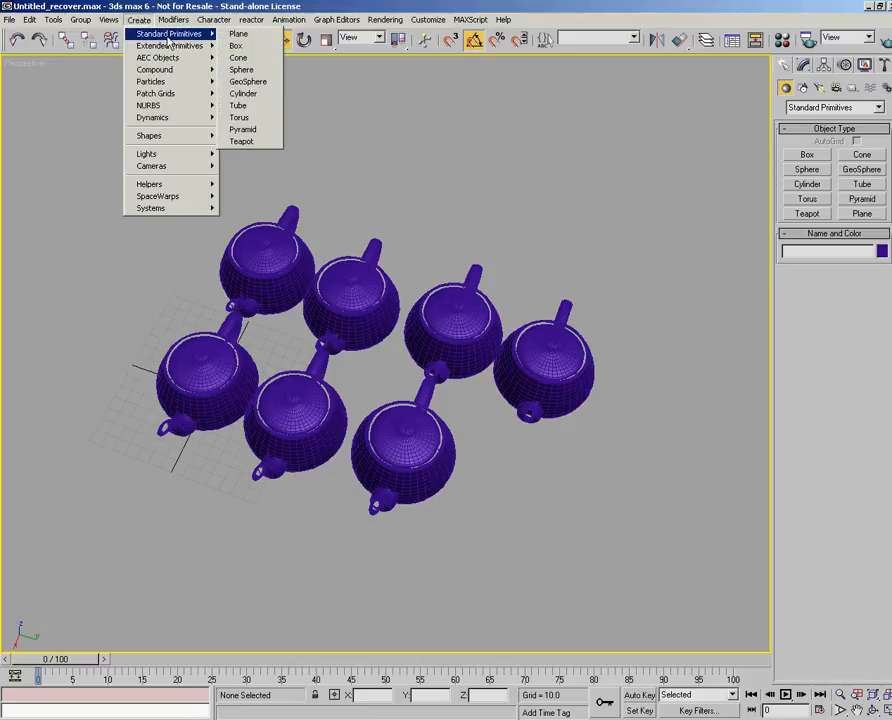
mouse_move(189, 57)
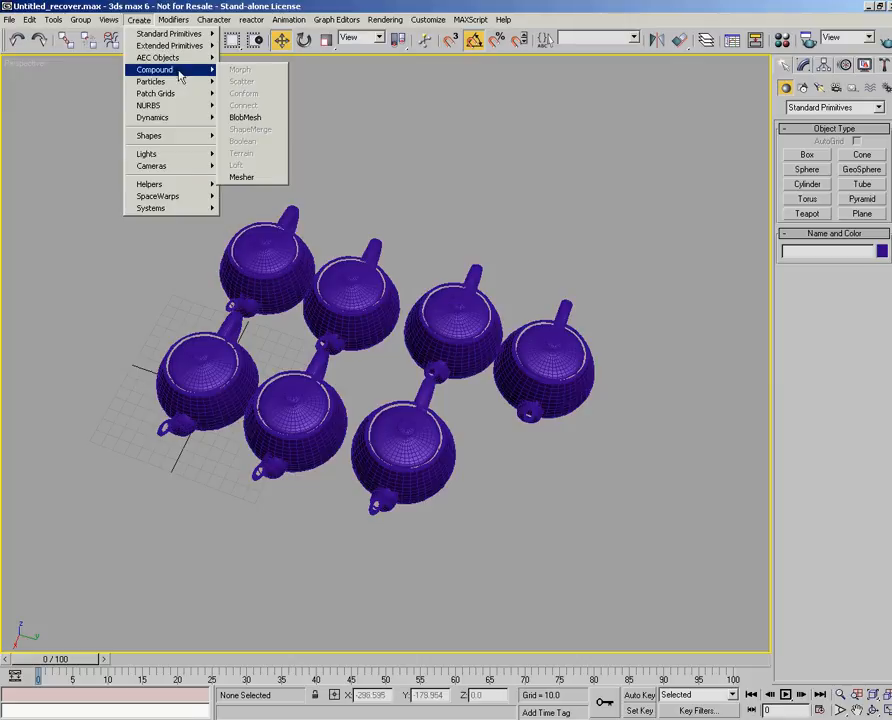
mouse_move(177, 97)
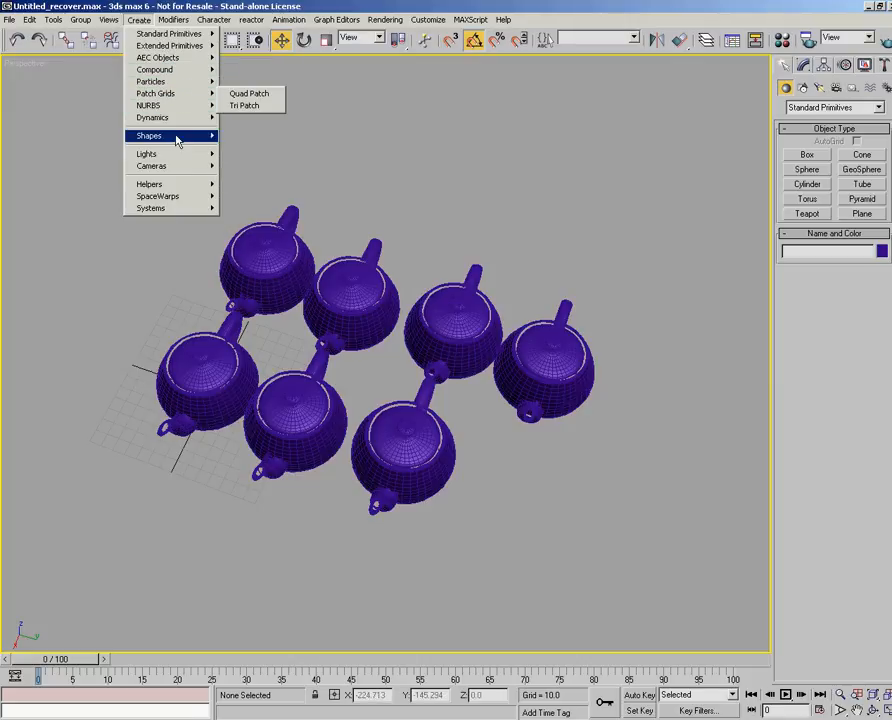
left_click(281, 164)
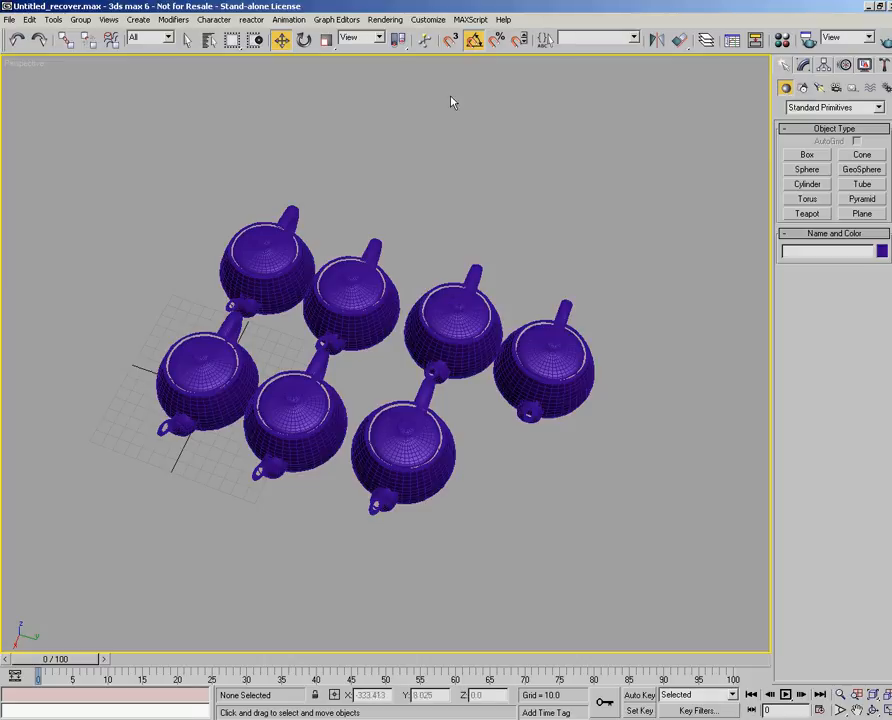
left_click(140, 20)
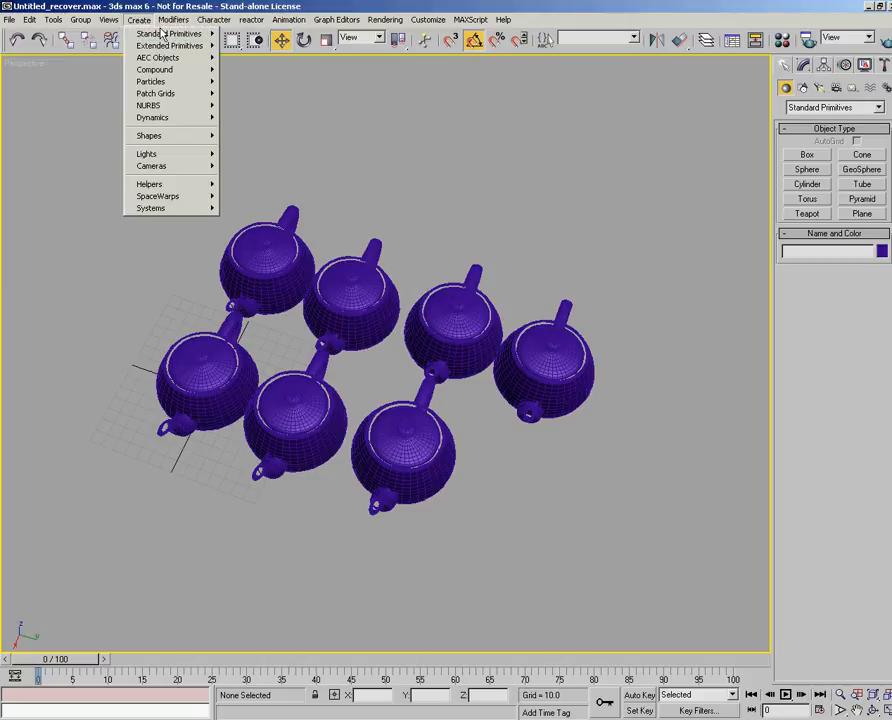
mouse_move(172, 22)
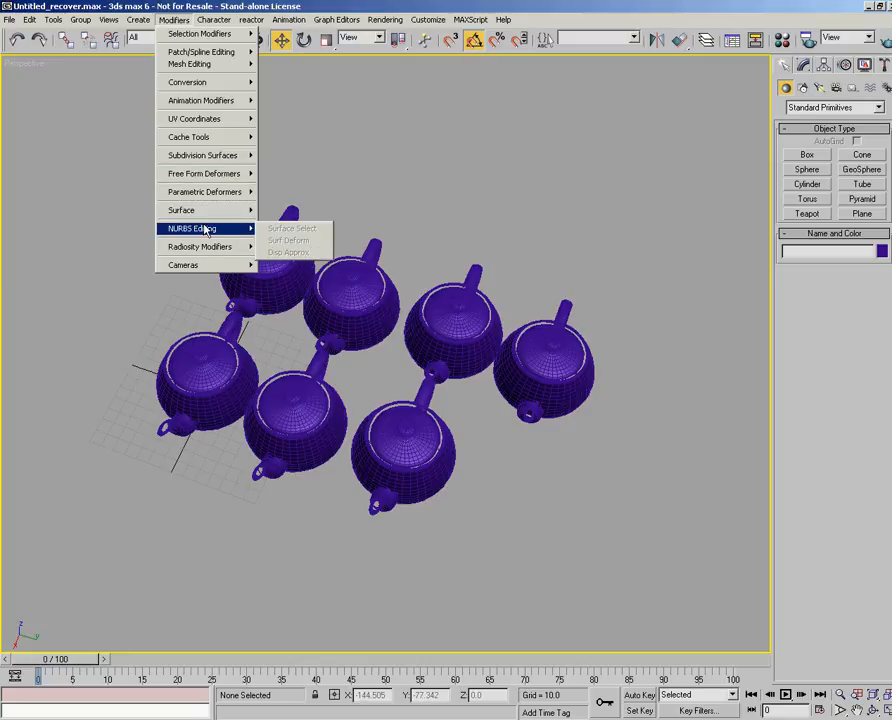
mouse_move(216, 256)
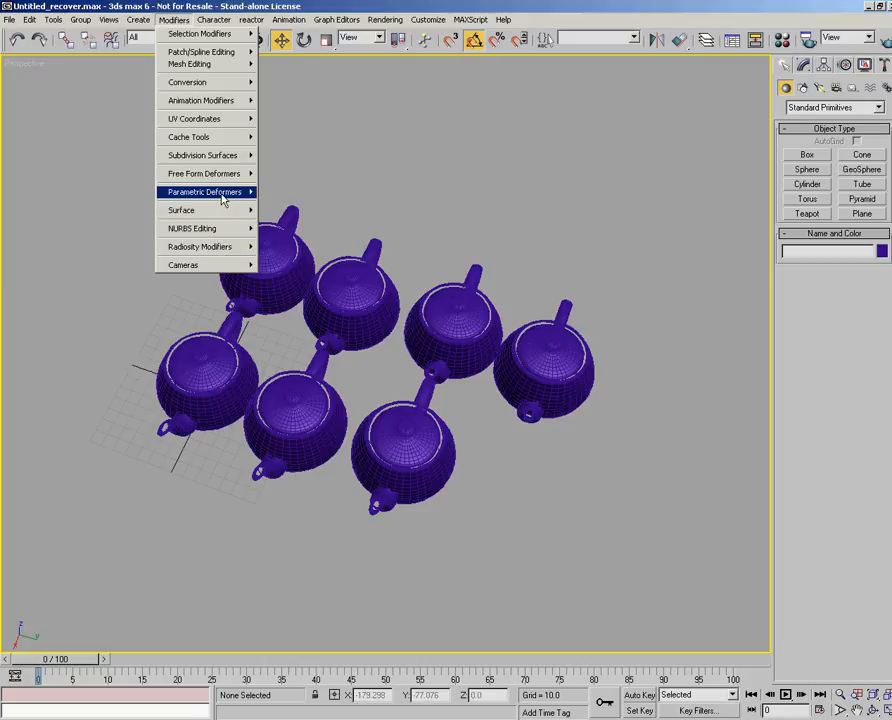
mouse_move(220, 173)
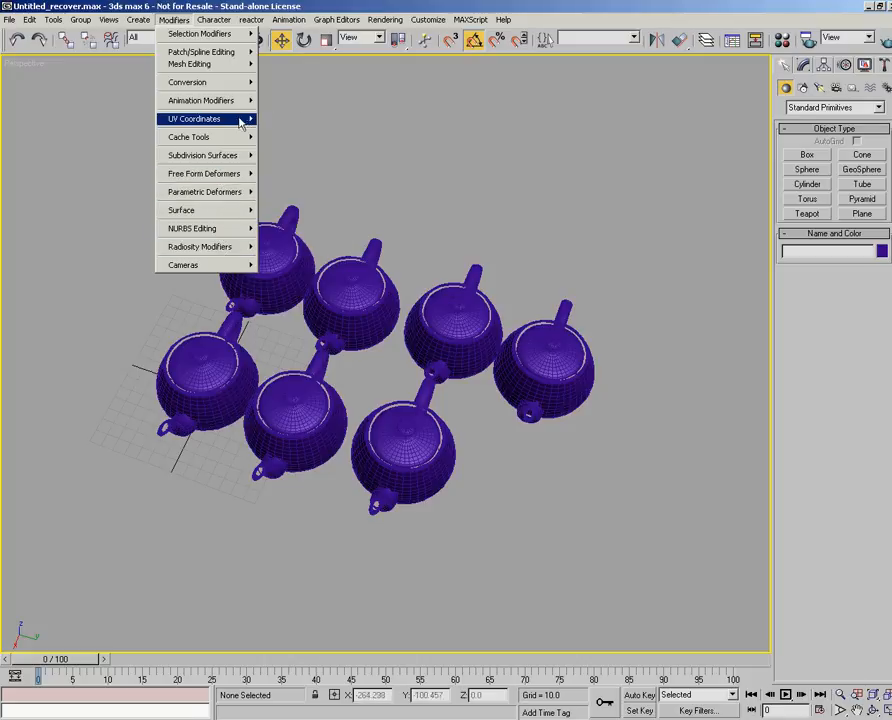
left_click(434, 137)
- Select the teapot second from the left in the back row, check which modifiers it can receive, and deselect it
left_click(367, 304)
left_click(173, 20)
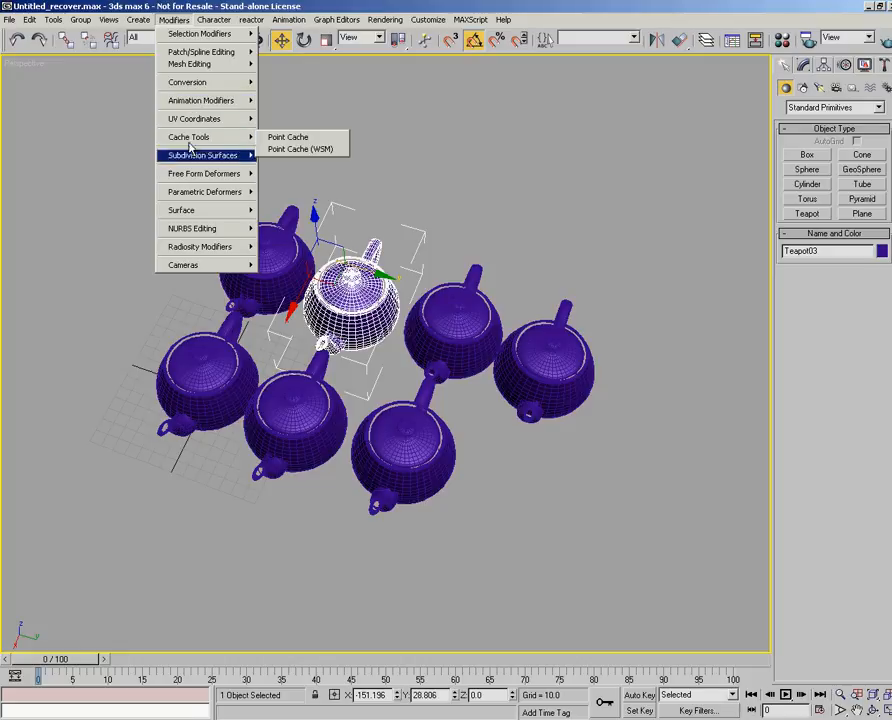
mouse_move(193, 194)
left_click(414, 136)
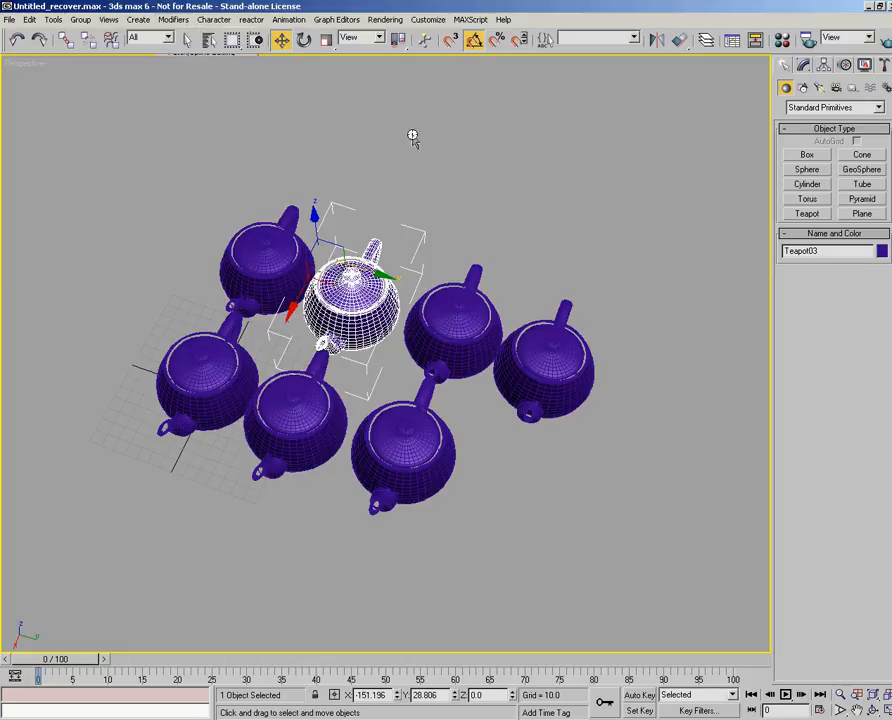
left_click(414, 136)
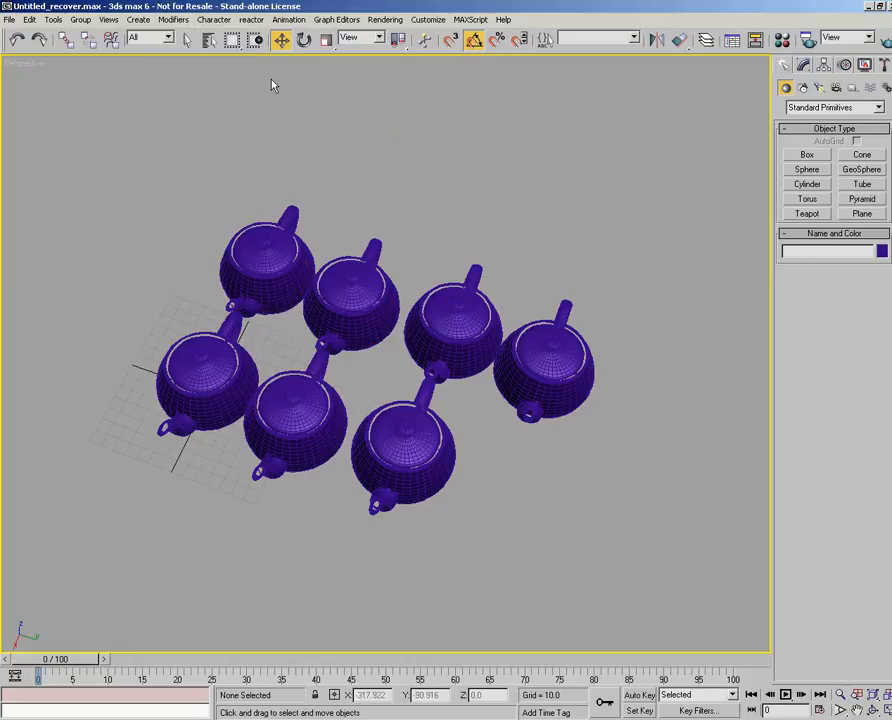
- Look through the character, reactor and animation commands, including the reactor modifiers and the animation constraints
left_click(213, 21)
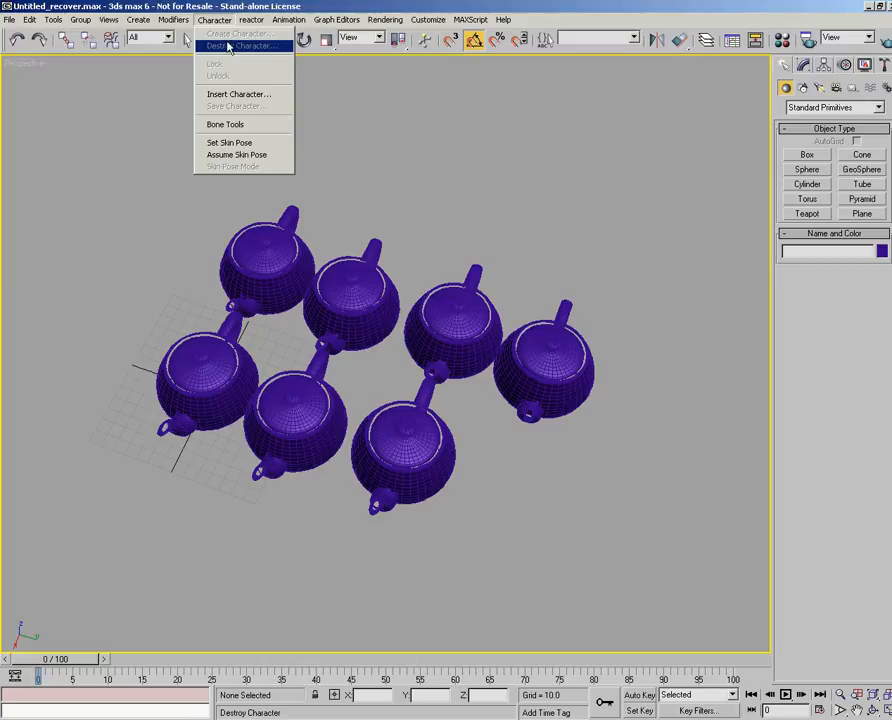
mouse_move(251, 22)
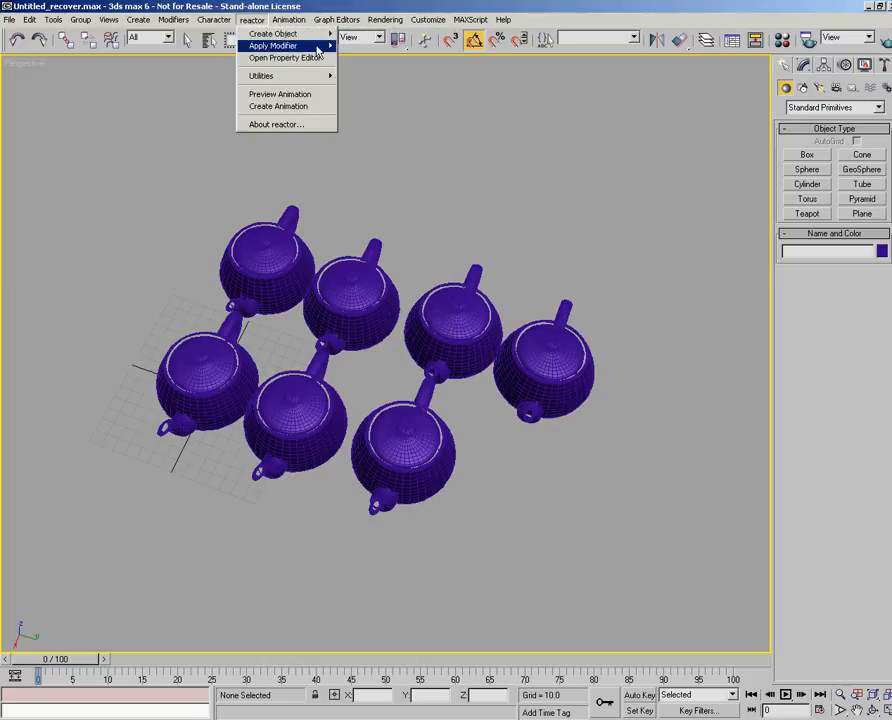
mouse_move(319, 48)
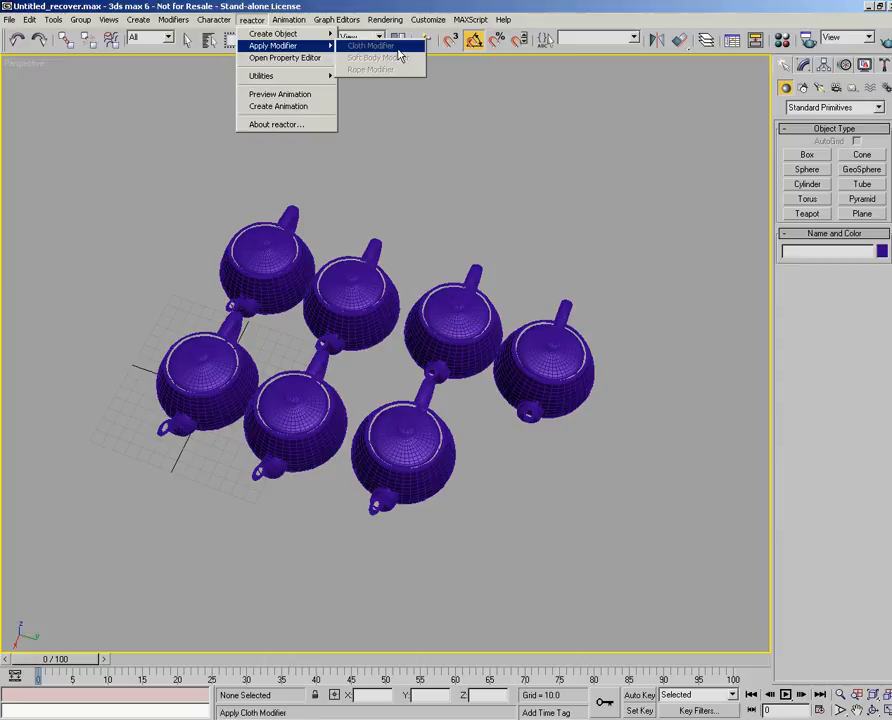
mouse_move(284, 24)
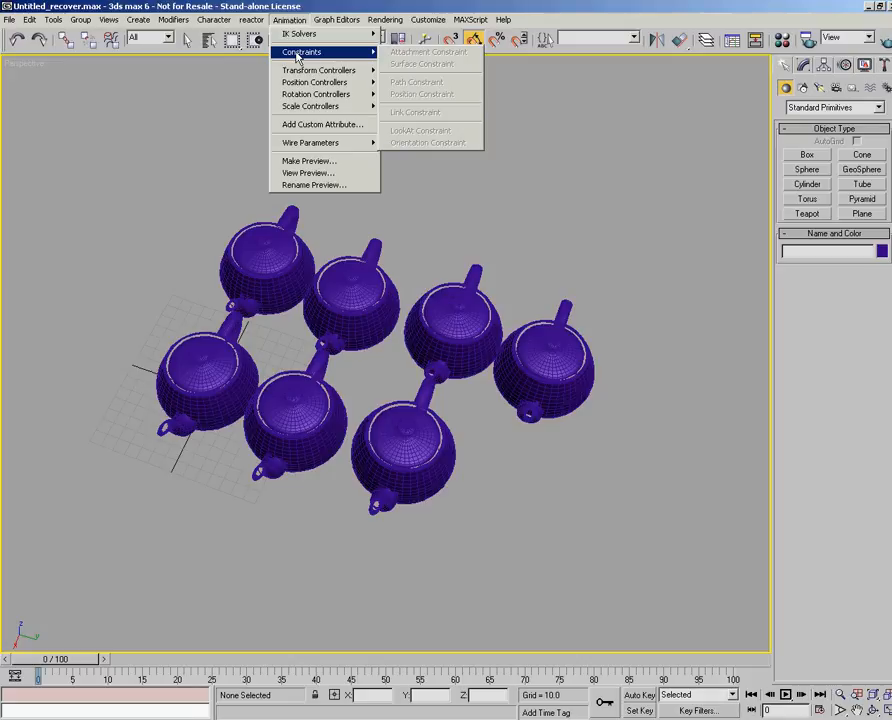
left_click(510, 192)
- Move the leftmost front-row teapot to about X -23.8, Y -85.2 and give it a LookAt Constraint targeting the rightmost teapot
left_click(213, 376)
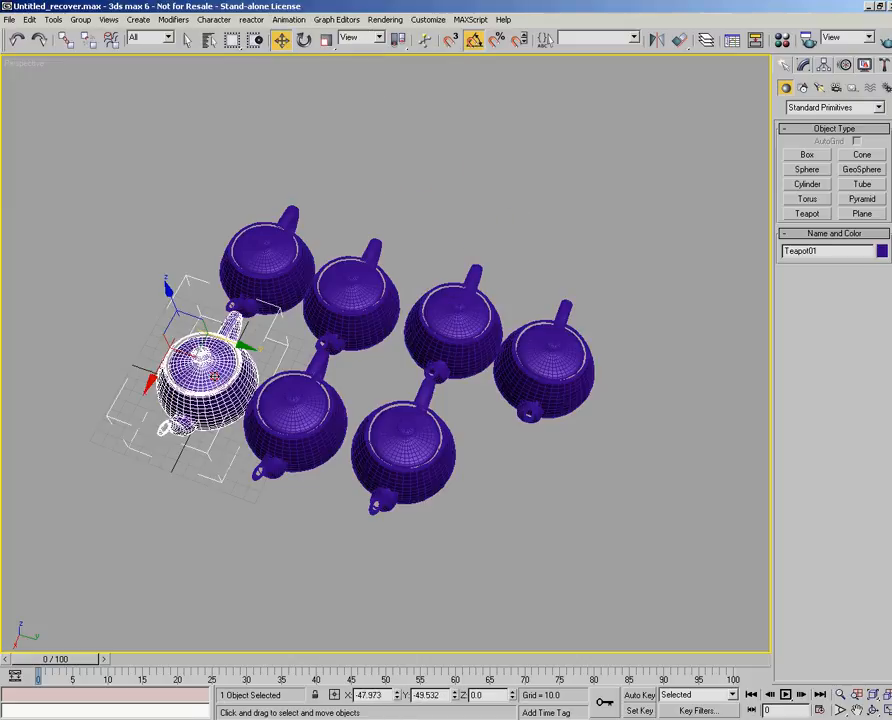
left_click_drag(203, 360, 144, 366)
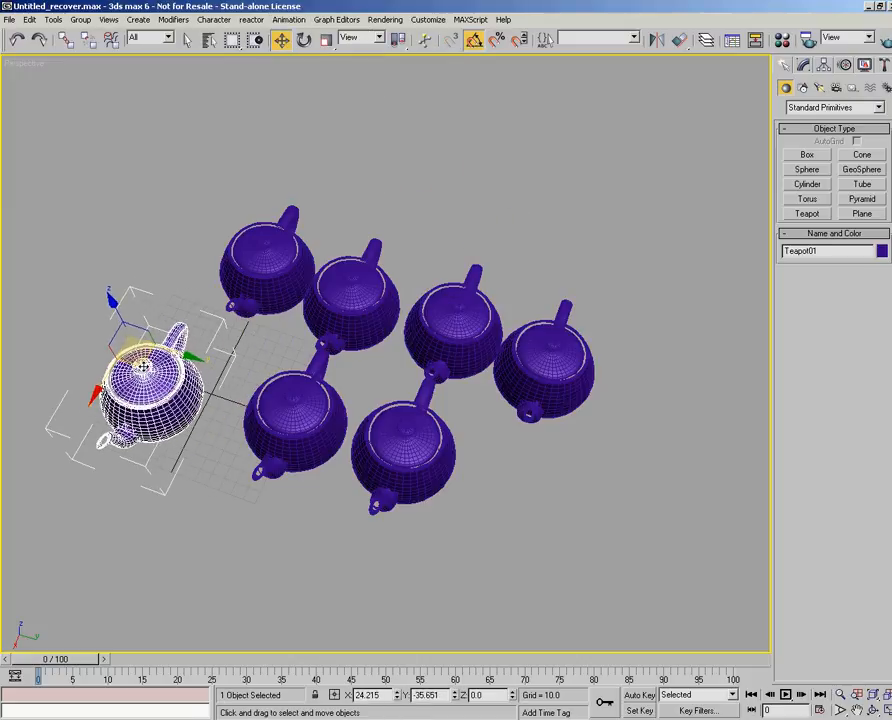
left_click(290, 20)
mouse_move(370, 52)
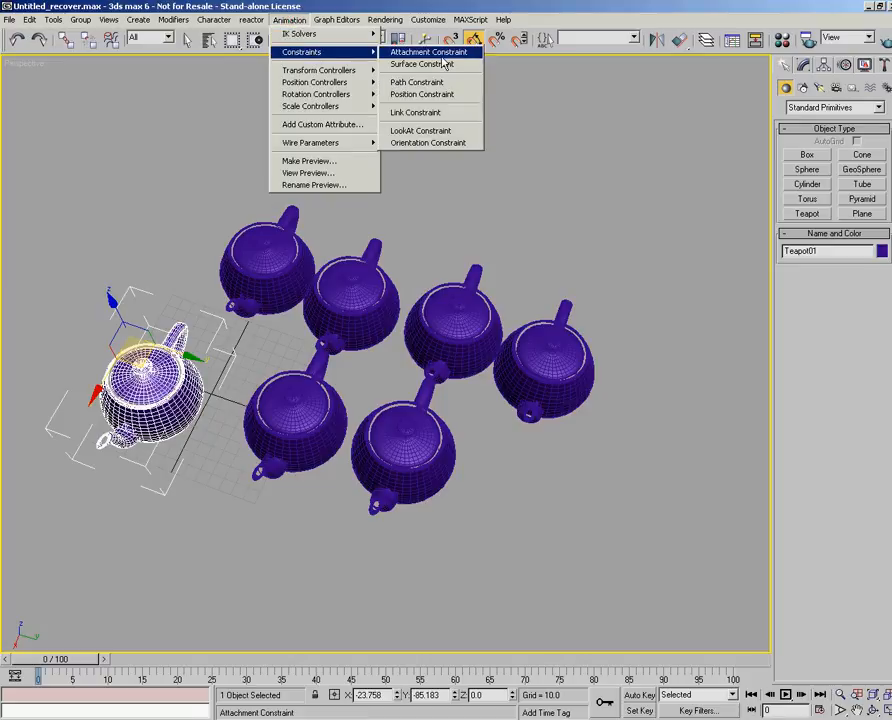
left_click(440, 131)
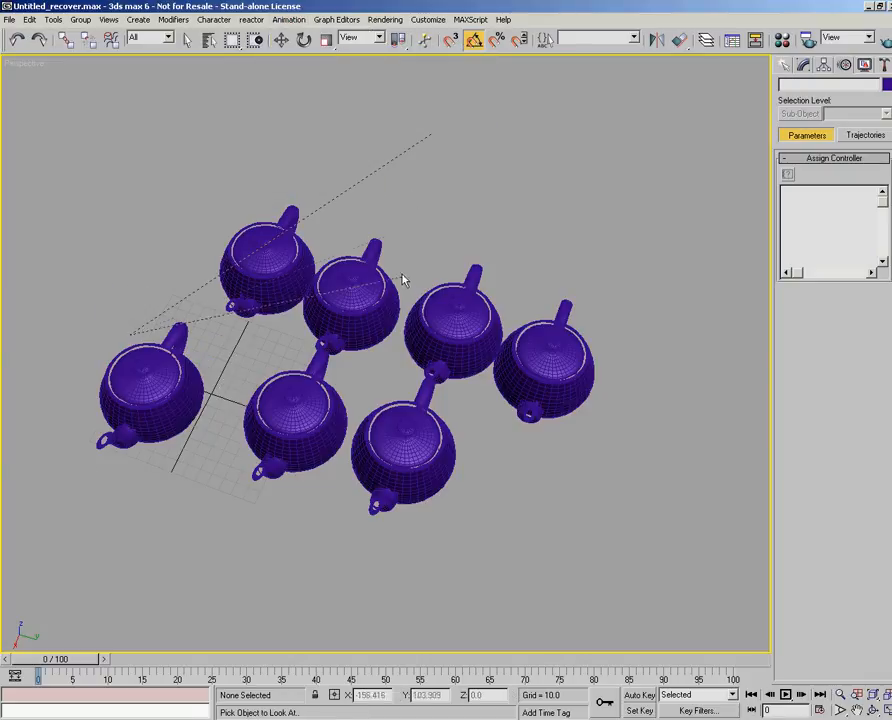
left_click(545, 370)
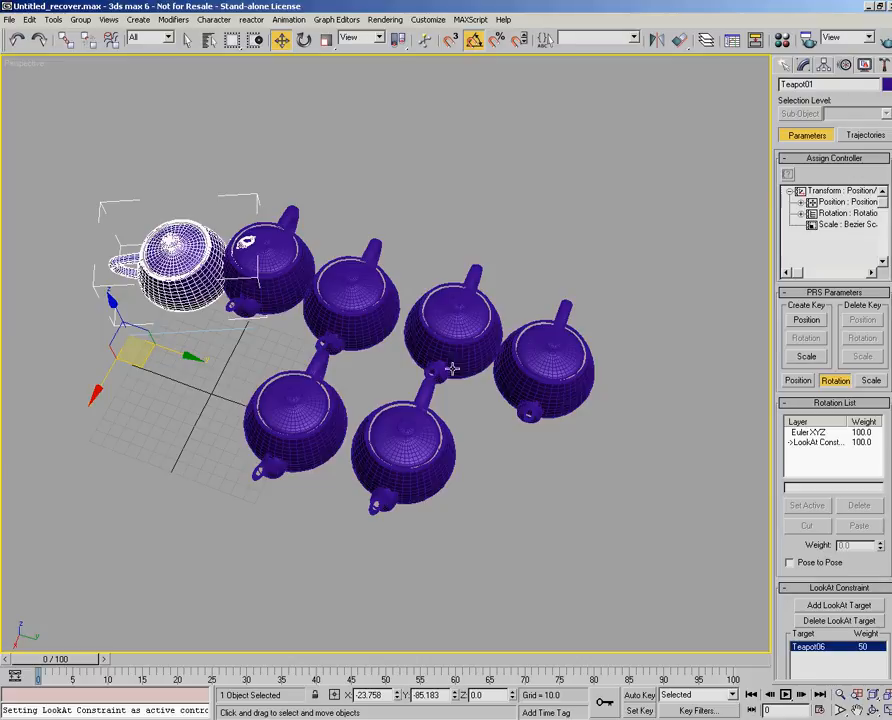
- Move the LookAt target teapot to about X -139.3, Y 203.9 to test the constraint, and delete that teapot
left_click(542, 396)
mouse_move(516, 344)
left_mouse_down()
mouse_move(443, 474)
mouse_move(30, 560)
mouse_move(400, 545)
mouse_move(570, 125)
mouse_move(385, 495)
mouse_move(70, 550)
mouse_move(530, 410)
mouse_move(660, 200)
mouse_move(337, 517)
mouse_move(150, 560)
mouse_move(20, 640)
mouse_move(345, 545)
mouse_move(550, 190)
mouse_move(478, 528)
mouse_move(516, 341)
mouse_move(522, 355)
left_mouse_up()
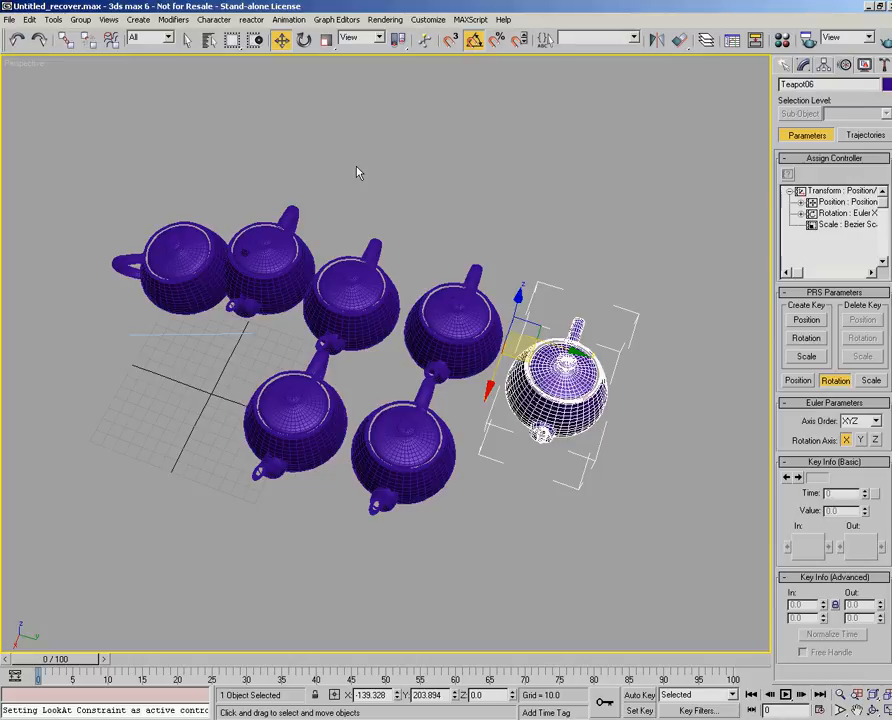
left_click(536, 254)
left_click(580, 374)
key("Delete")
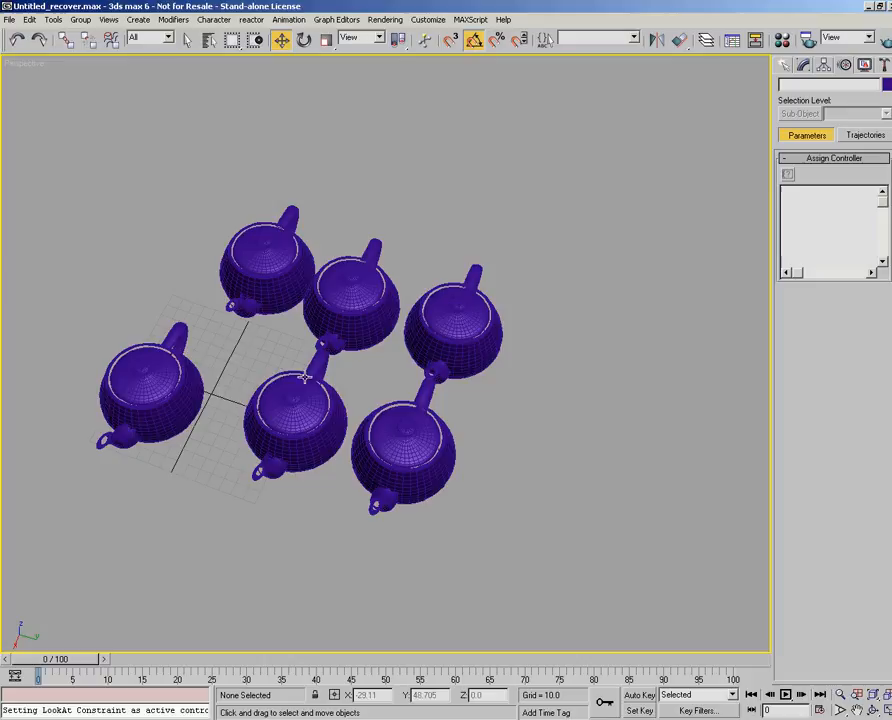
- Look through the animation controllers for transform, position, rotation and scale
left_click(290, 20)
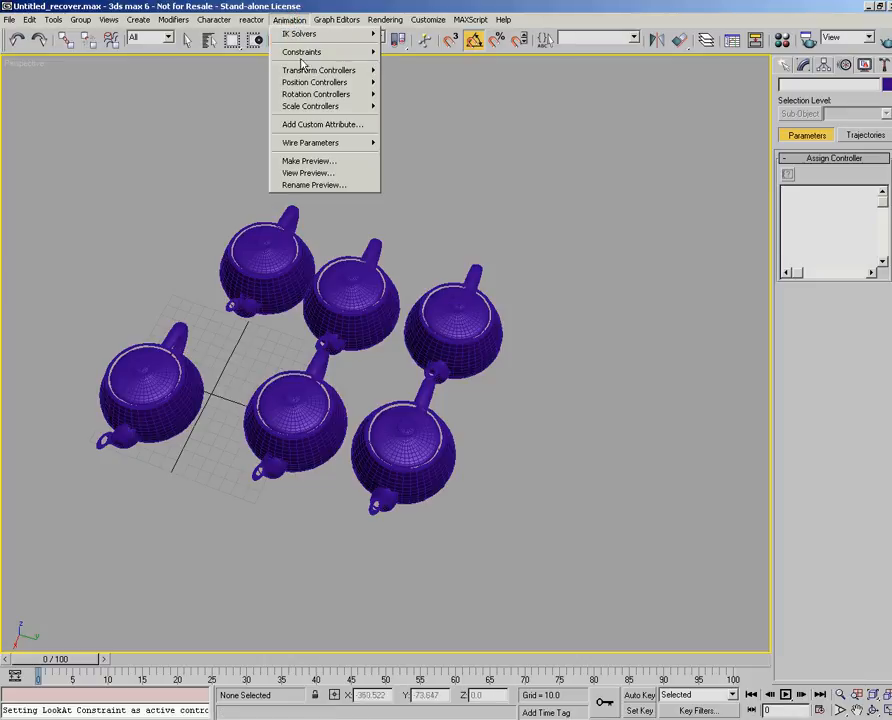
mouse_move(306, 72)
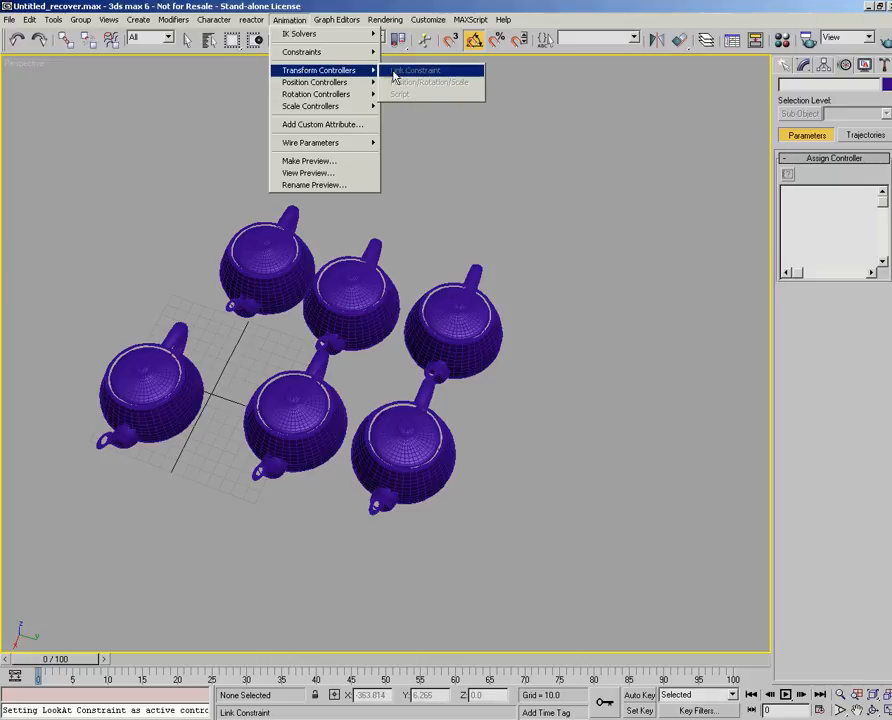
mouse_move(340, 108)
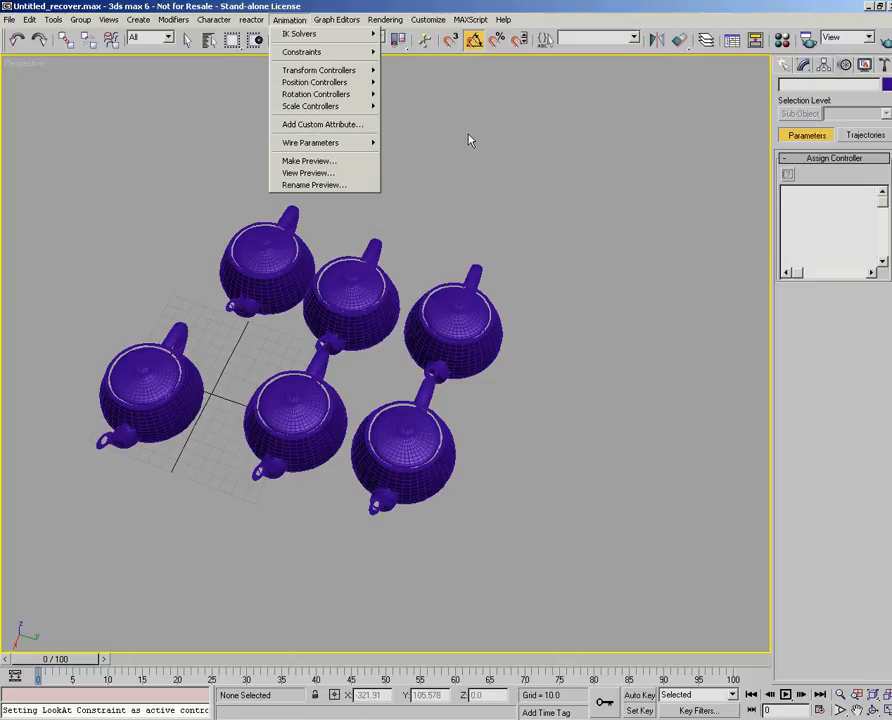
left_click(440, 213)
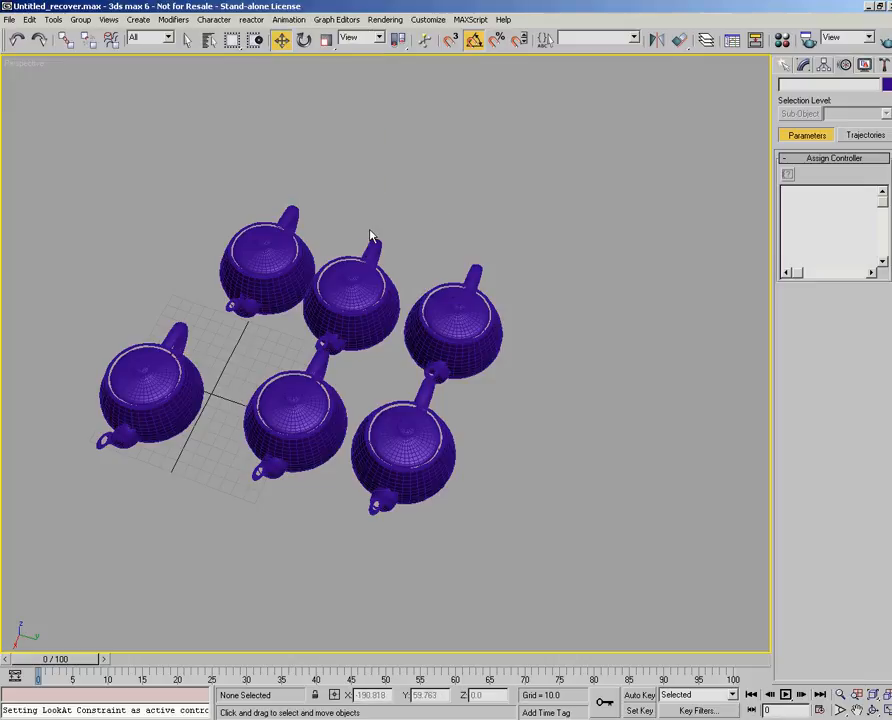
left_click(289, 19)
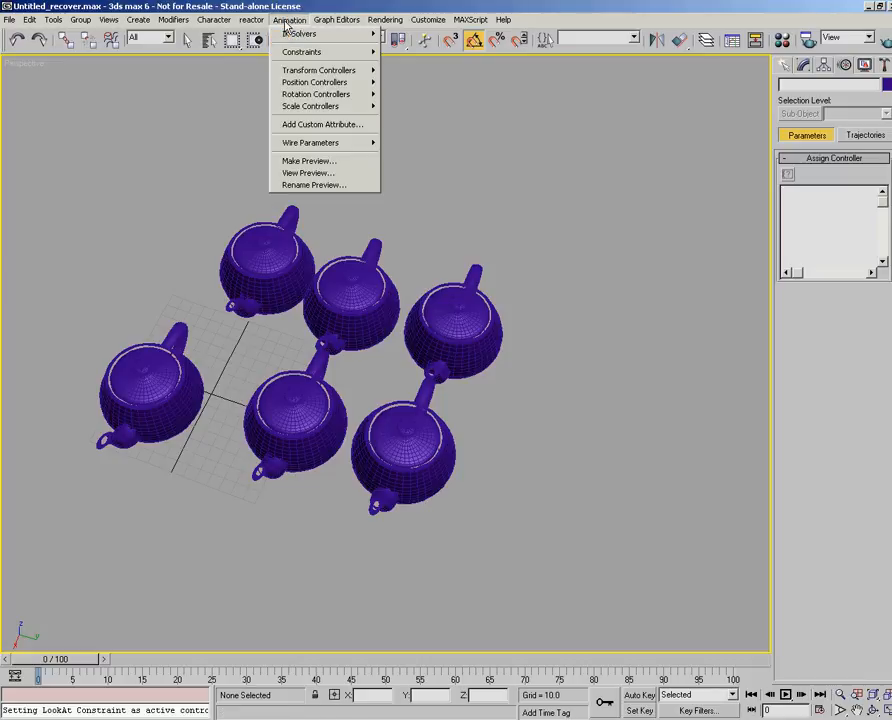
left_click(558, 122)
- Select the teapots right of the moved one in turn and examine their Bend modifier parameters, ending on the middle front teapot
left_click(785, 66)
left_click(470, 322)
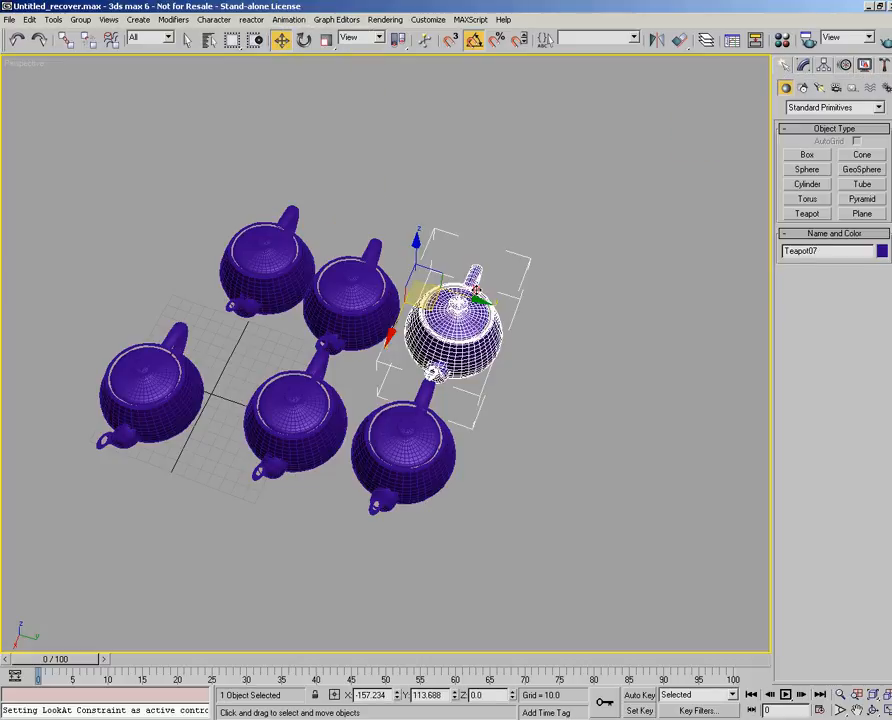
left_click(804, 66)
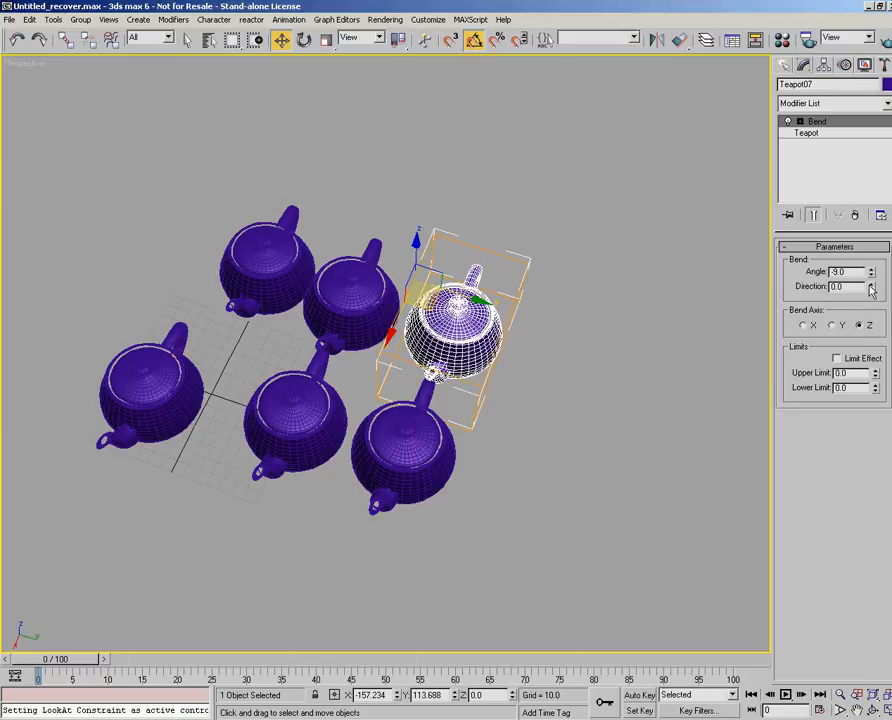
left_click(402, 426)
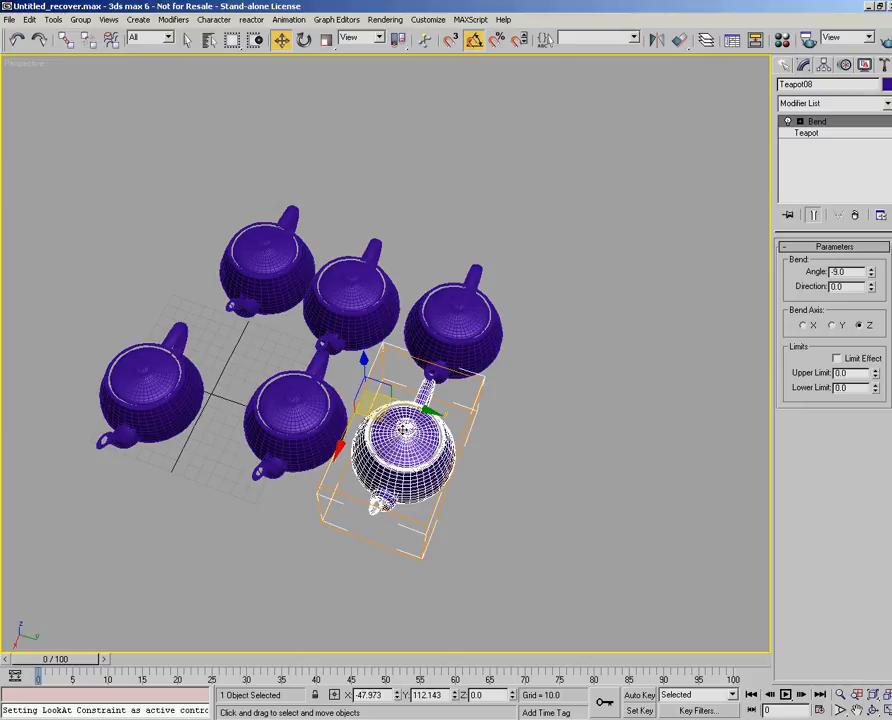
left_click(360, 305)
left_click(295, 405)
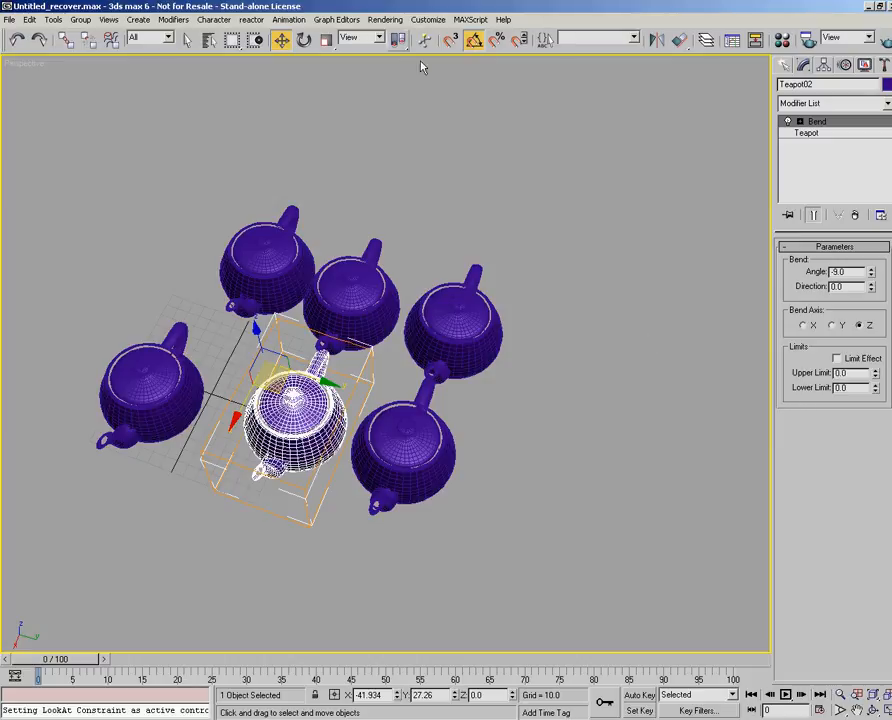
- Look over the Add Custom Attribute, Wire Parameters and preview commands against the selected teapot's Bend parameters
left_click(289, 19)
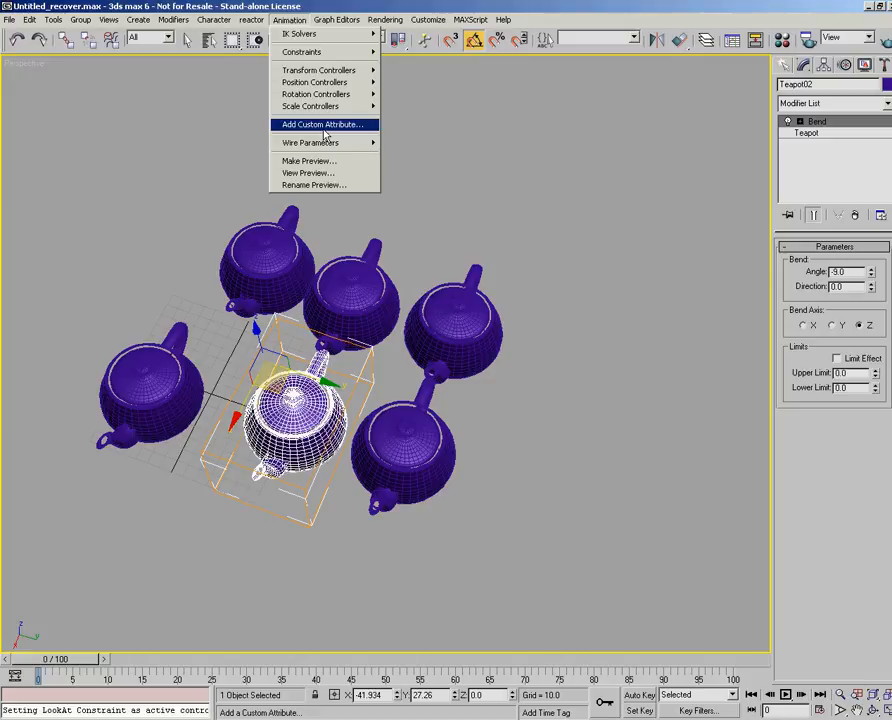
mouse_move(326, 148)
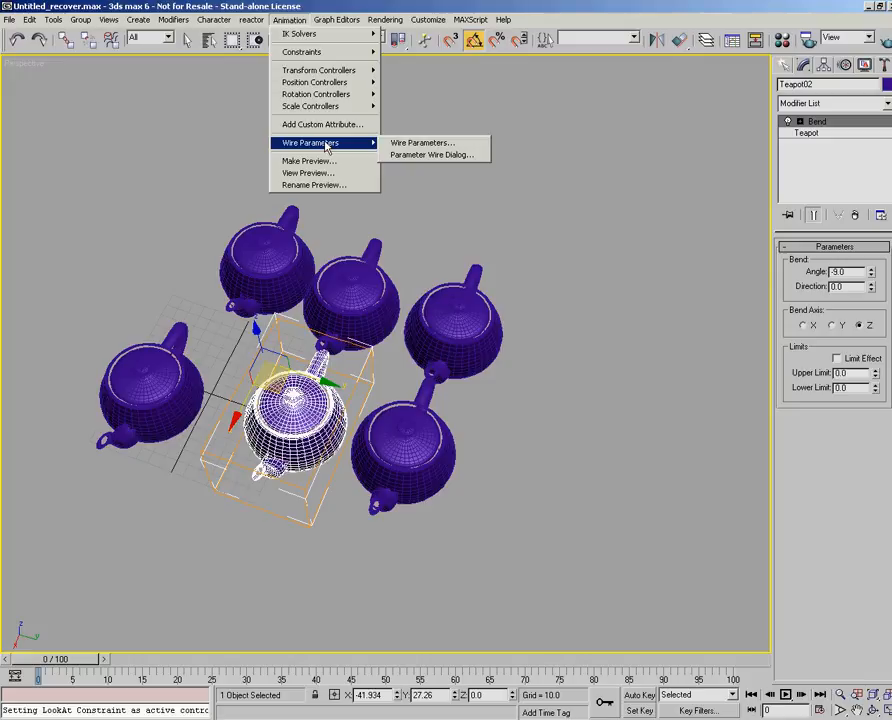
left_click(801, 276)
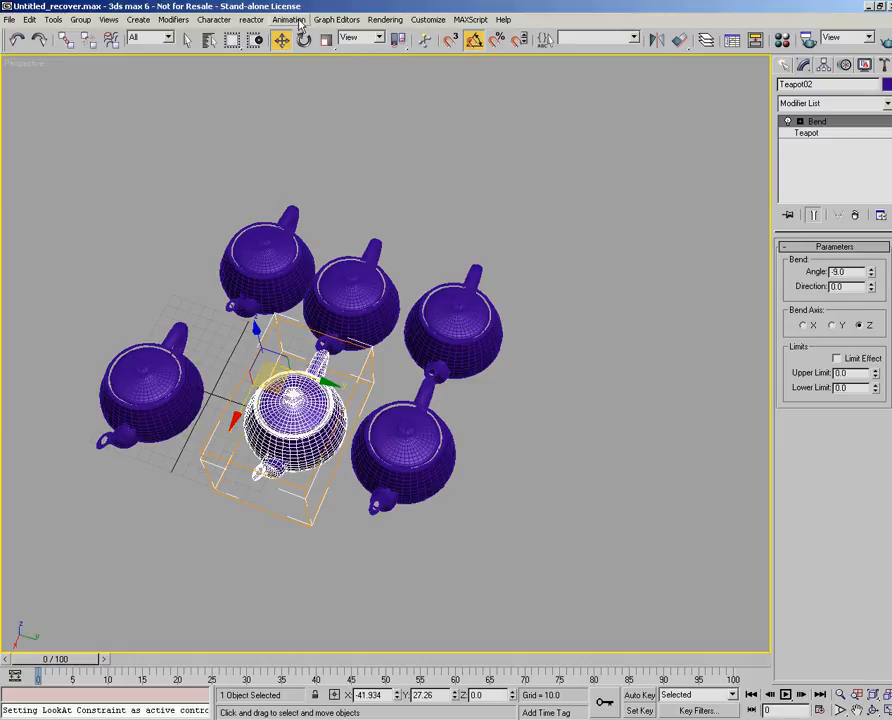
left_click(212, 19)
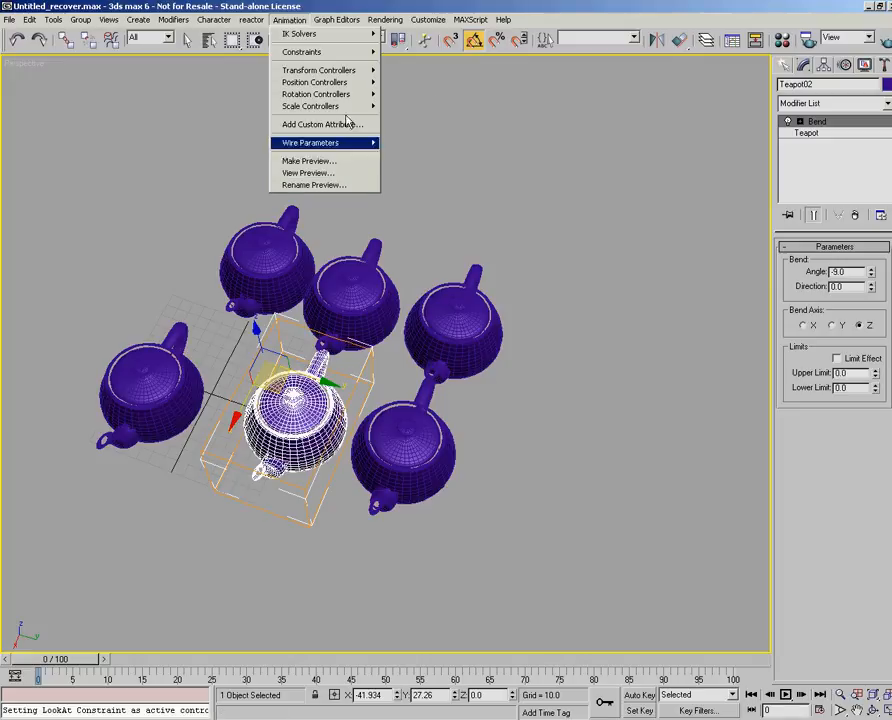
left_click(448, 177)
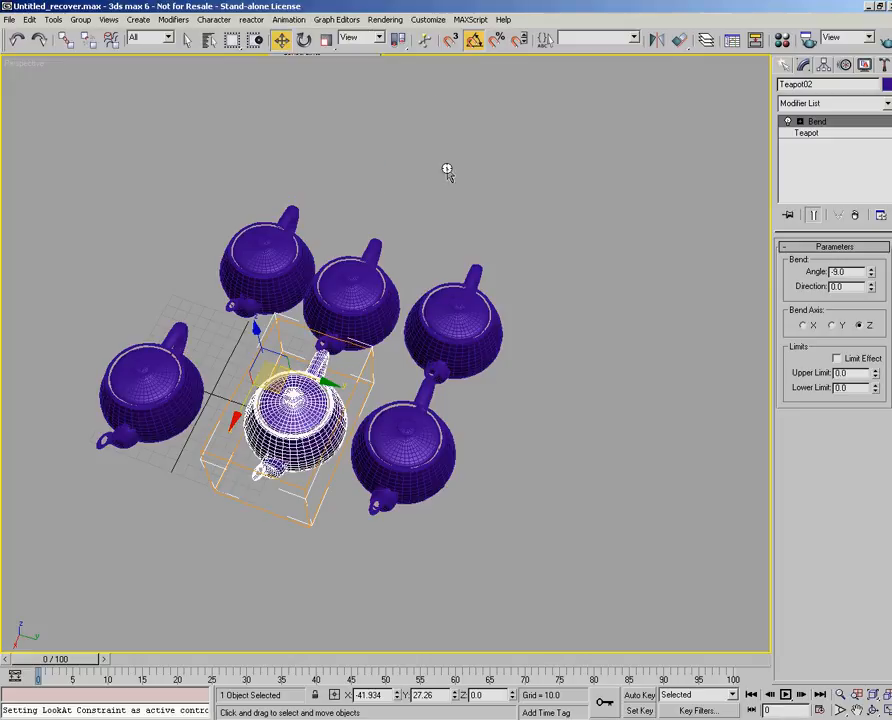
- Look through the graph editor commands for Track View, Schematic View and Particle View
left_click(334, 20)
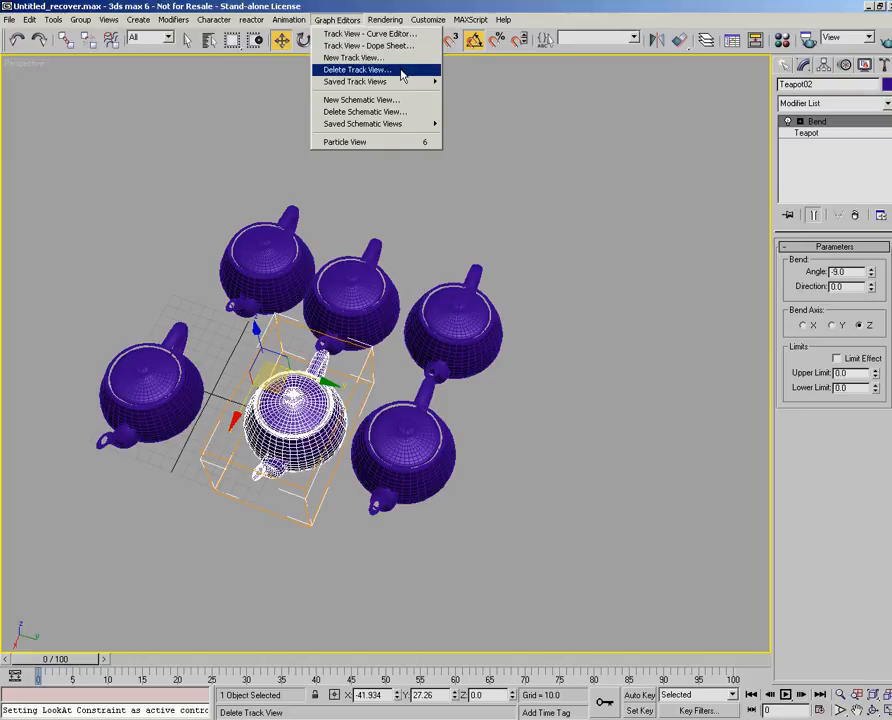
mouse_move(398, 88)
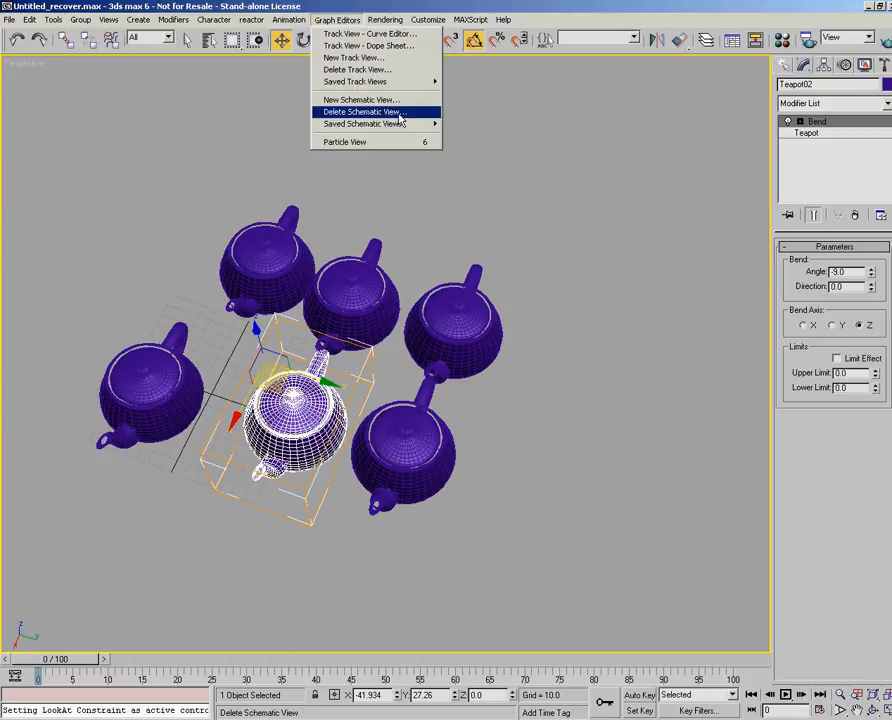
left_click(677, 114)
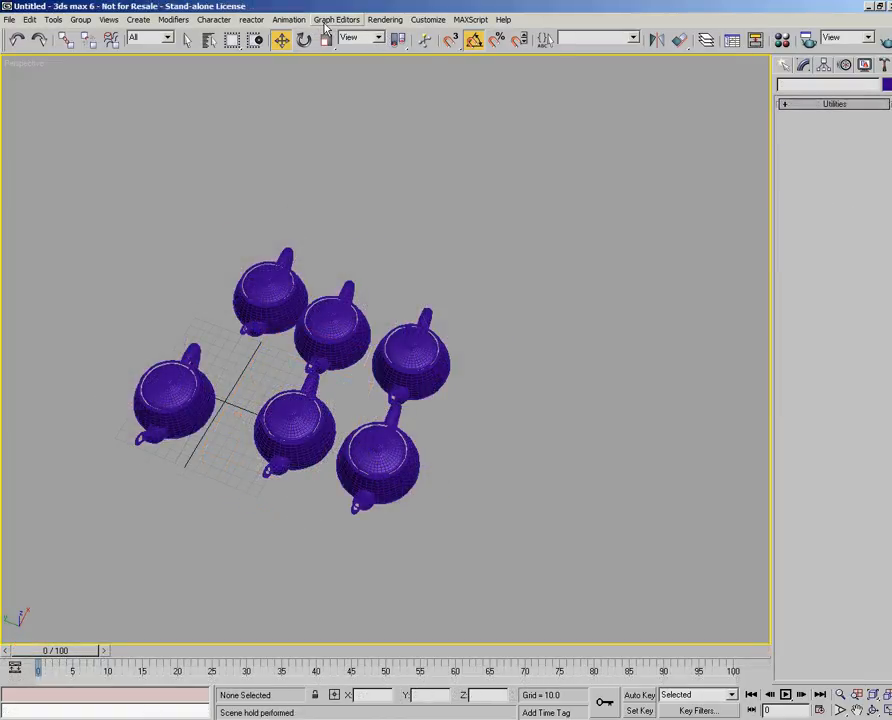
- Open the Render Scene settings and reposition their dialog in the view
left_click(386, 21)
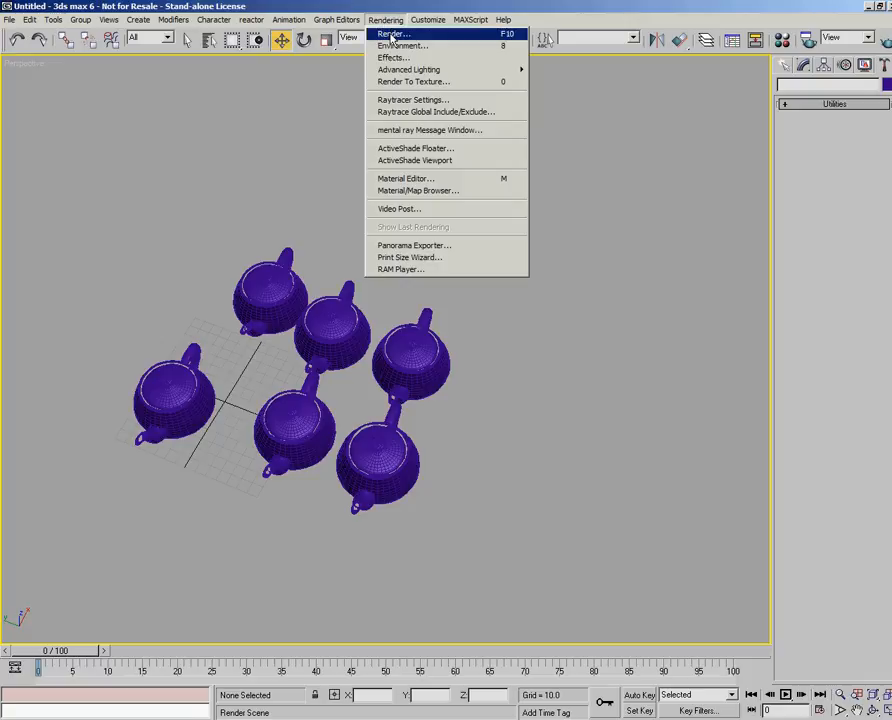
left_click(392, 37)
left_click_drag(489, 62, 505, 85)
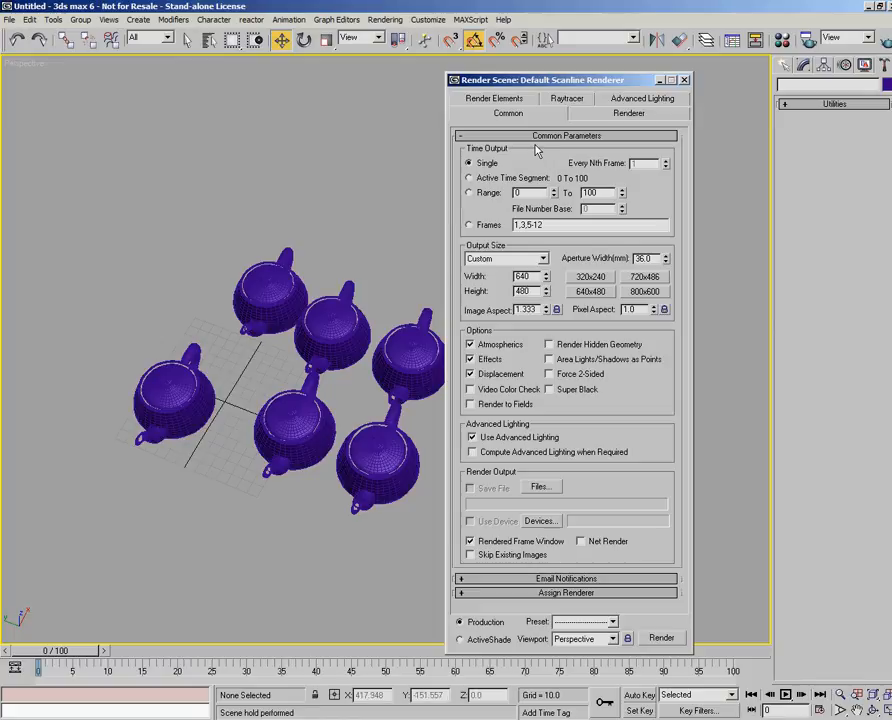
- Look through the Advanced Lighting, Raytracer and Render Elements settings for the scene render and return to the Common parameters
left_click(590, 117)
left_click(640, 98)
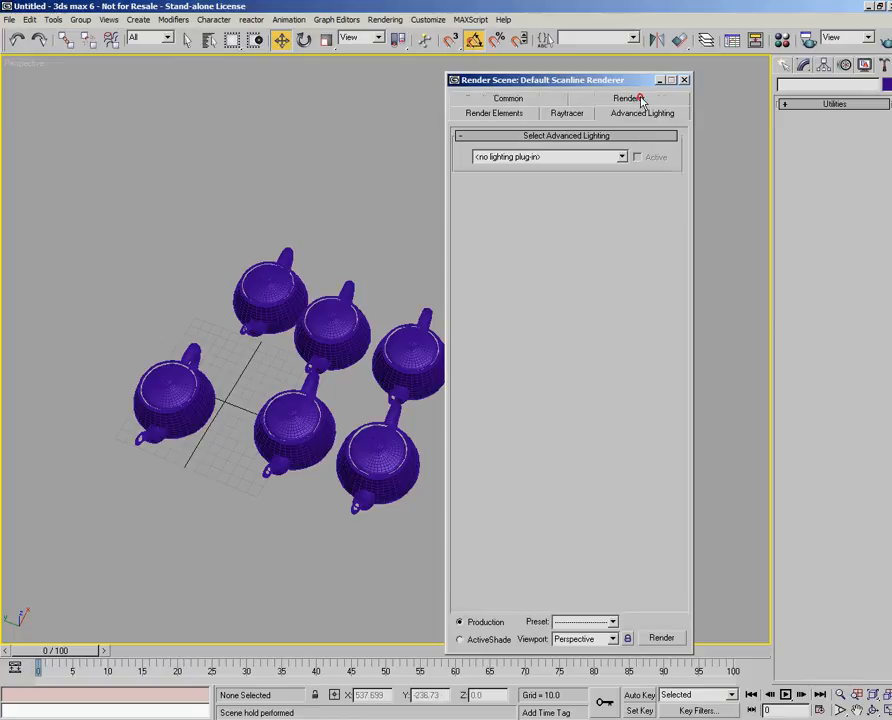
left_click(560, 114)
left_click(494, 113)
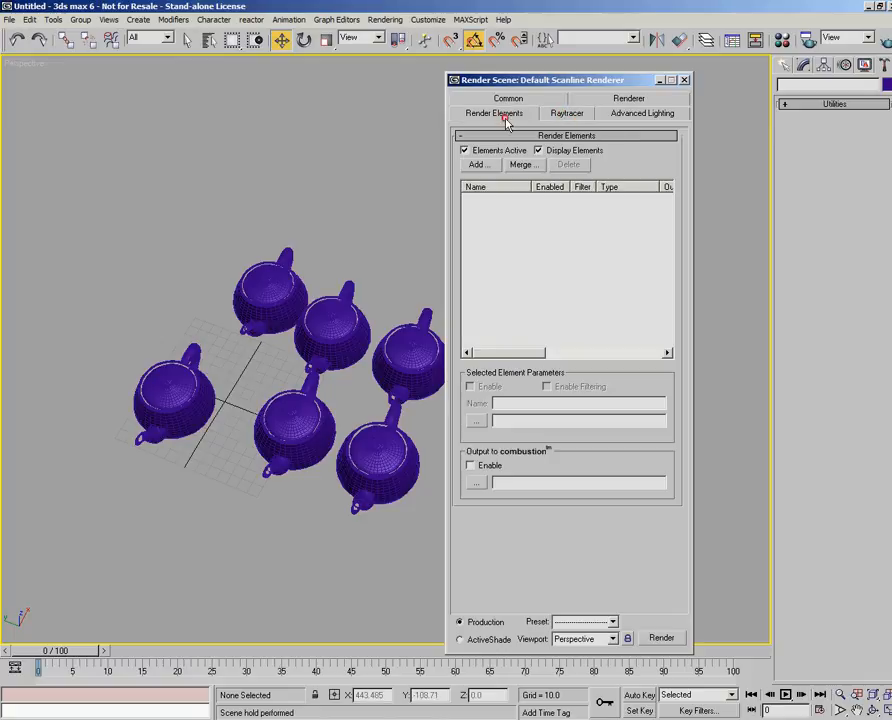
left_click(503, 98)
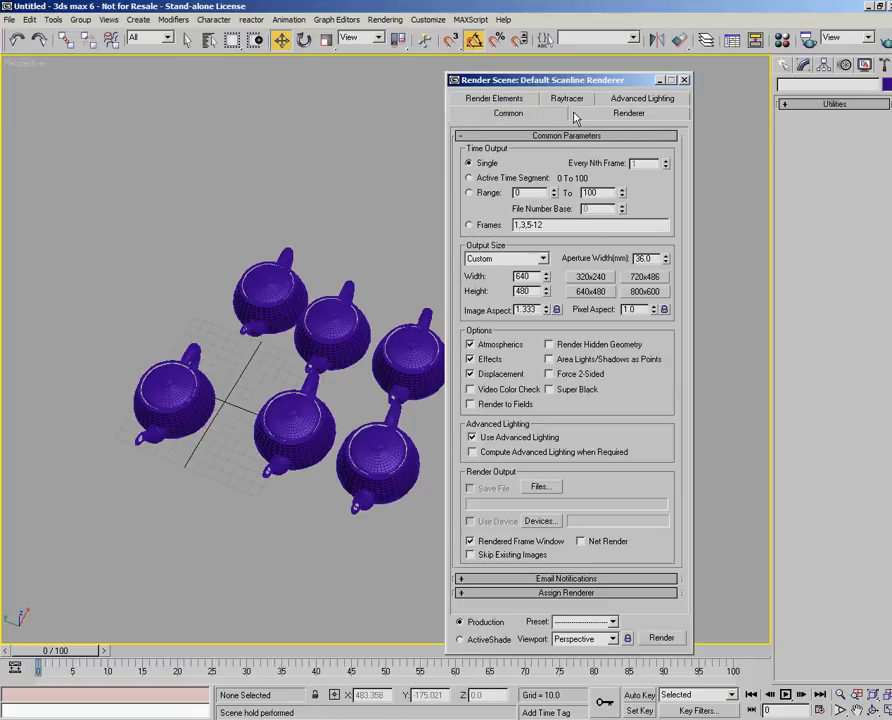
- Compare the Default Scanline Renderer options with the Common render parameters, ending on the Common parameters
left_click(629, 113)
left_click(508, 114)
left_click(616, 114)
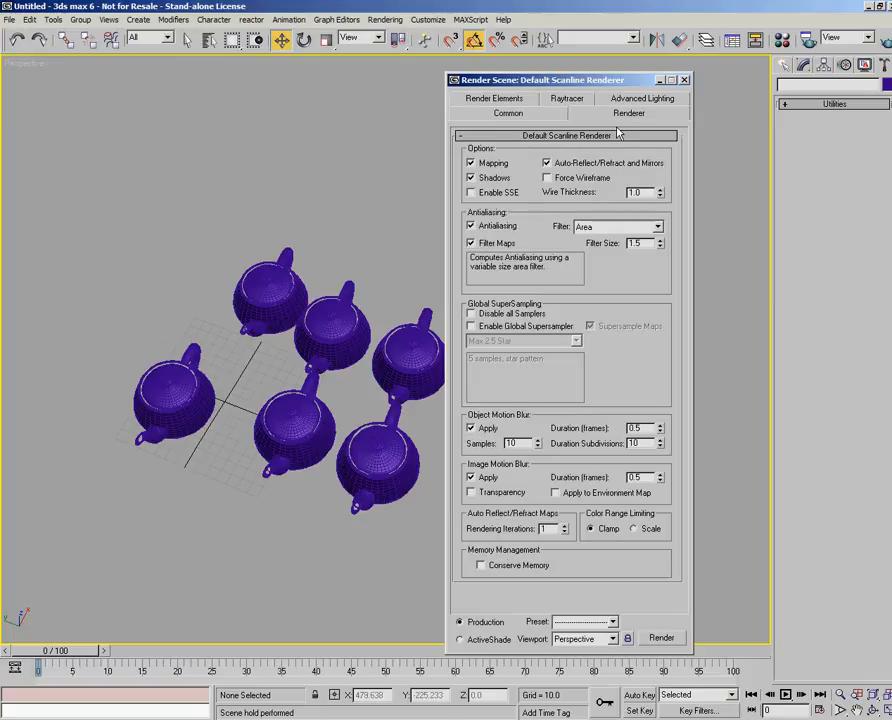
left_click(522, 117)
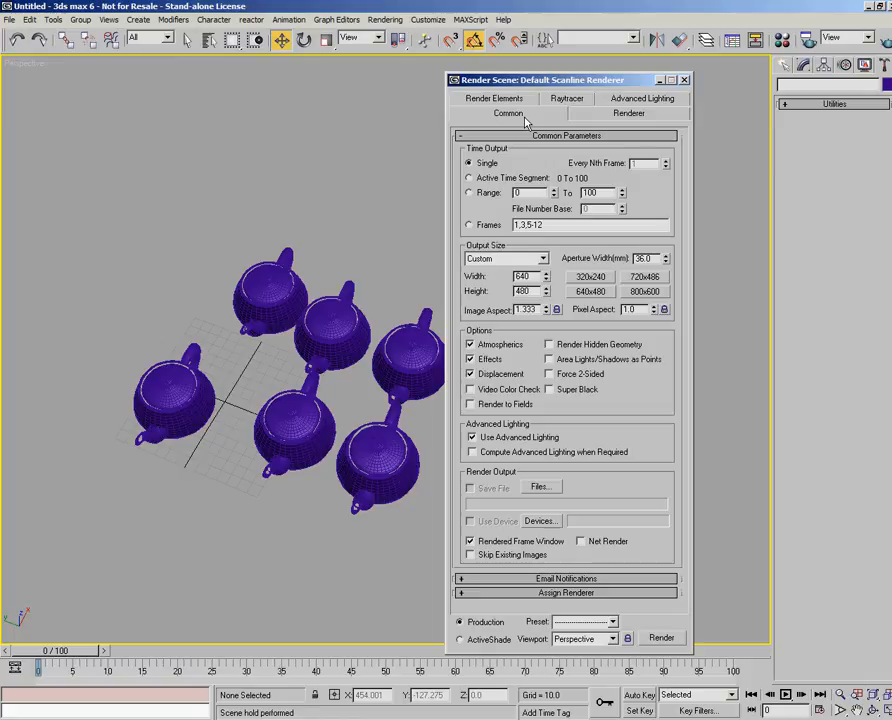
- Look through the Renderer, Advanced Lighting, Raytracer and Render Elements settings, and close the Render Scene dialog
left_click(648, 113)
left_click(642, 100)
left_click(566, 116)
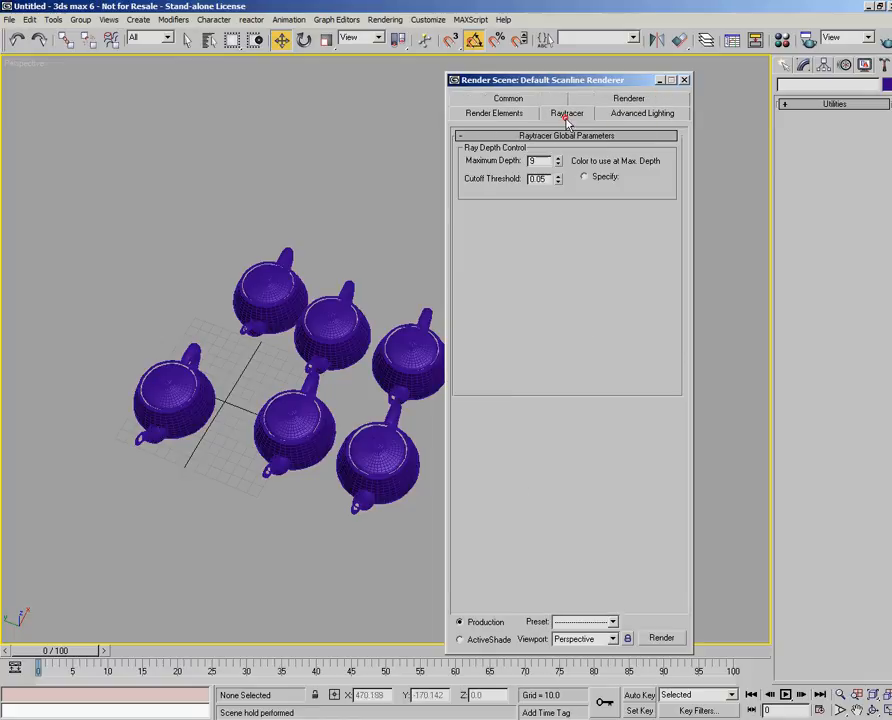
left_click(492, 115)
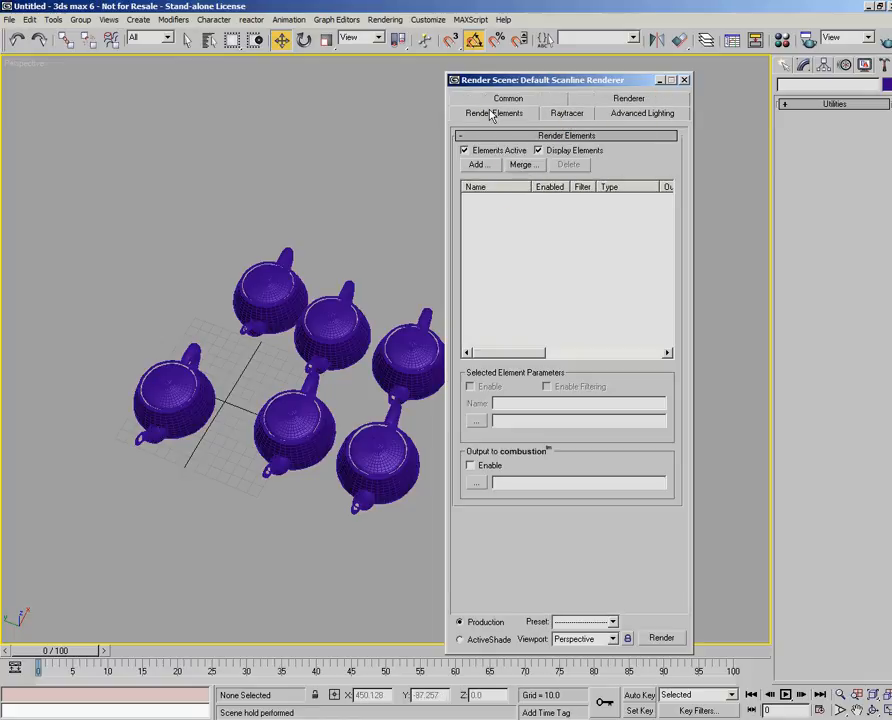
left_click(684, 79)
- Open the Environment settings, reposition their dialog and look through the exposure control types, keeping no exposure control
left_click(385, 19)
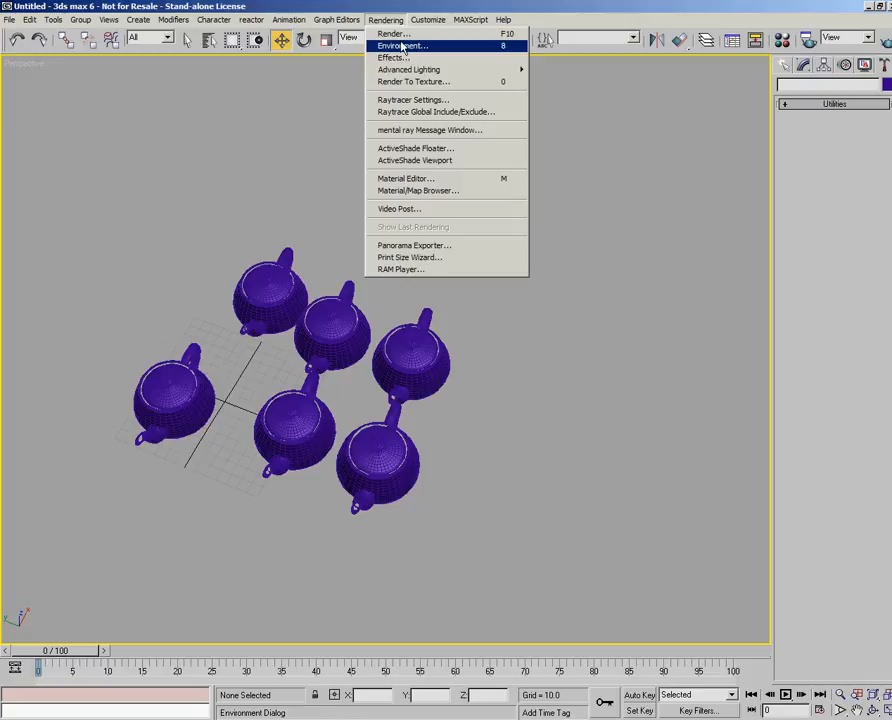
left_click(405, 47)
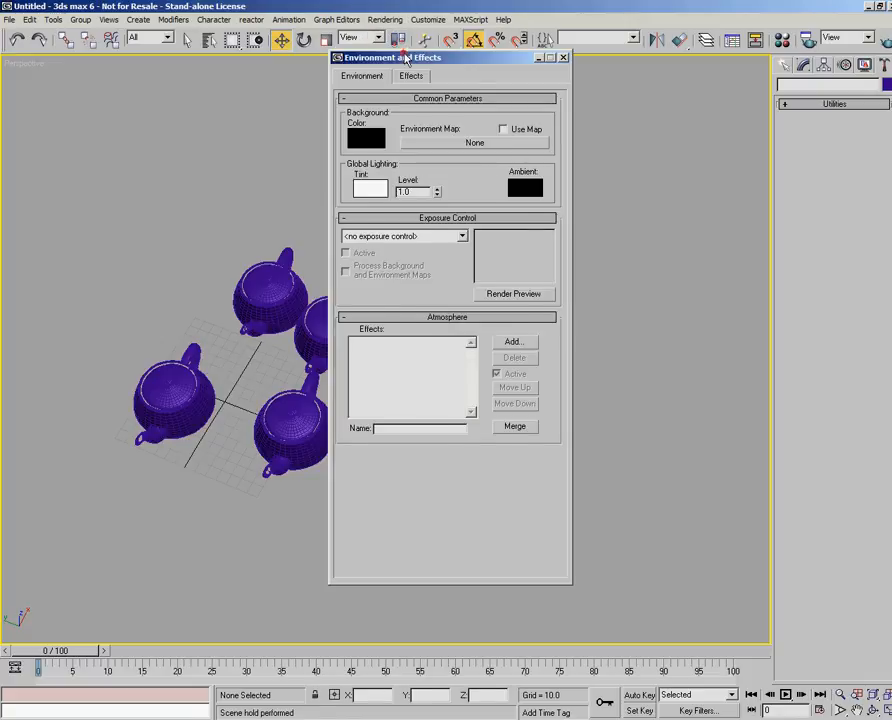
left_click_drag(400, 56, 410, 98)
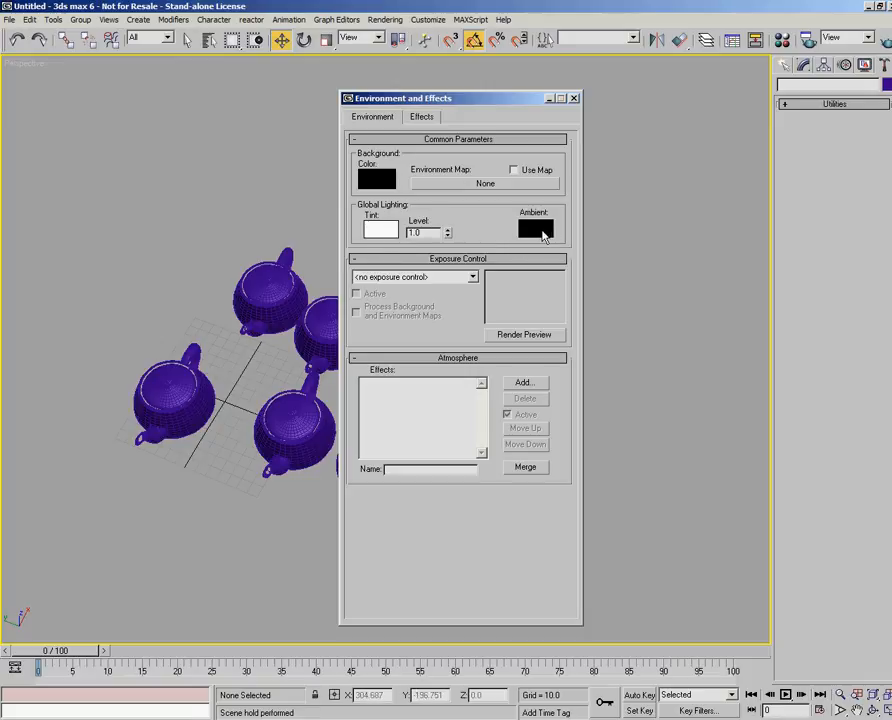
left_click(474, 277)
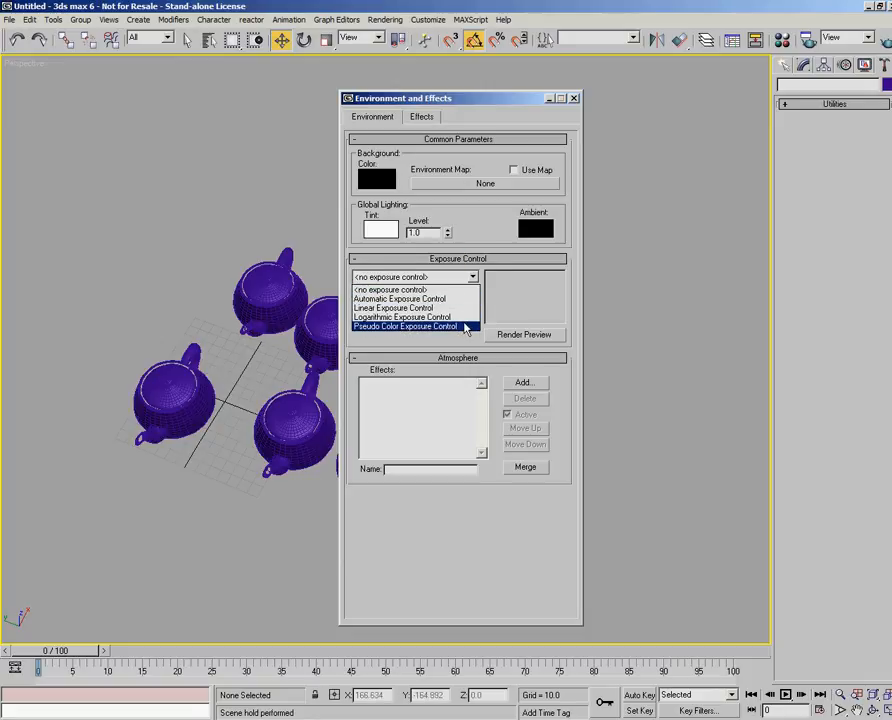
left_click(460, 291)
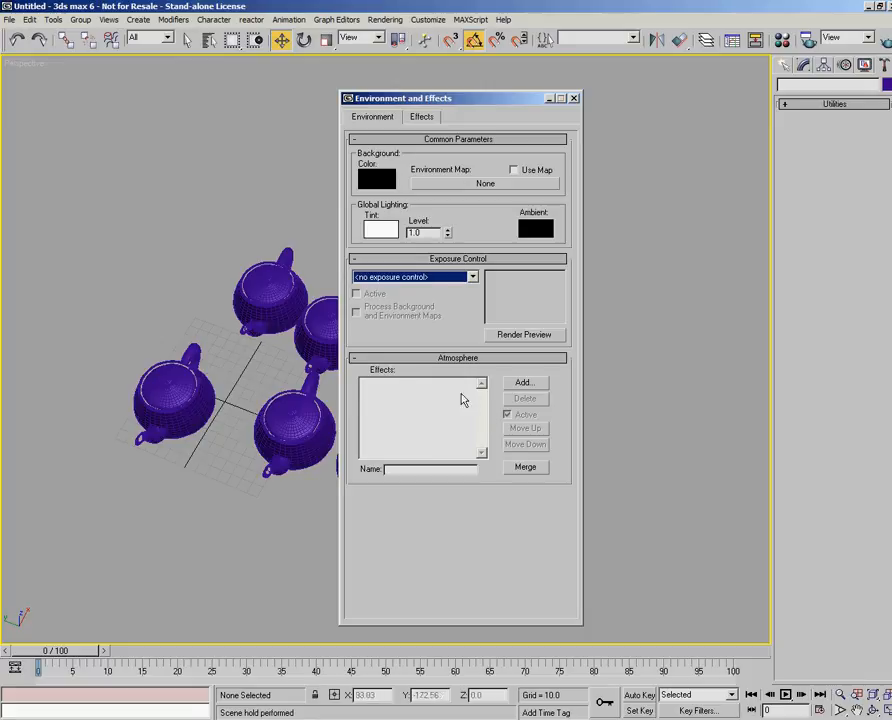
- Examine the available atmospheric effects, highlighting Fog without adding it, and close the Environment and Effects dialog
left_click(524, 384)
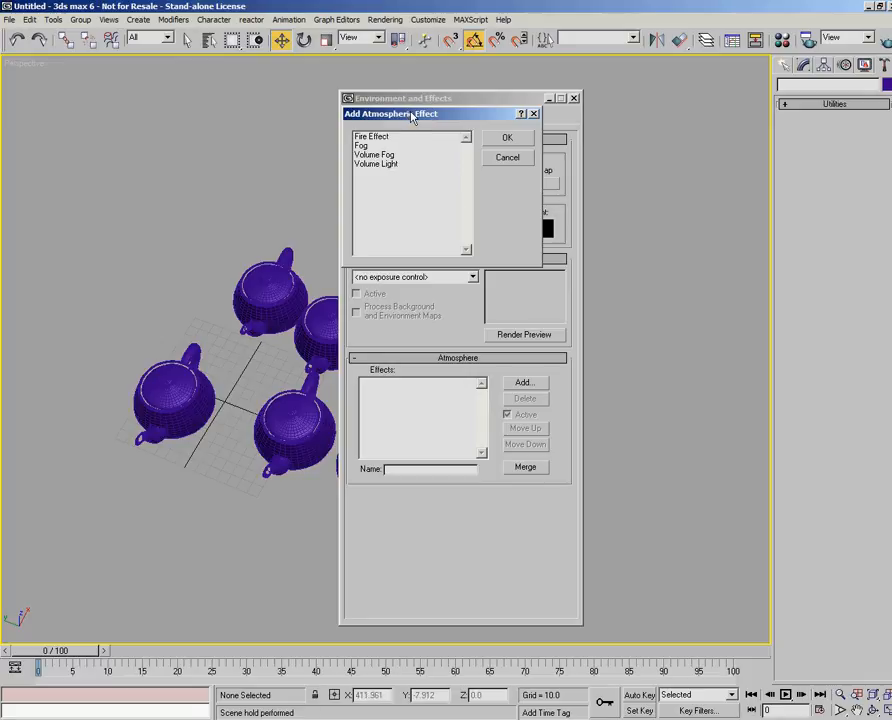
left_click_drag(410, 114, 393, 152)
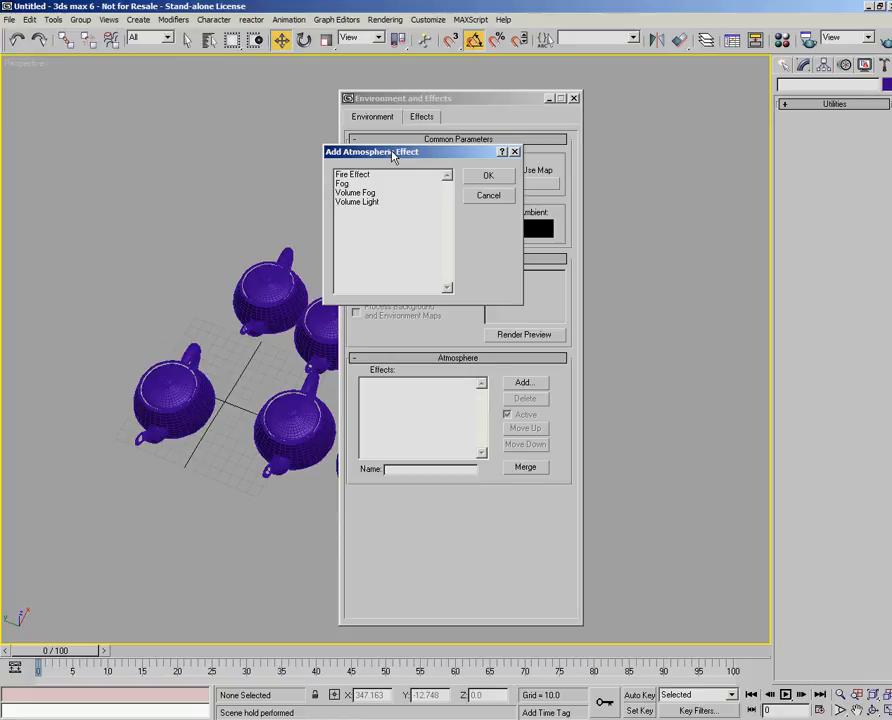
left_click_drag(393, 155, 393, 177)
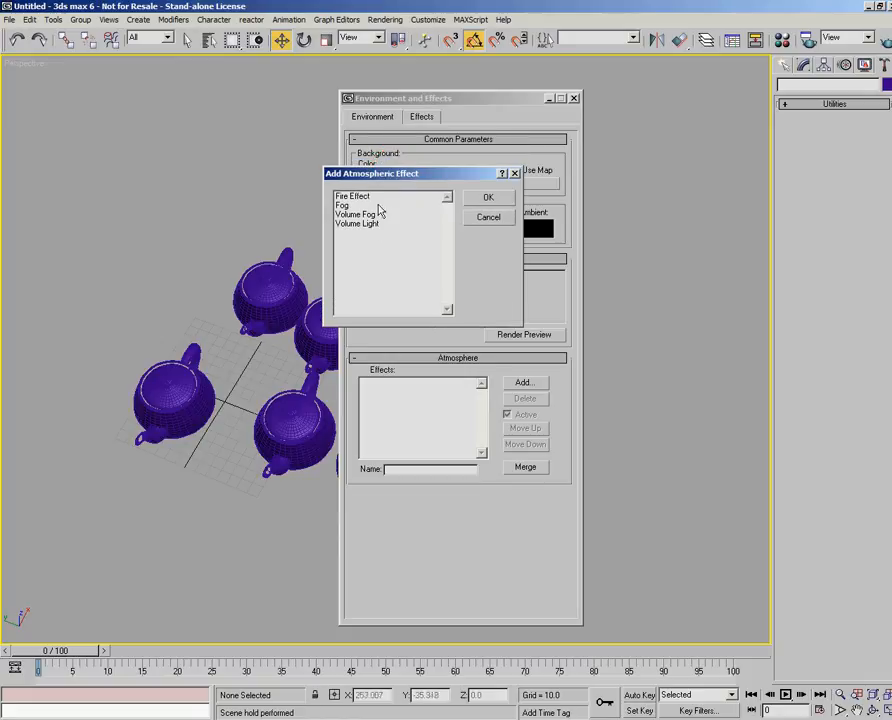
left_click(347, 206)
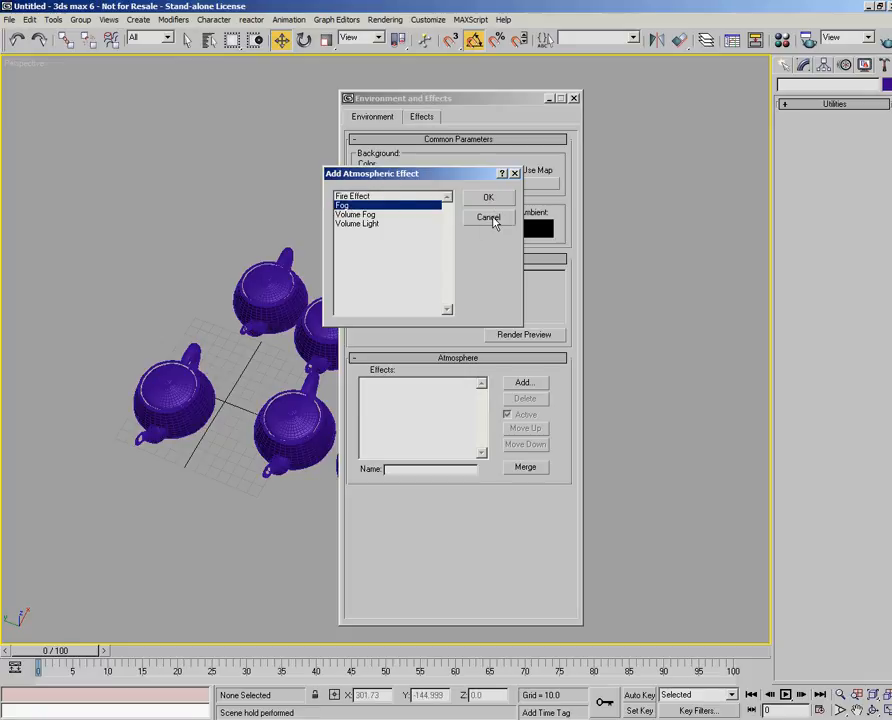
left_click(492, 219)
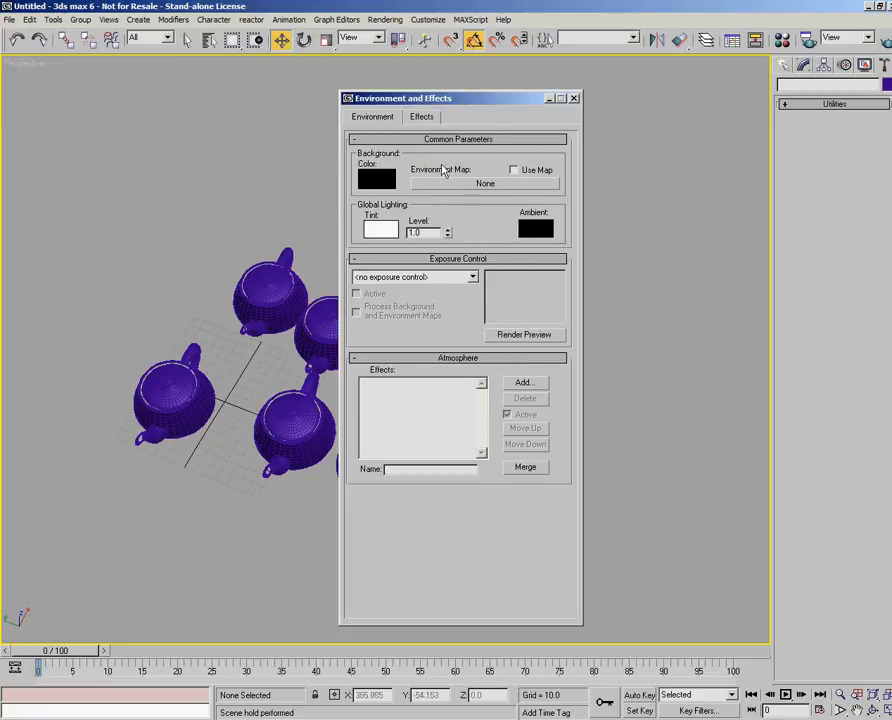
left_click(575, 99)
- Open the render Effects settings, view the list of effects that can be added, and close them without adding any
left_click(388, 19)
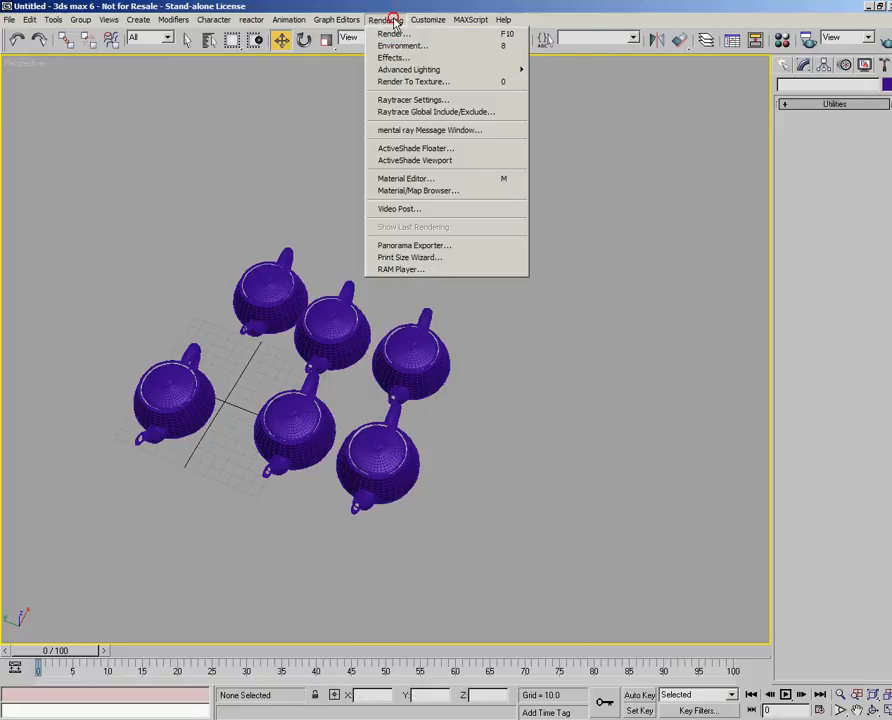
left_click(400, 59)
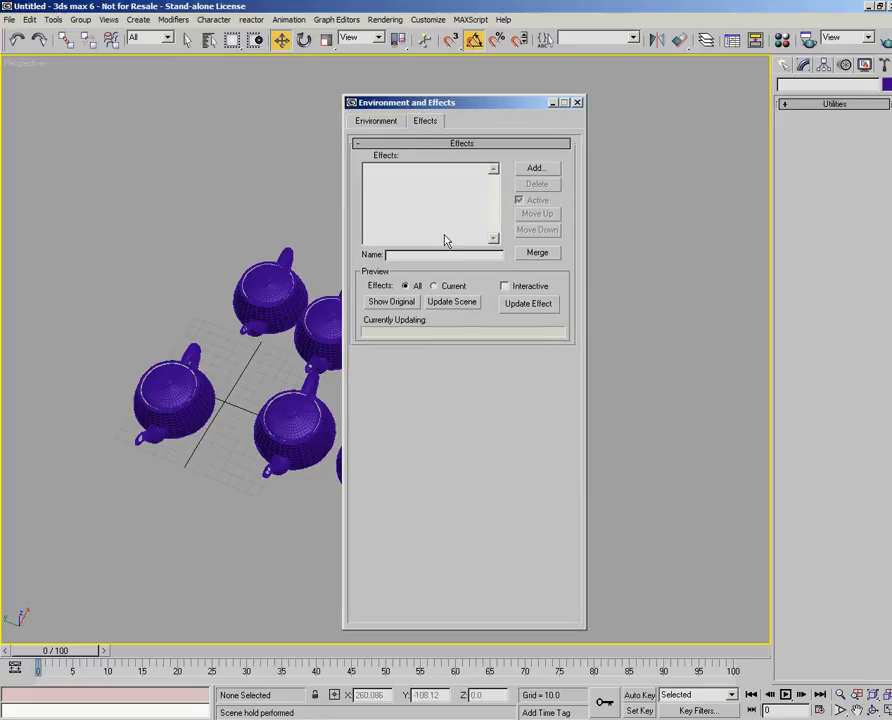
left_click(536, 168)
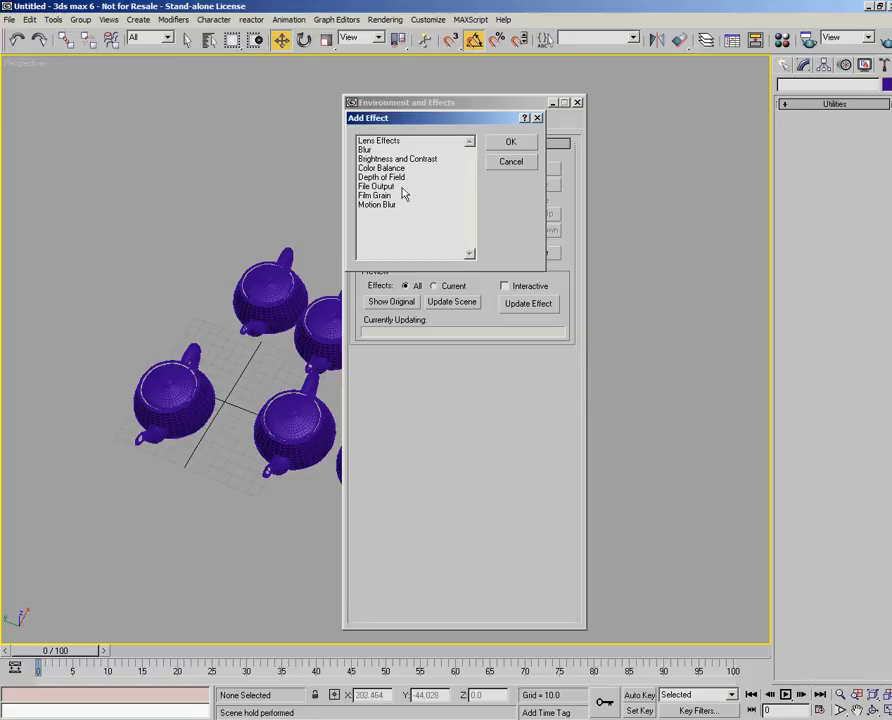
left_click(509, 163)
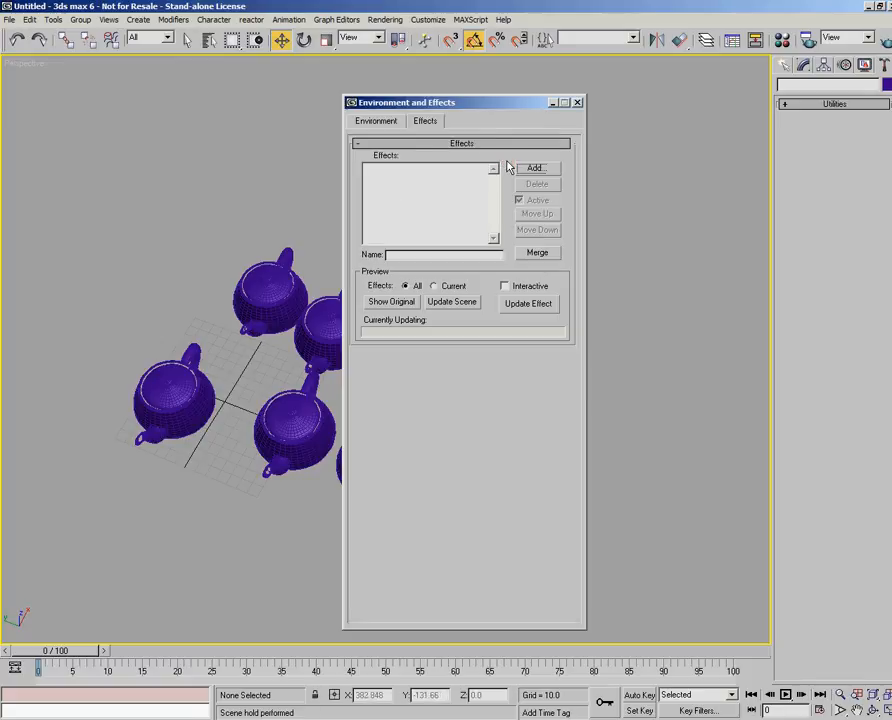
left_click(577, 103)
- Open the Advanced Lighting settings with Light Tracer as the lighting plug-in and reposition the Render Scene dialog
left_click(385, 19)
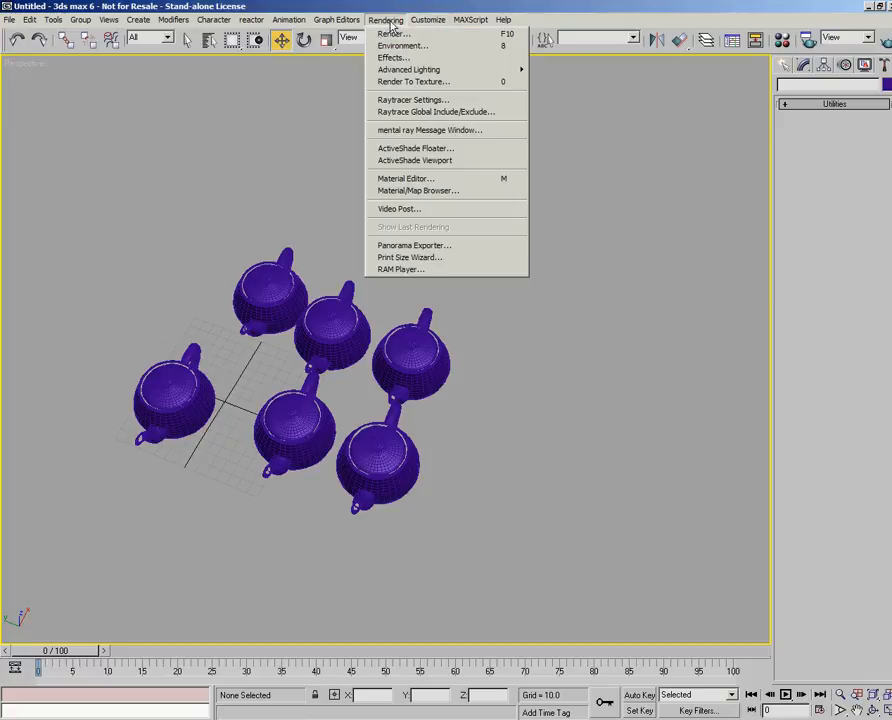
mouse_move(397, 75)
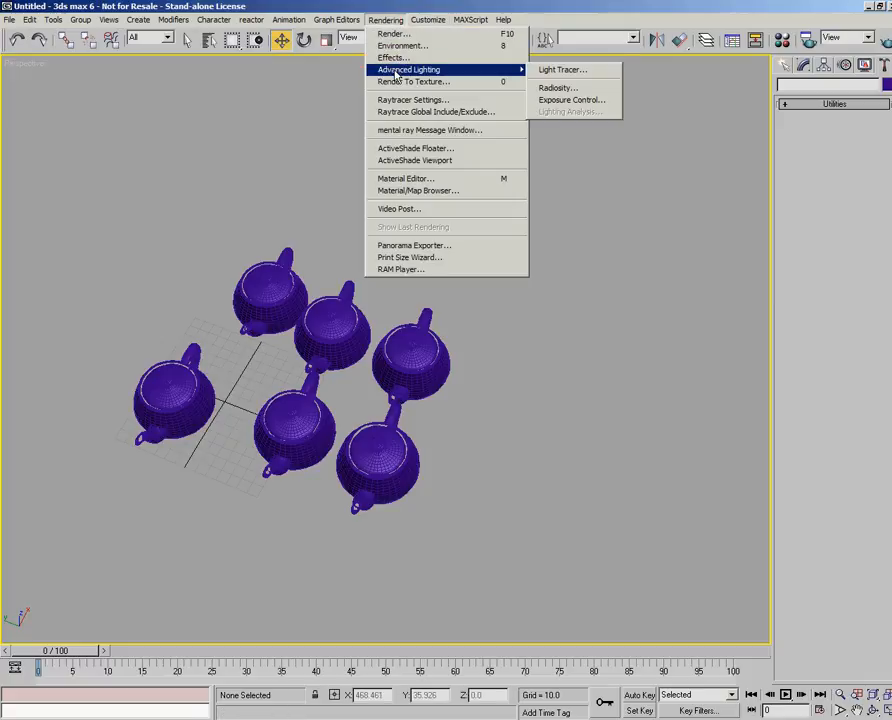
left_click(587, 76)
left_click_drag(549, 80, 514, 78)
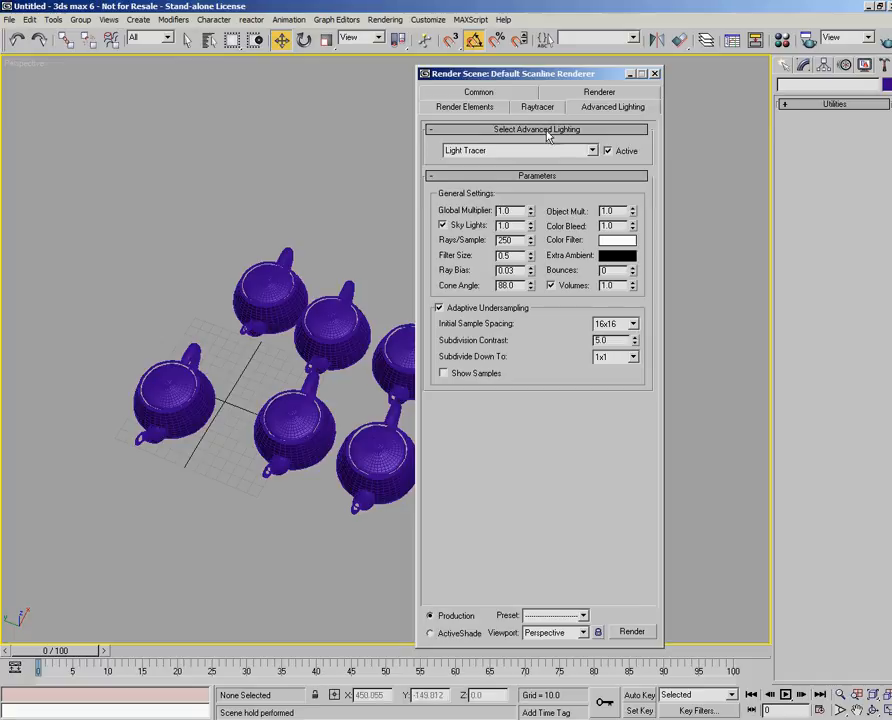
- Review the Common, Renderer and Advanced Lighting settings, keep Light Tracer as the lighting plug-in, and close the Render Scene dialog
left_click(466, 91)
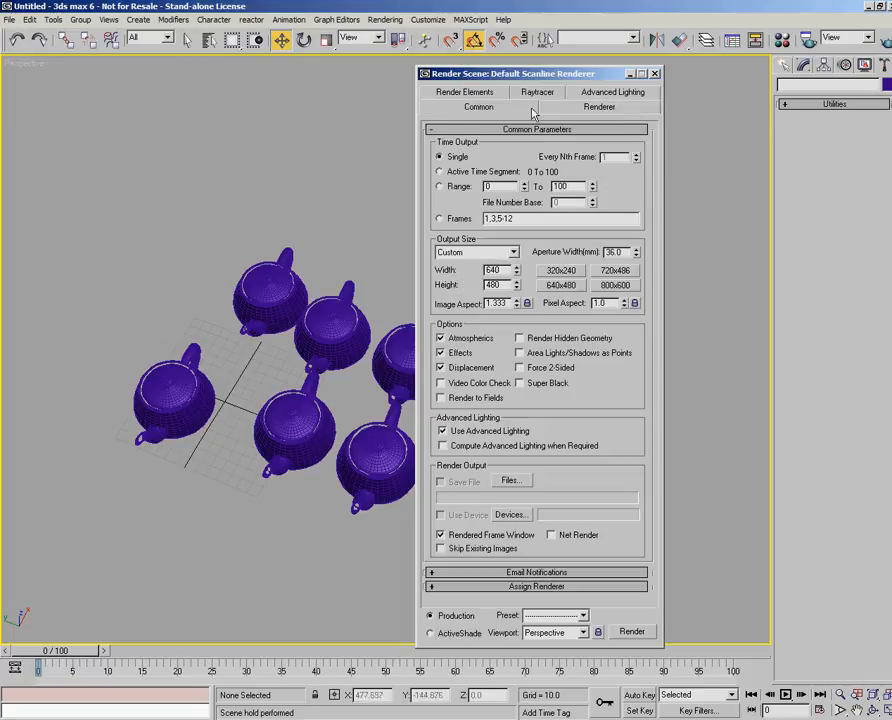
left_click(599, 106)
left_click(612, 91)
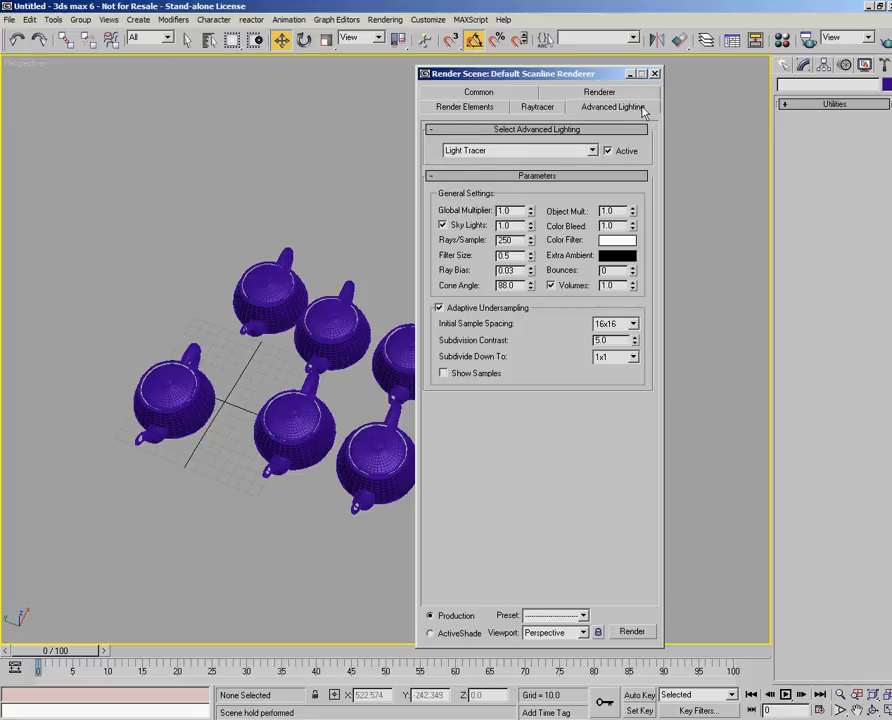
left_click(591, 150)
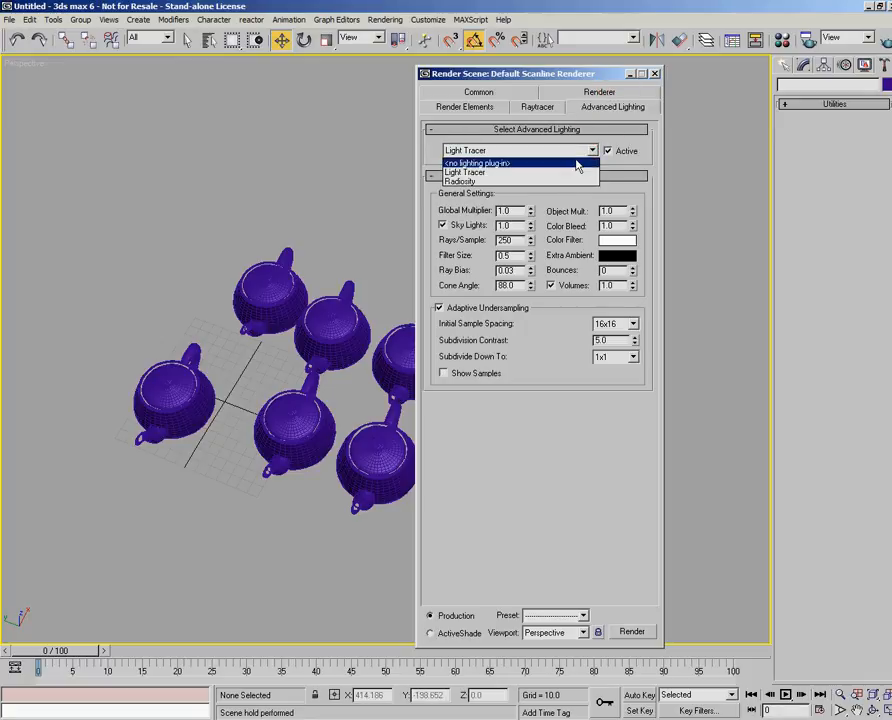
left_click(497, 171)
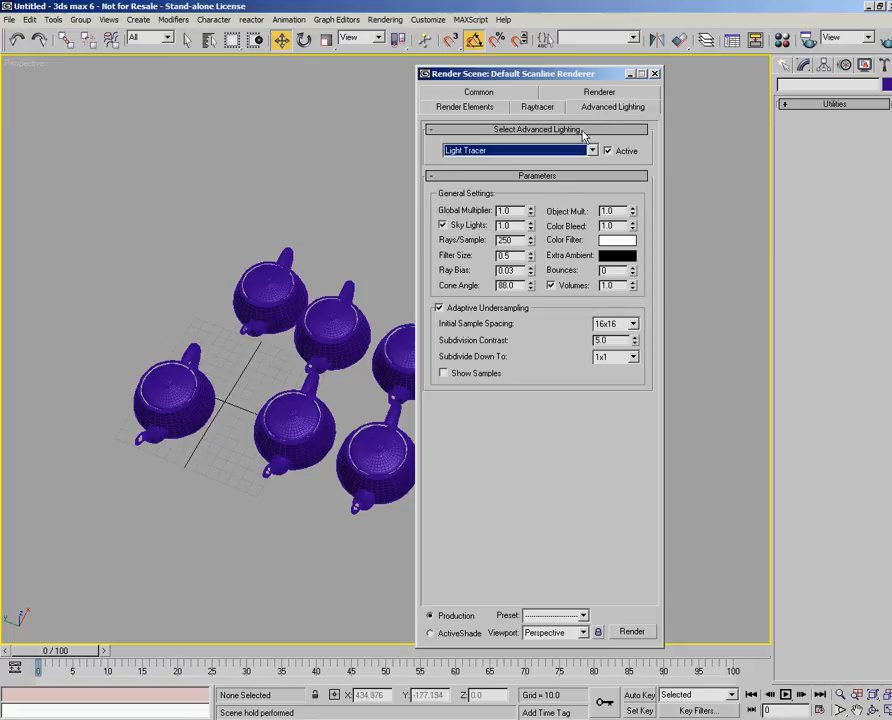
left_click(655, 73)
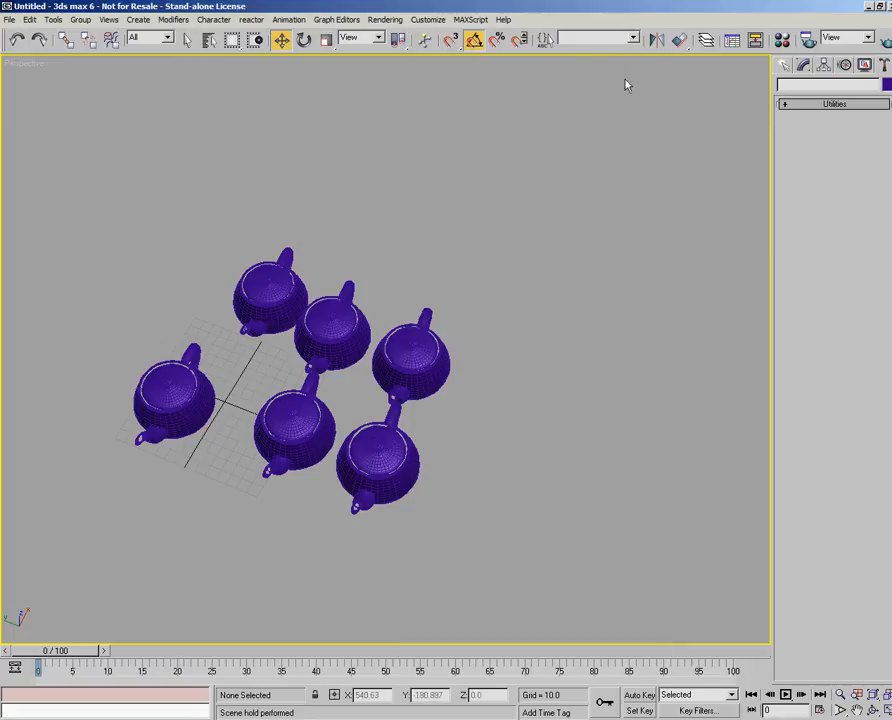
- View the Raytracer Global Parameters for the scene render and close their dialog
left_click(386, 20)
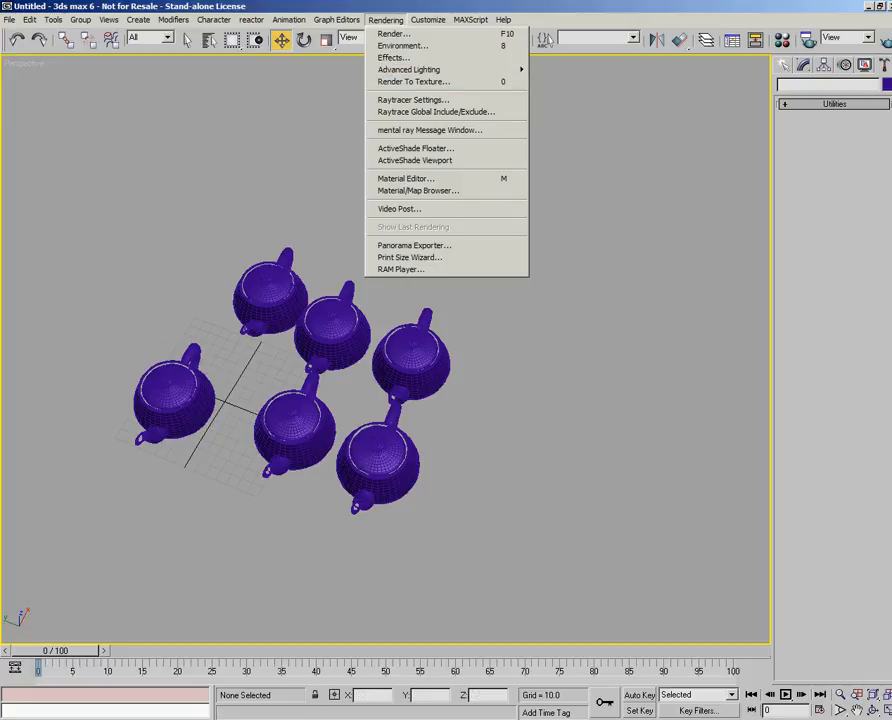
left_click(436, 104)
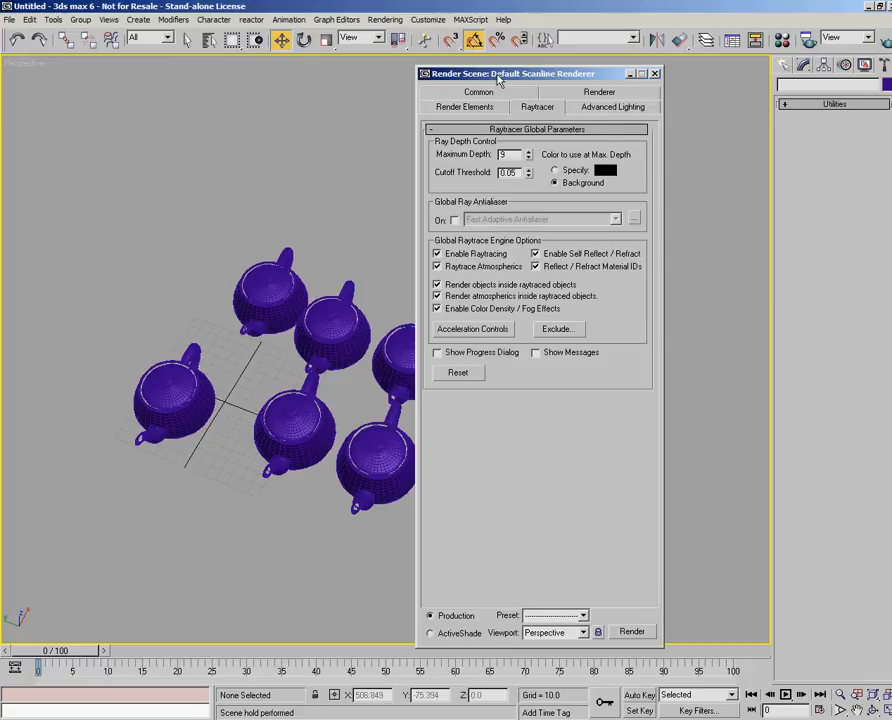
left_click(653, 75)
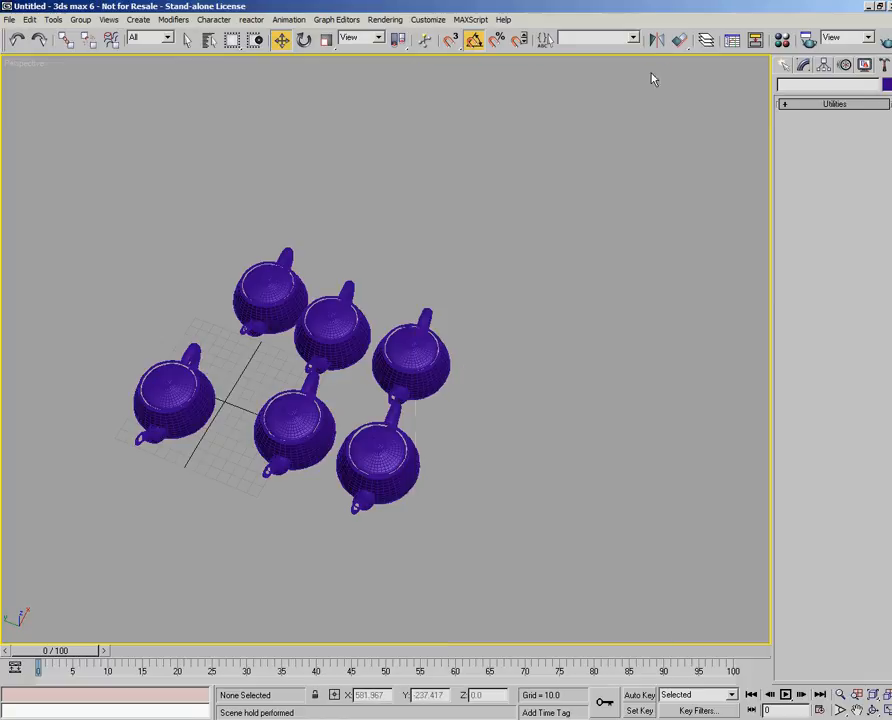
- Open the mental ray message window, reposition it to view its contents, and close it
left_click(385, 19)
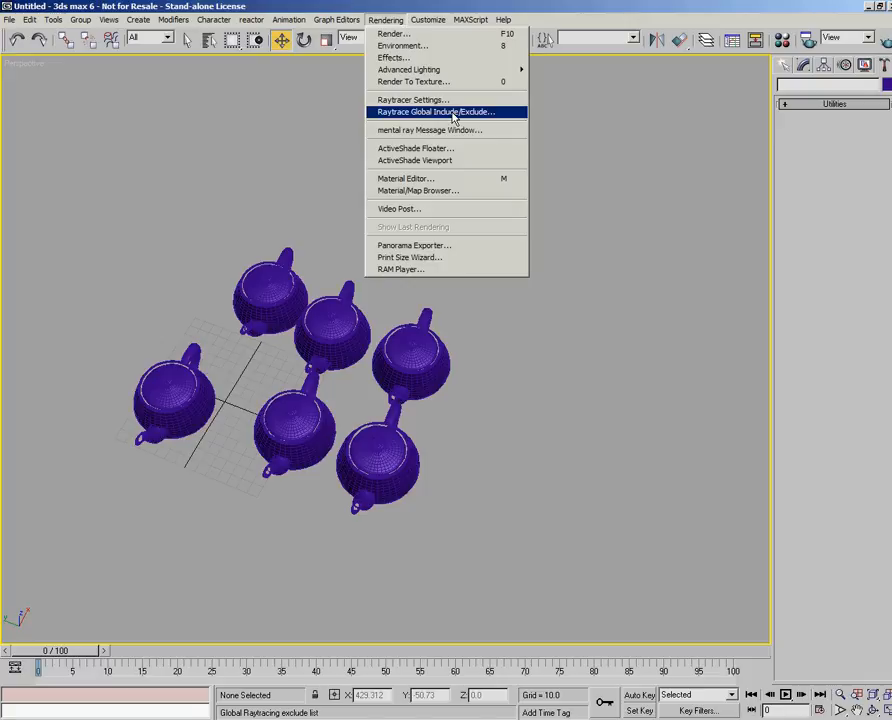
left_click(400, 131)
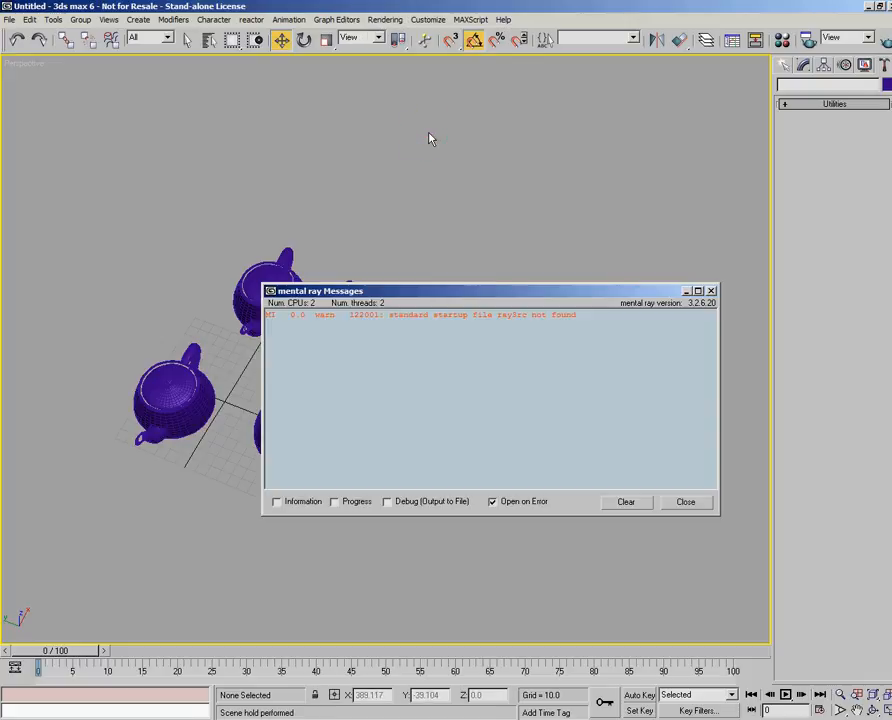
left_click_drag(438, 296, 408, 231)
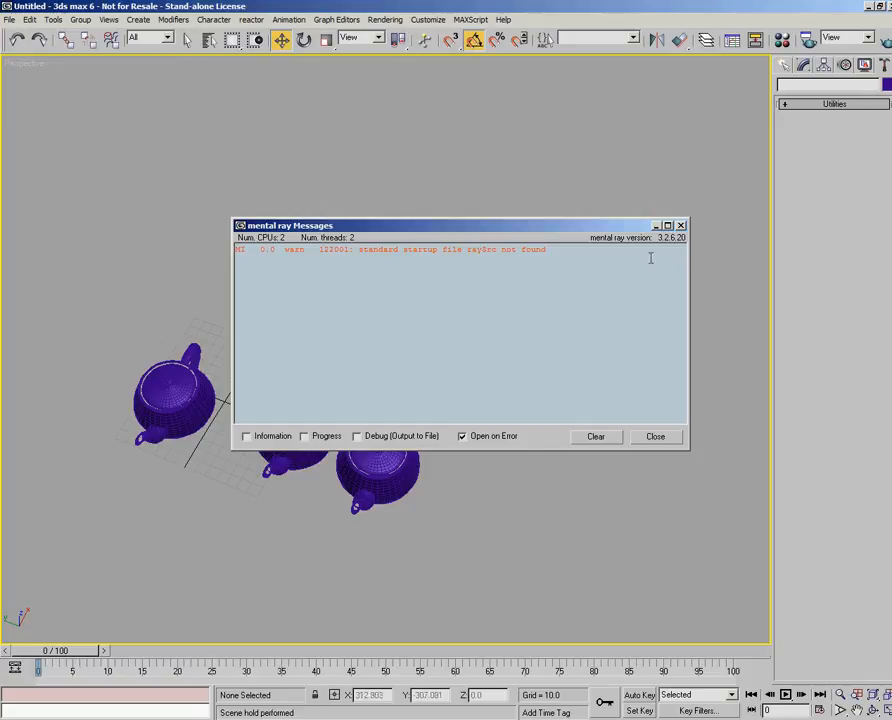
left_click(681, 225)
- Briefly view the Material Editor and the Render Scene dialog through their shortcuts outside the rendering commands, closing each one
left_click(386, 20)
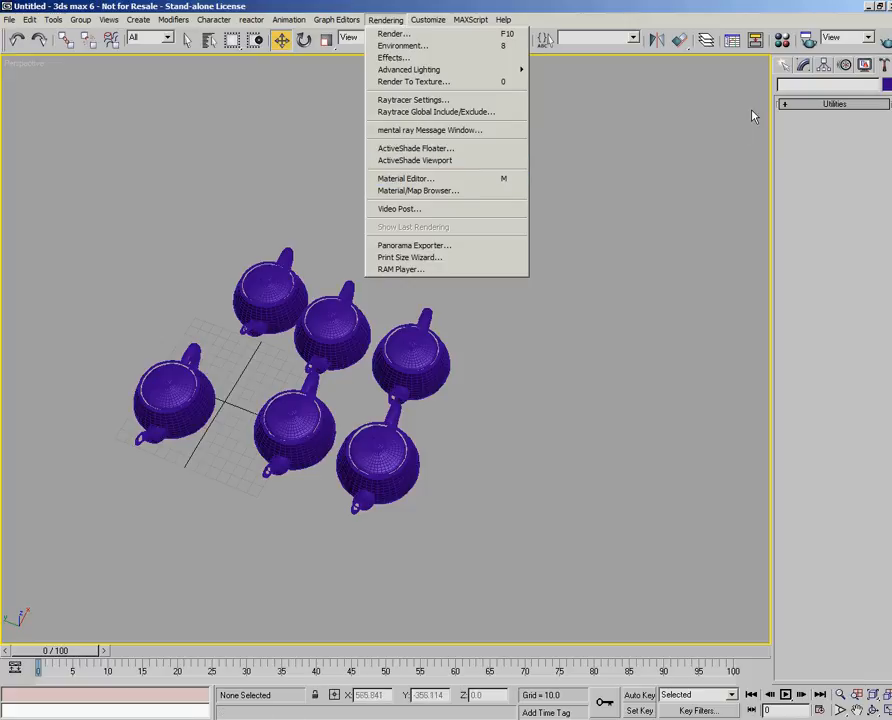
left_click(783, 40)
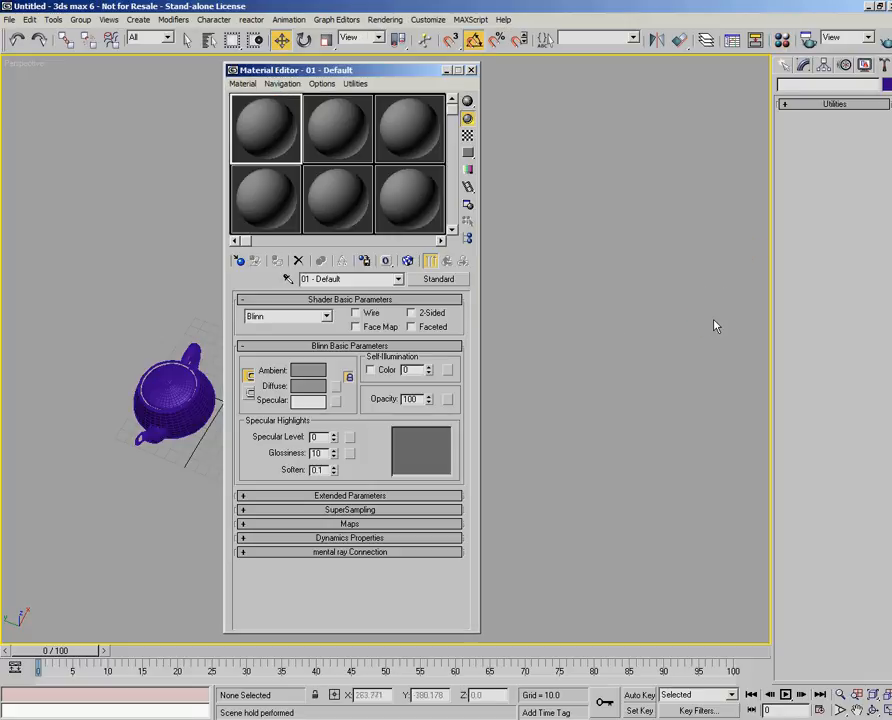
left_click(471, 70)
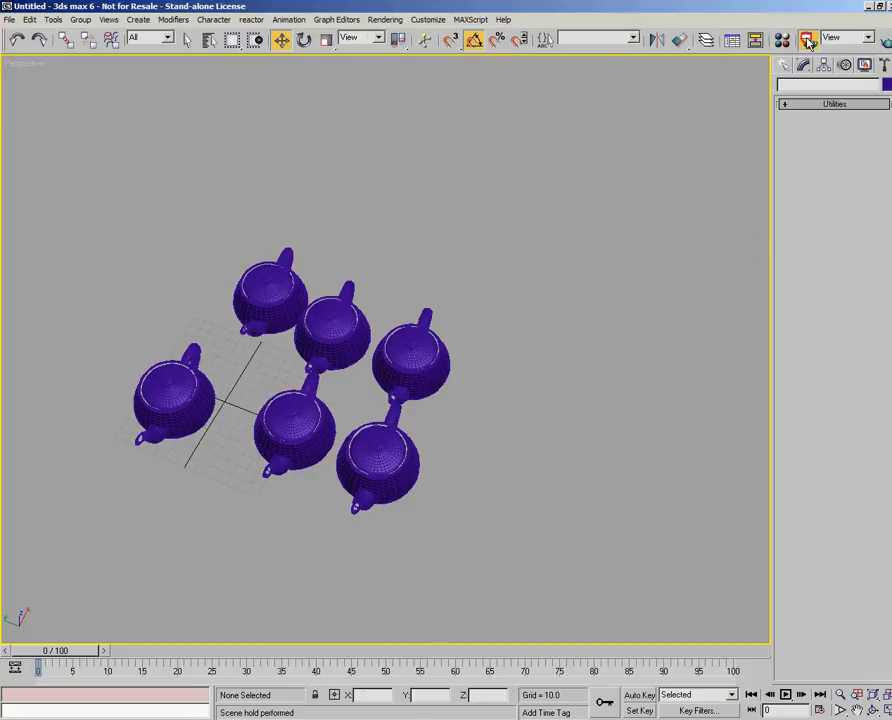
left_click(807, 40)
left_click(654, 73)
- Open the Material Editor from the rendering commands to view its sample slots and Blinn shader parameters
left_click(388, 19)
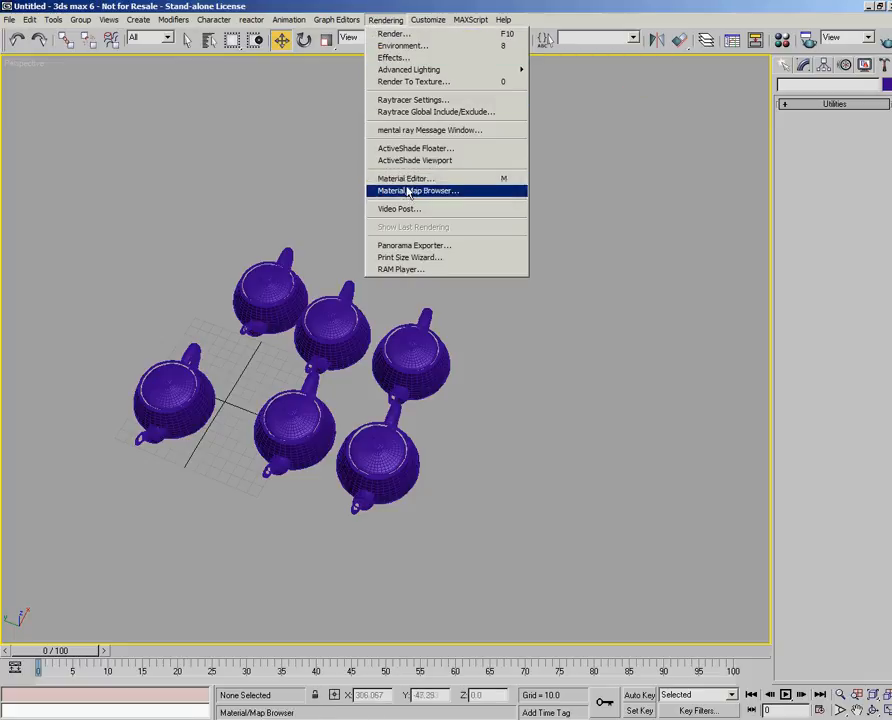
left_click(407, 179)
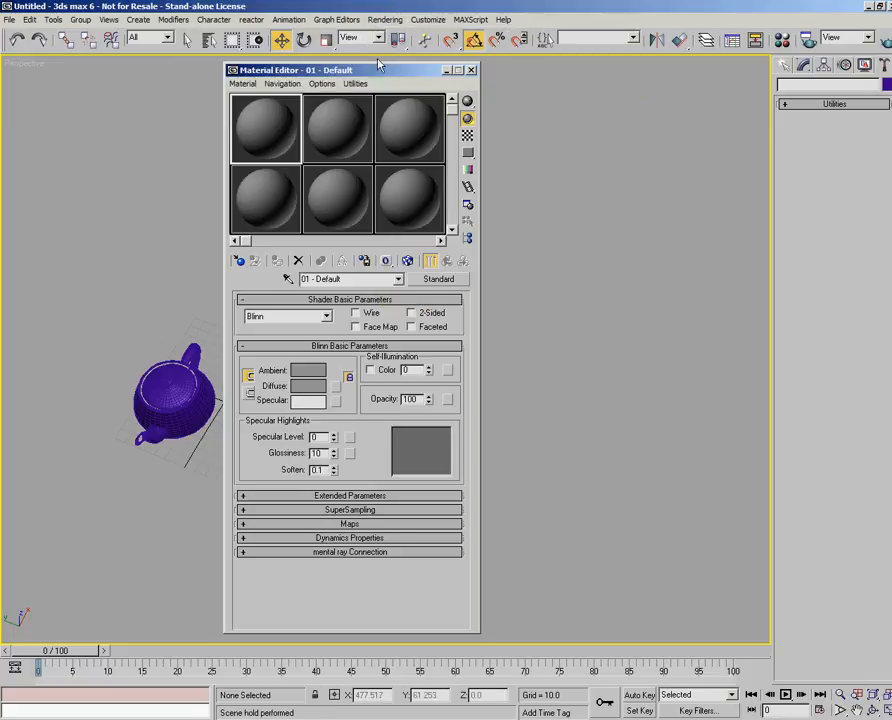
- Look through the individual sample slots and their default materials in the Material Editor, and close the editor
left_click_drag(378, 70, 376, 70)
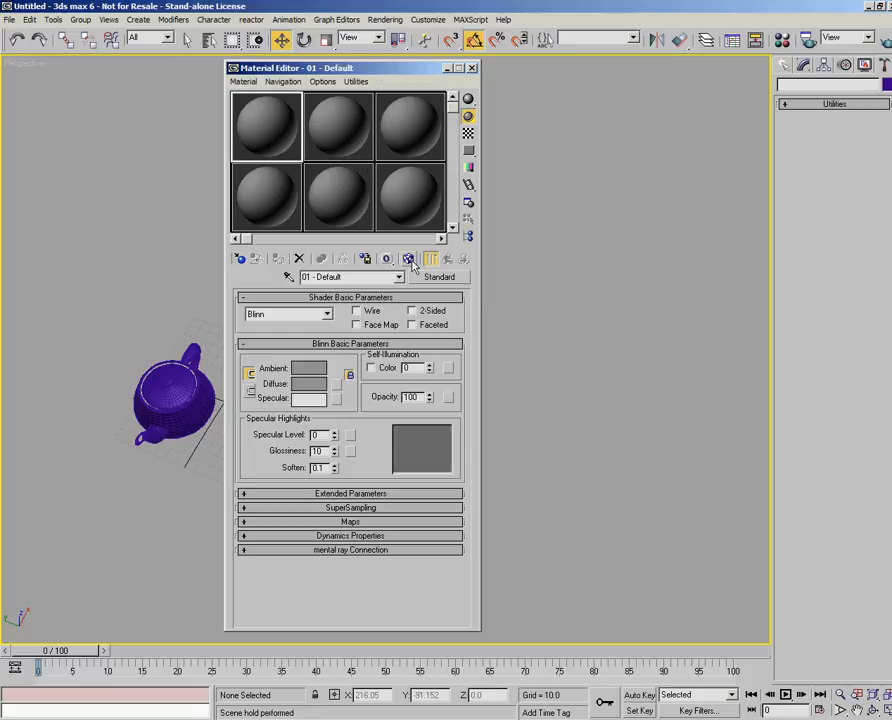
left_click_drag(360, 68, 374, 68)
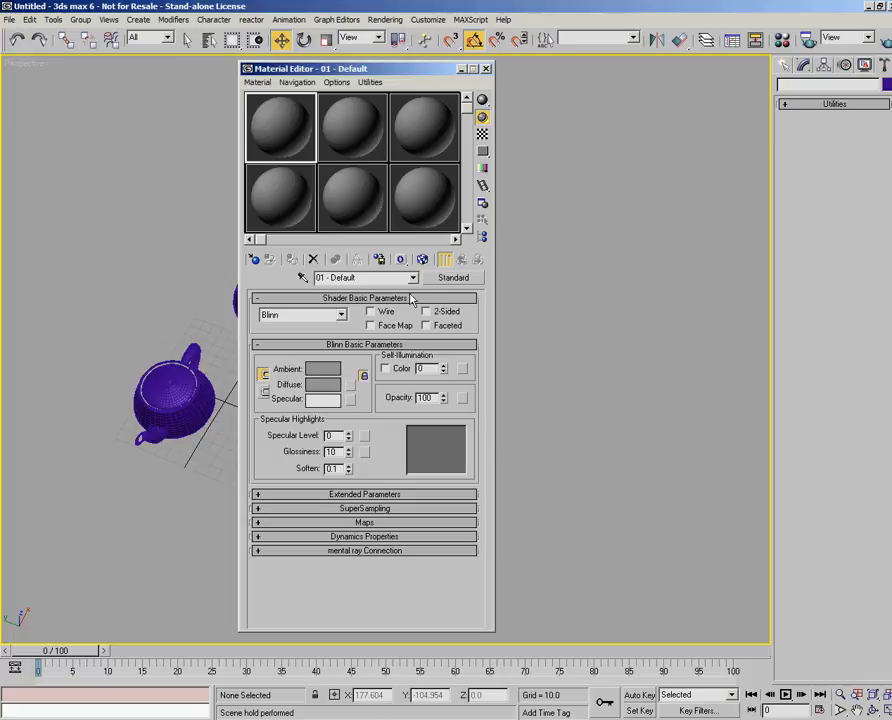
left_click(286, 194)
left_click(366, 124)
left_click(430, 127)
left_click(438, 188)
left_click(360, 208)
left_click(290, 207)
left_click(288, 134)
left_click(360, 126)
left_click(420, 126)
left_click(438, 206)
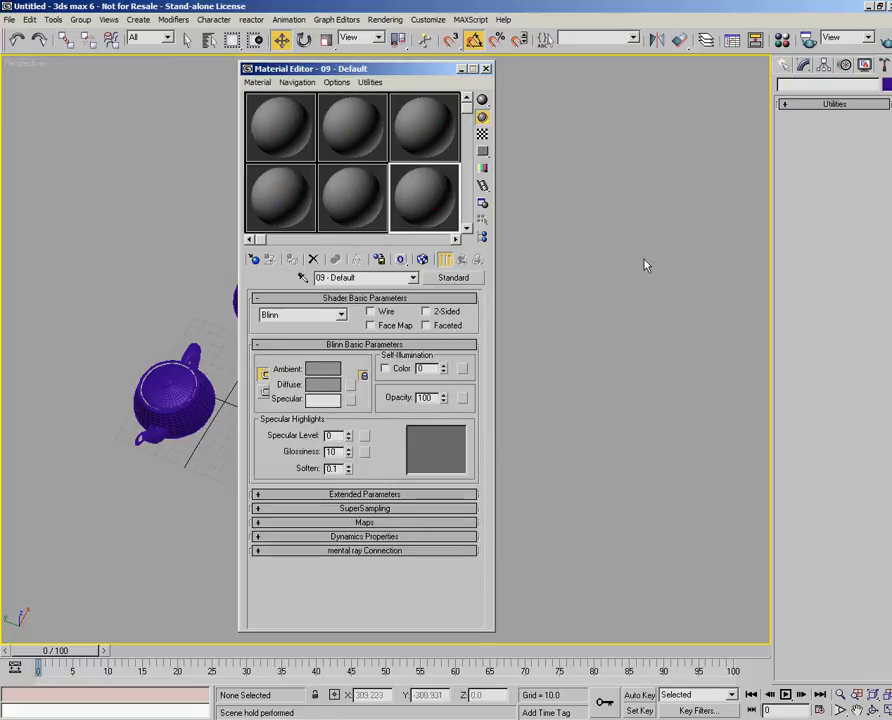
mouse_move(366, 66)
left_mouse_down()
mouse_move(372, 74)
mouse_move(368, 65)
left_mouse_up()
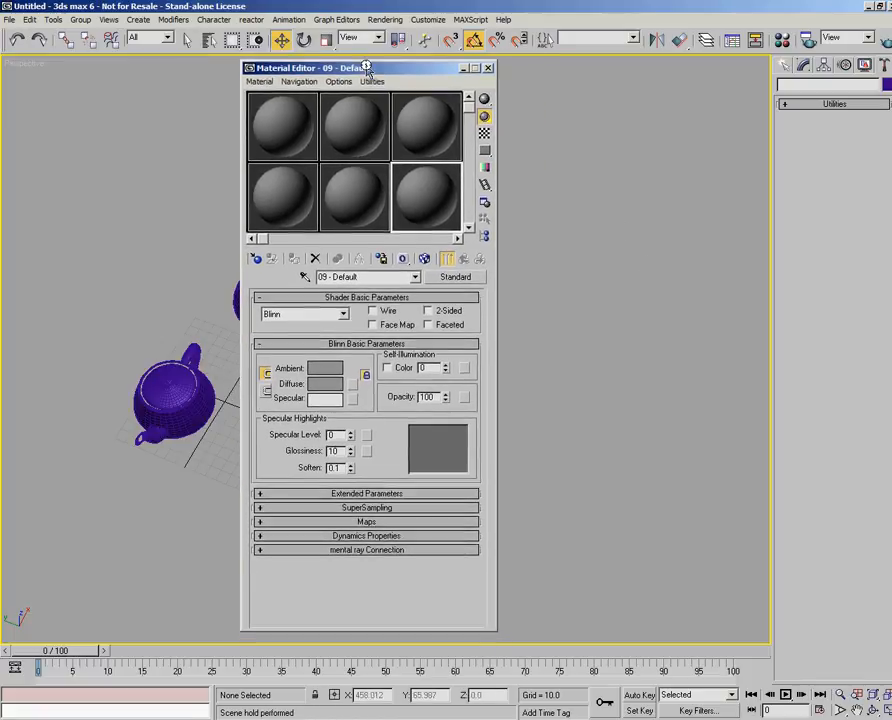
left_click(487, 67)
- View the material library in the Material/Map Browser as large thumbnails, widening the window to show four columns, and close the browser
left_click(395, 20)
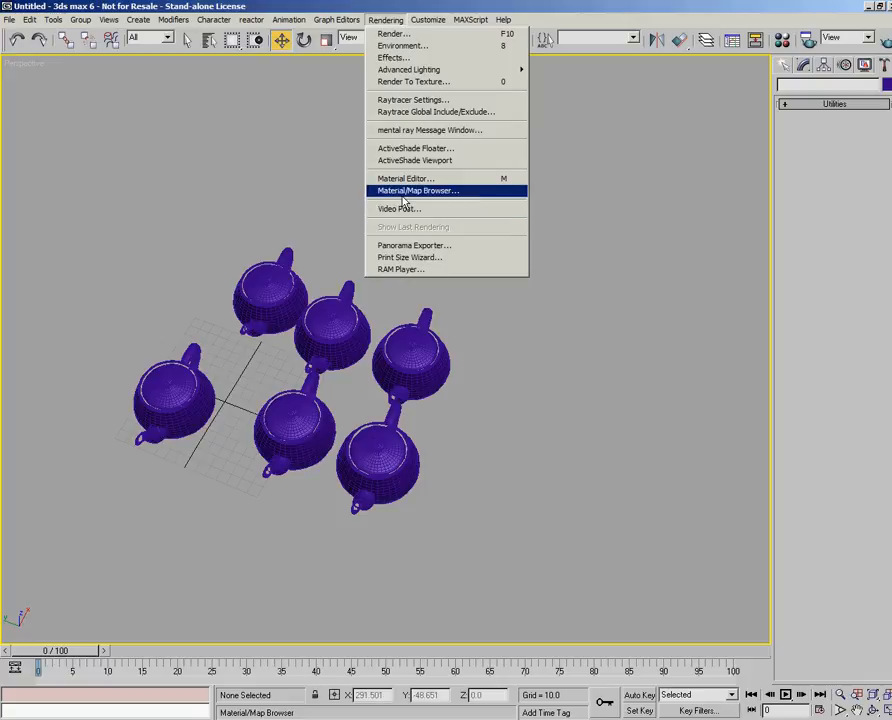
left_click(440, 191)
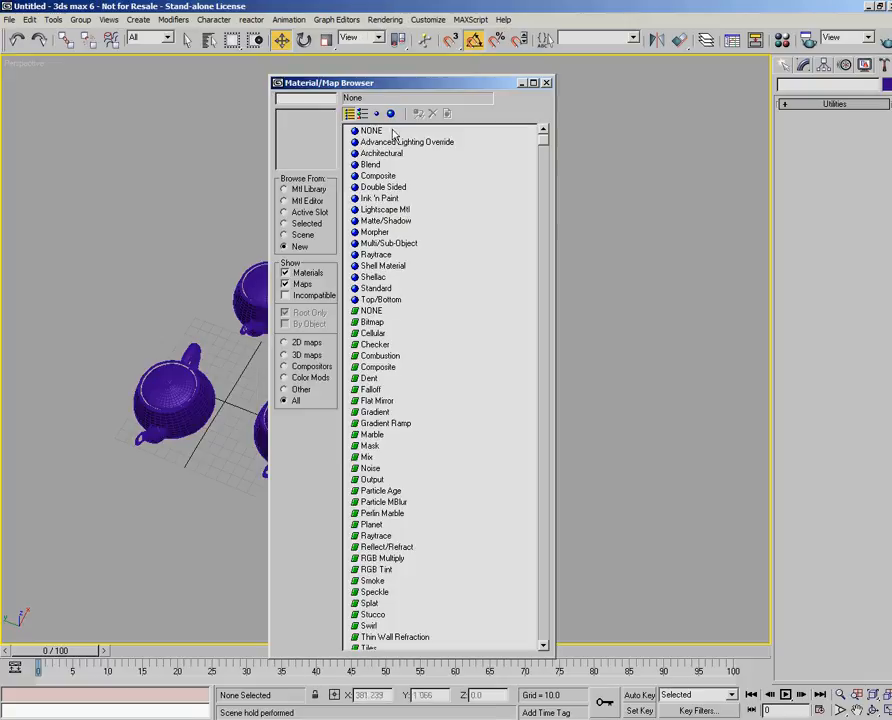
left_click_drag(381, 88, 366, 68)
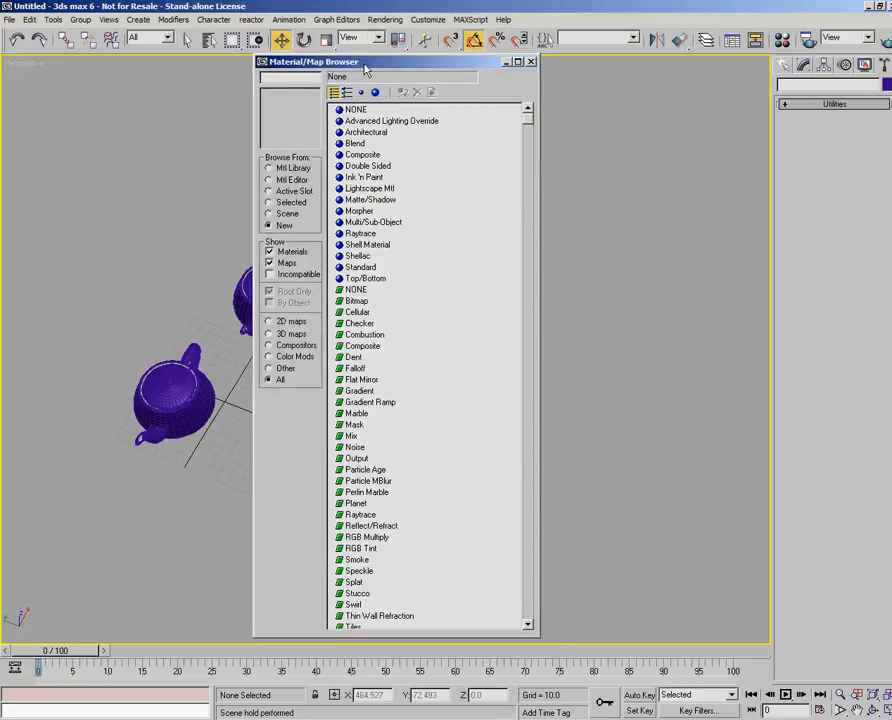
left_click(304, 169)
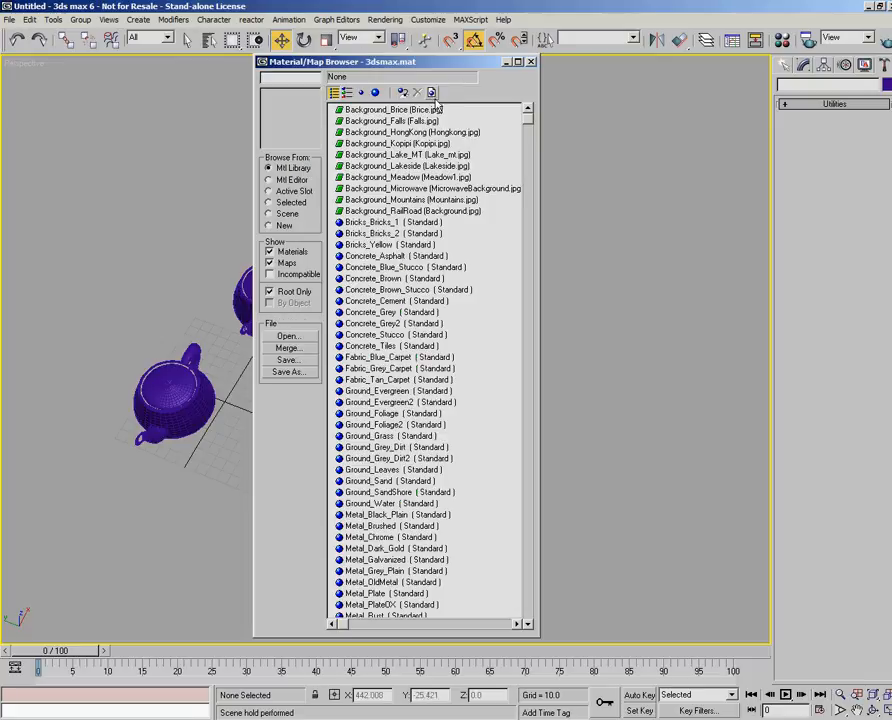
left_click(375, 92)
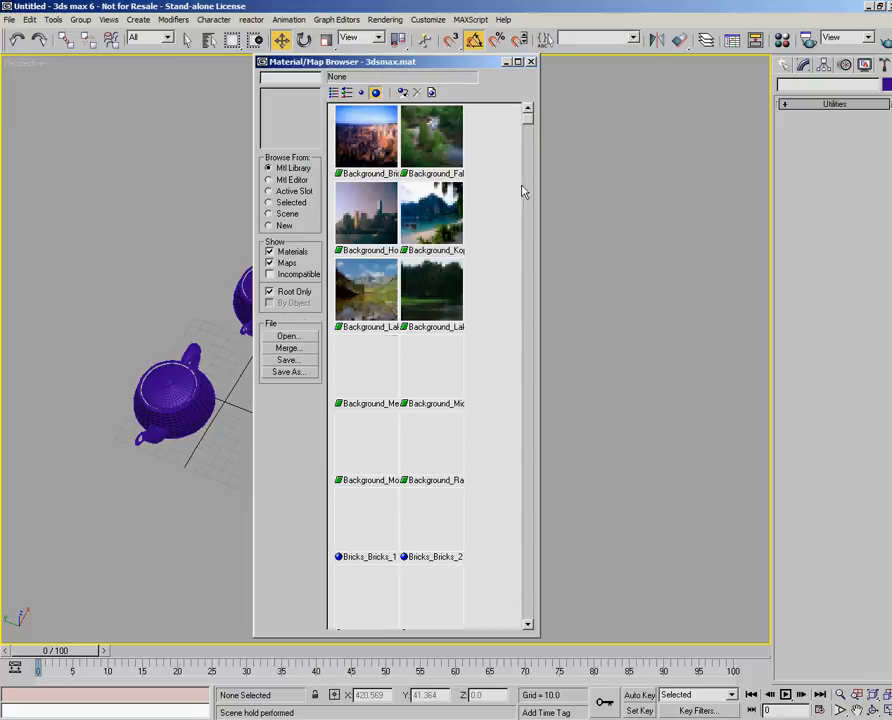
left_click_drag(538, 176, 670, 176)
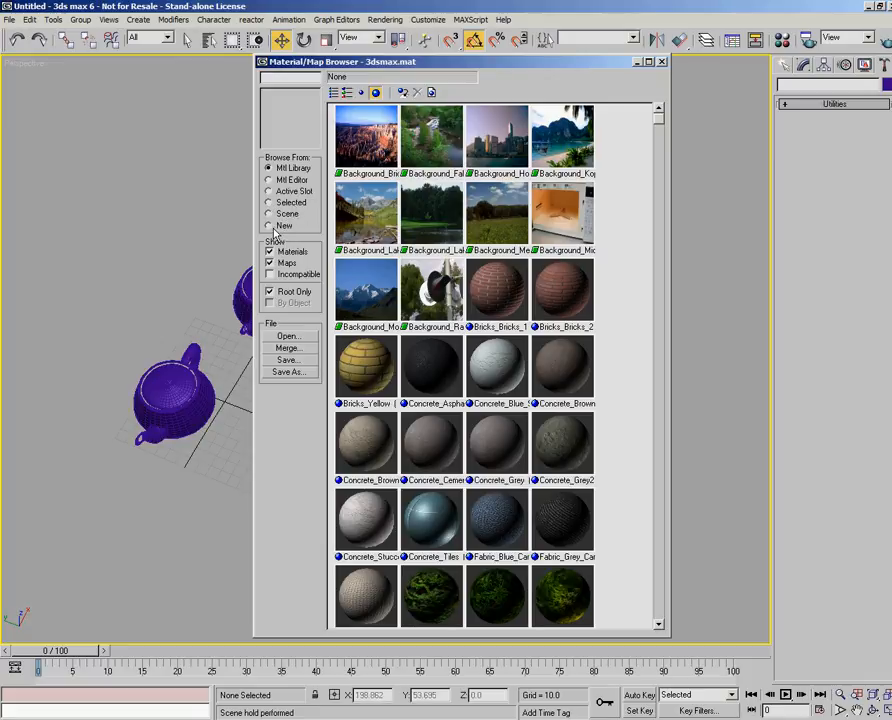
left_click(661, 61)
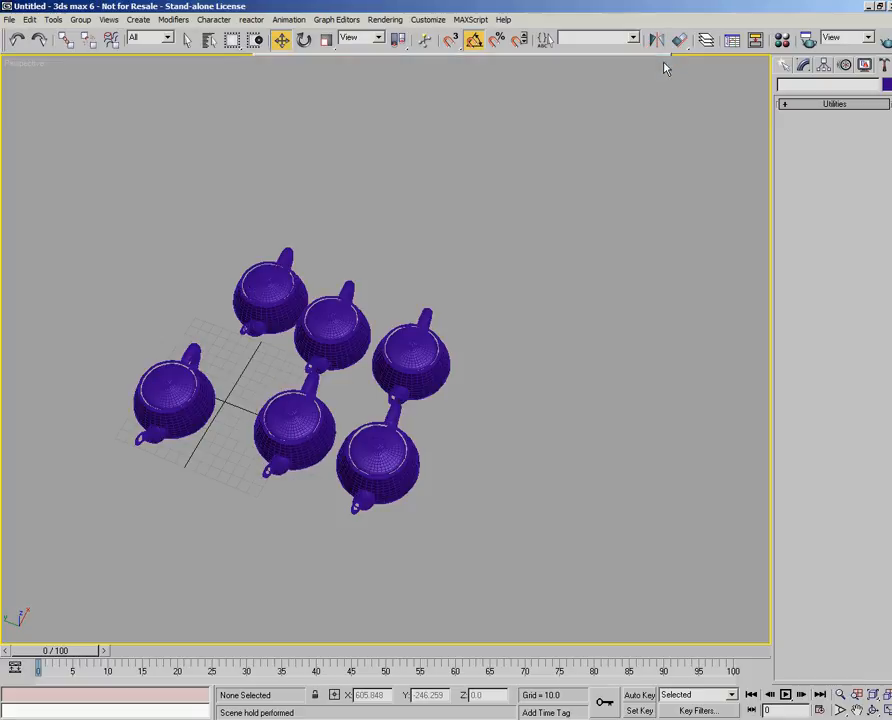
- Replace the first Material Editor sample slot's material with a new Blend material from the Material/Map Browser, and close both windows
left_click(781, 42)
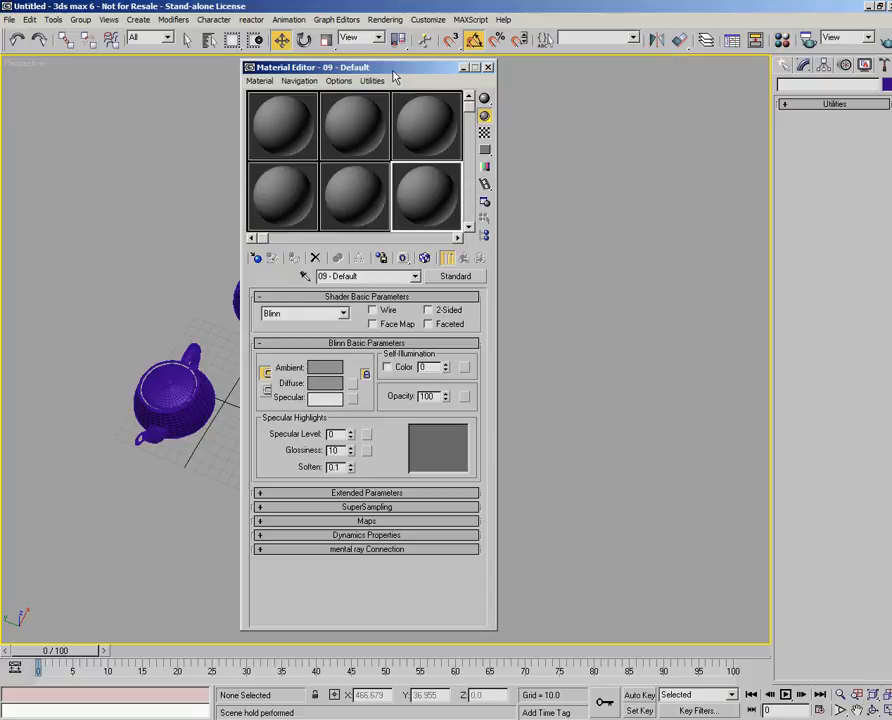
left_click_drag(393, 71, 394, 77)
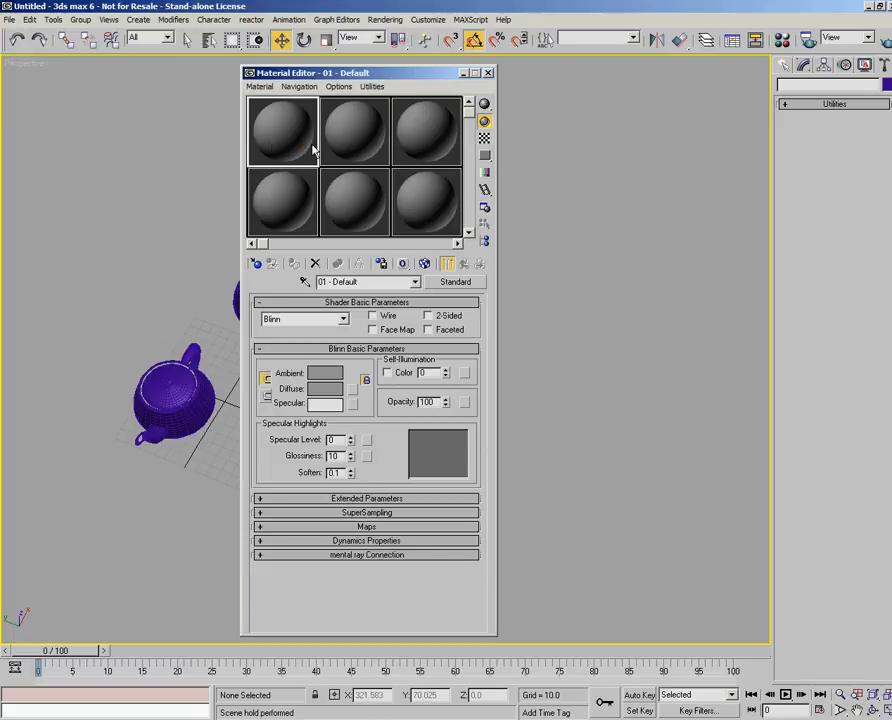
left_click(256, 263)
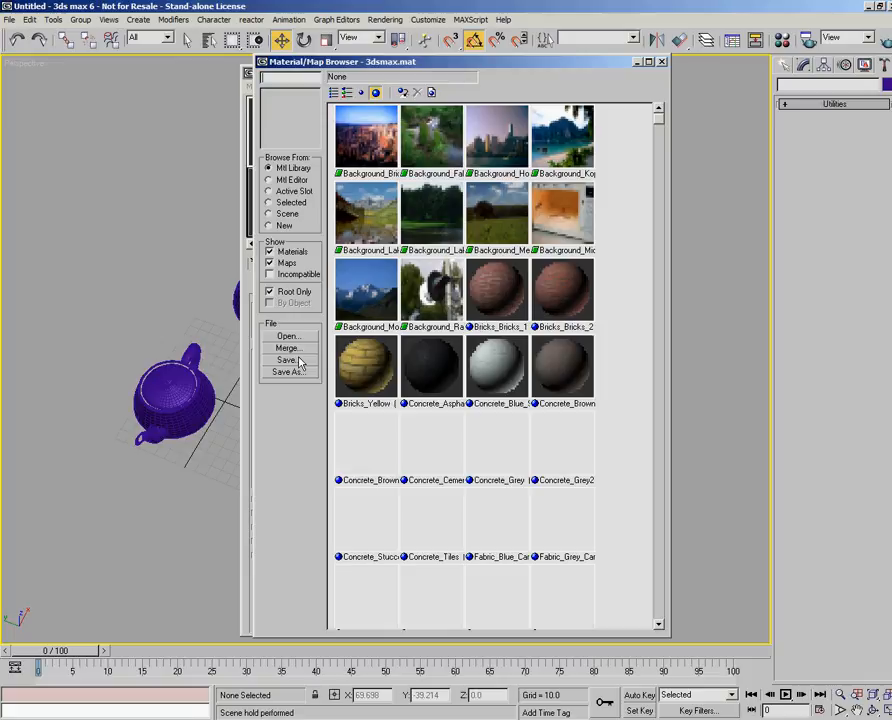
left_click(268, 225)
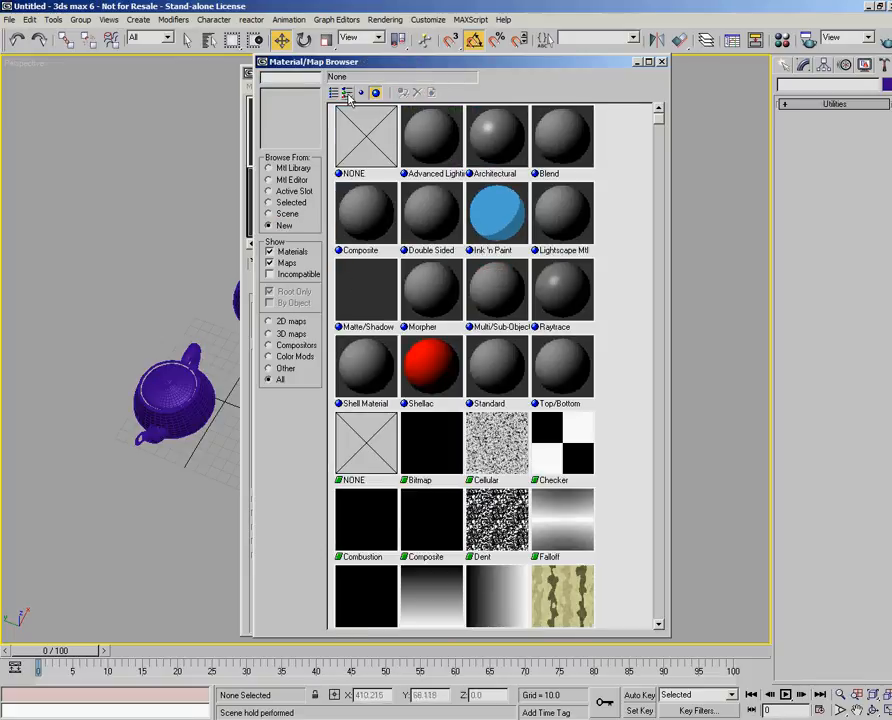
left_click(334, 92)
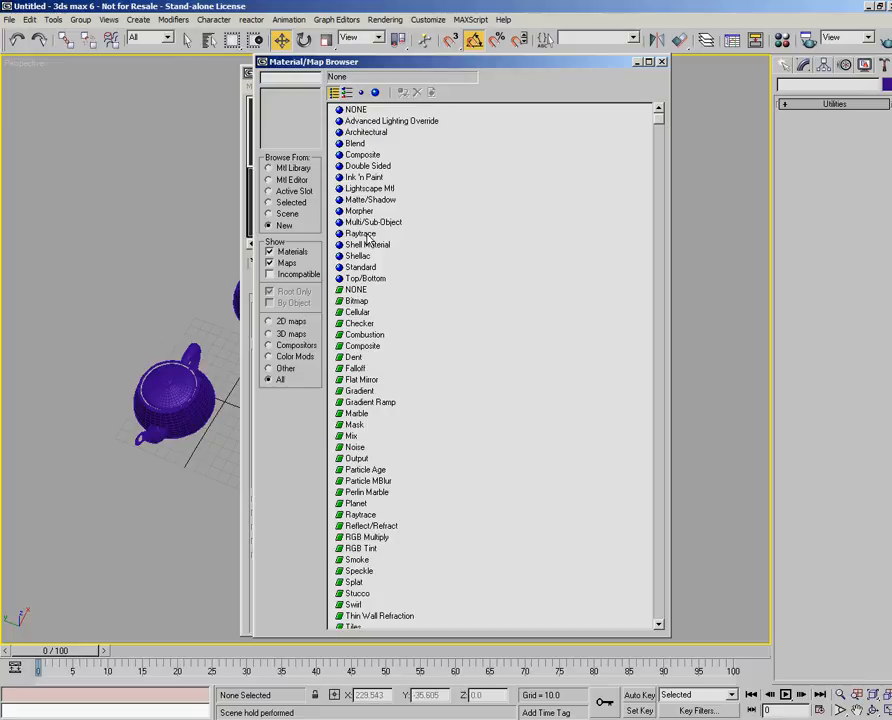
double_click(355, 143)
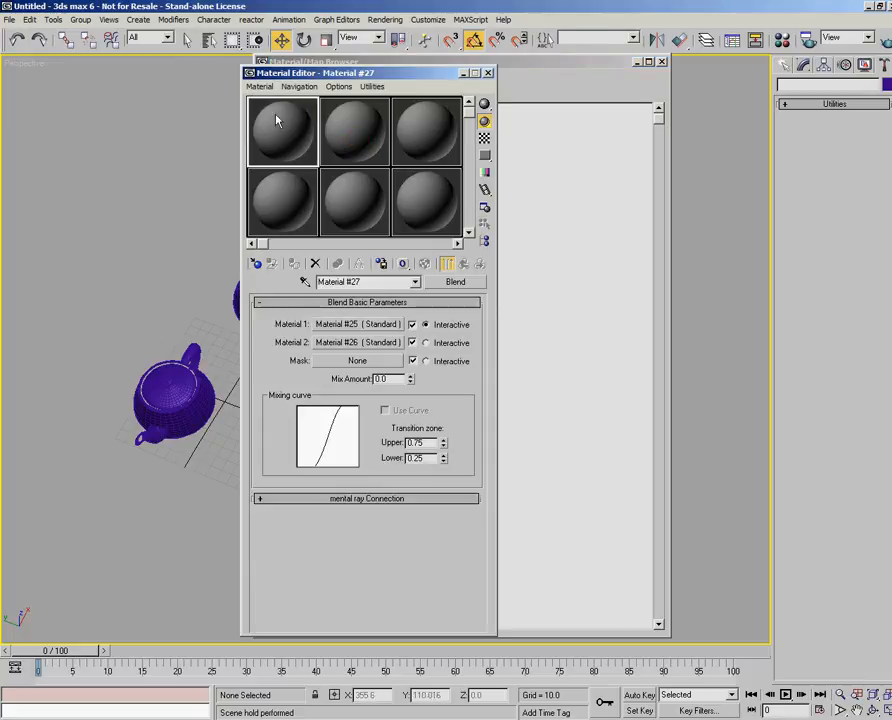
left_click(489, 73)
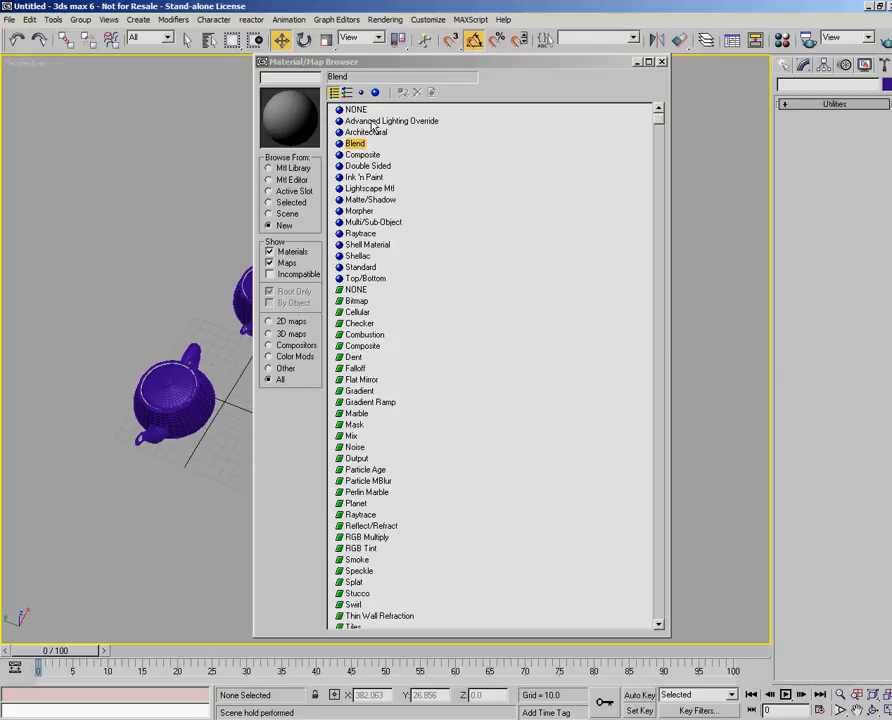
left_click(662, 61)
- Open Video Post, reposition and enlarge its window to view the queue and frame timeline, and close it
left_click(380, 20)
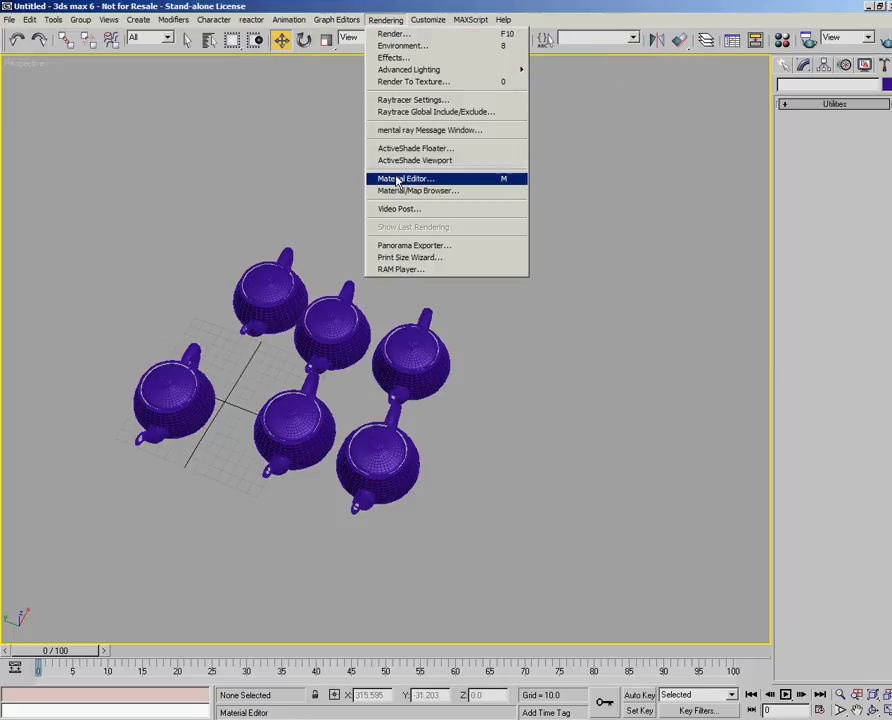
left_click(402, 211)
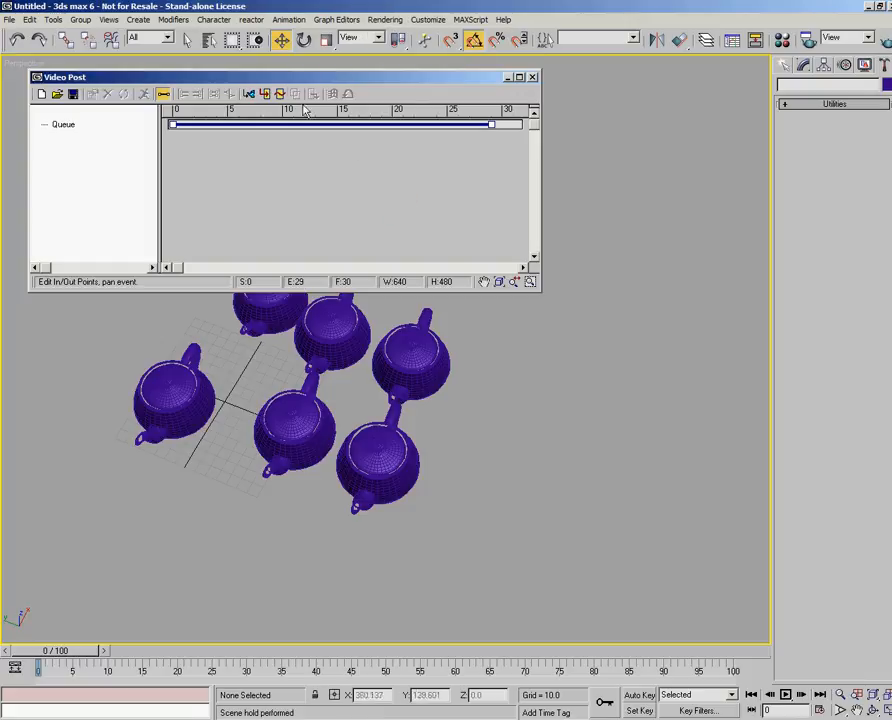
left_click_drag(256, 80, 294, 118)
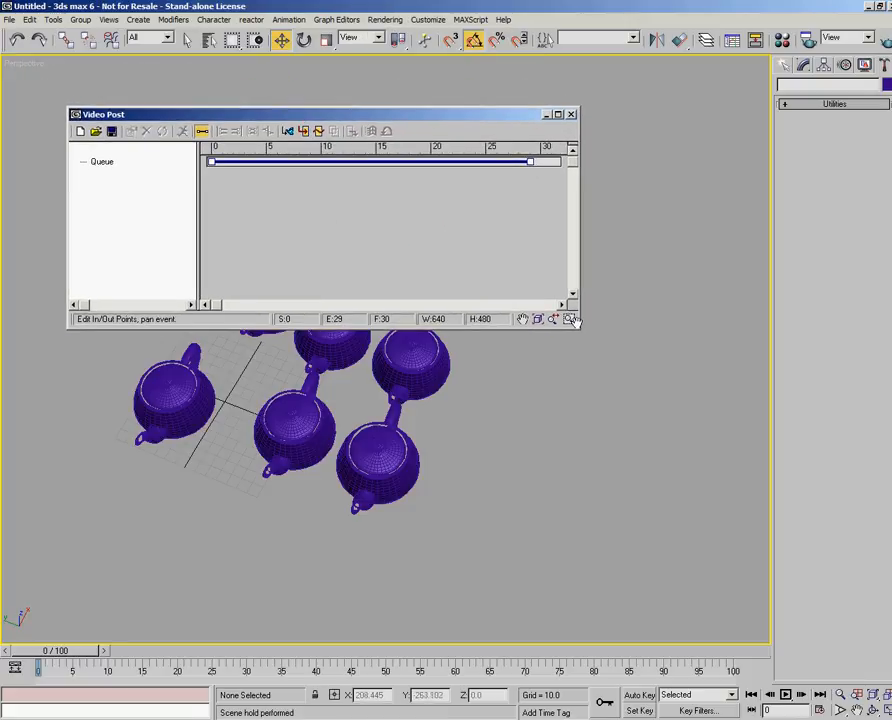
left_click_drag(577, 327, 701, 384)
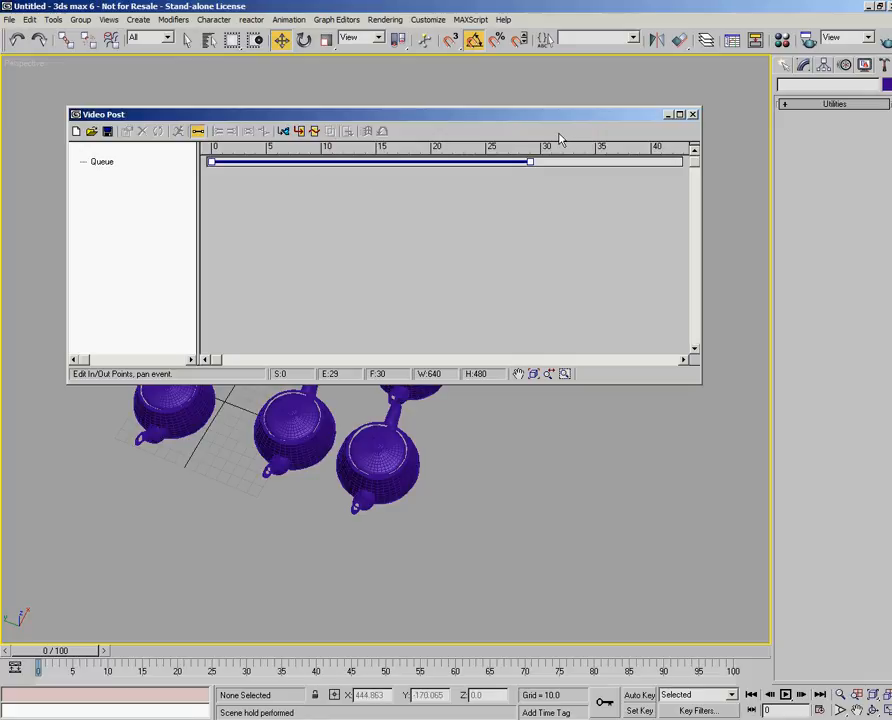
left_click_drag(244, 382, 250, 327)
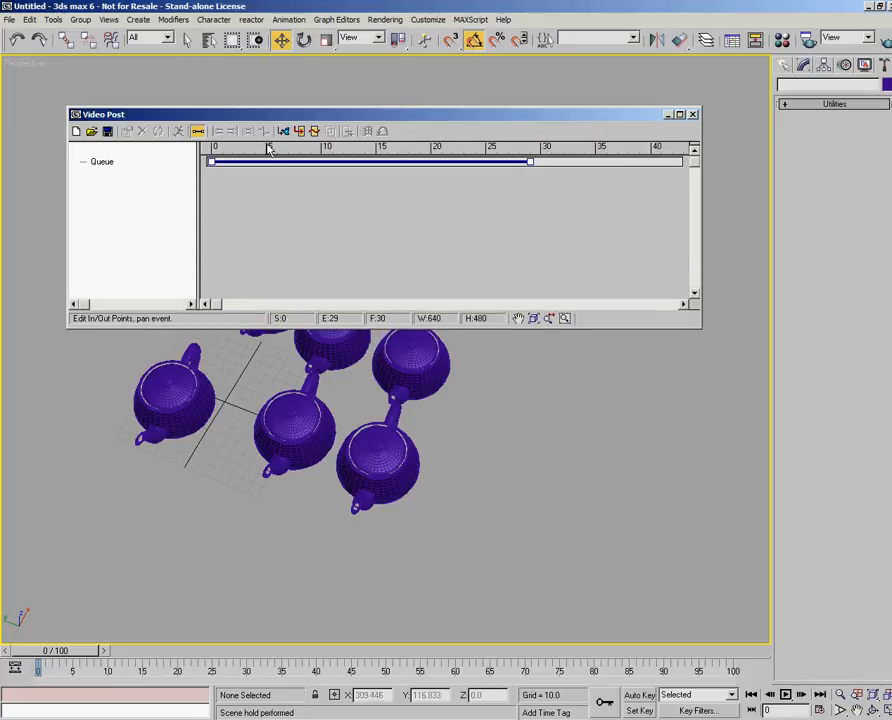
mouse_move(278, 119)
left_mouse_down()
mouse_move(271, 108)
mouse_move(266, 116)
left_mouse_up()
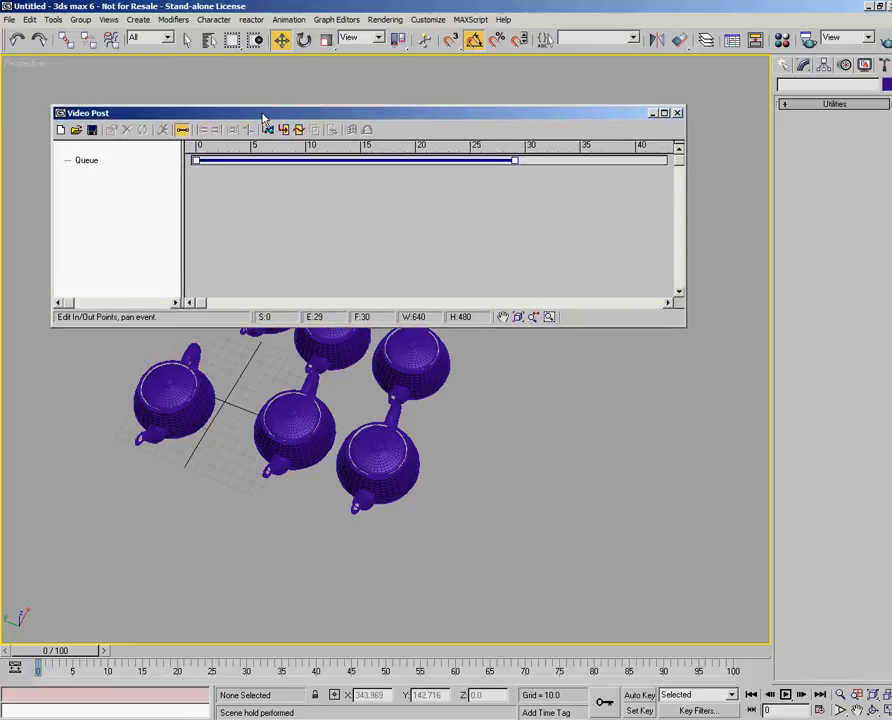
left_click_drag(687, 325, 720, 346)
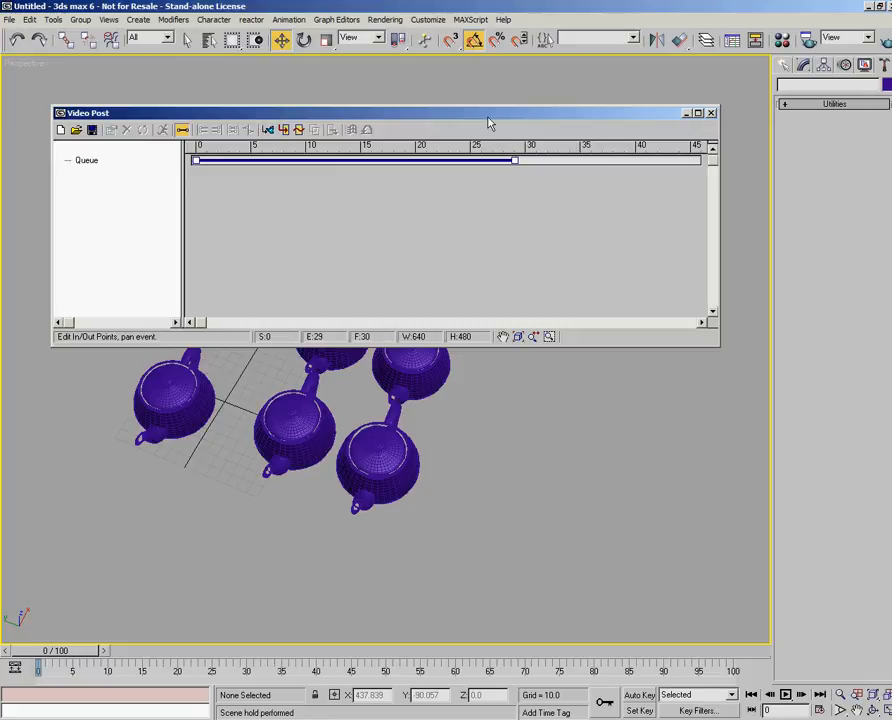
left_click(711, 116)
- Quick-render the Perspective view of the teapots and close the rendered frame window
left_click(385, 19)
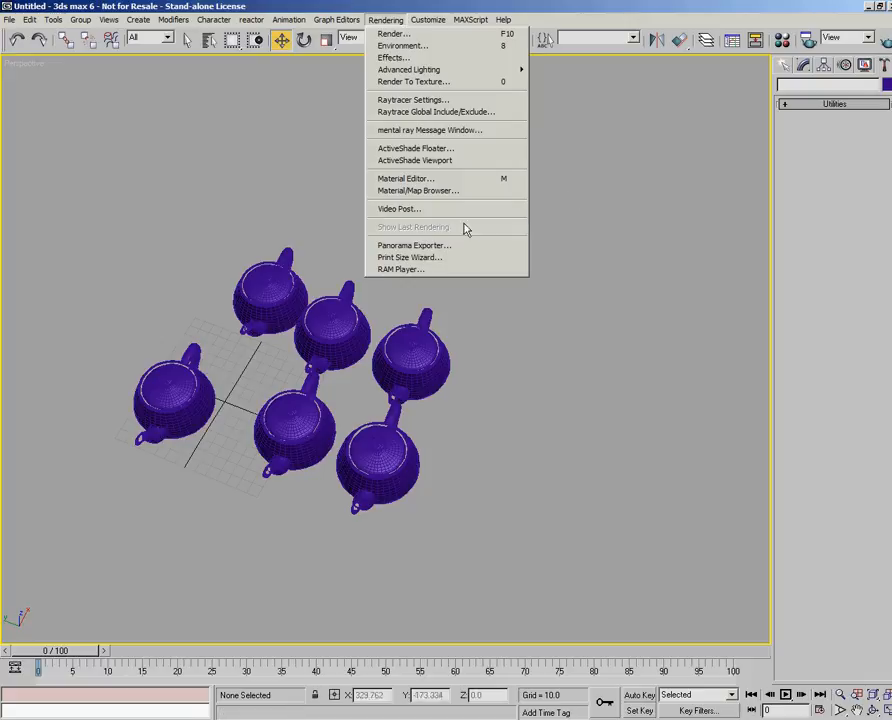
key("ctrl+alt+h")
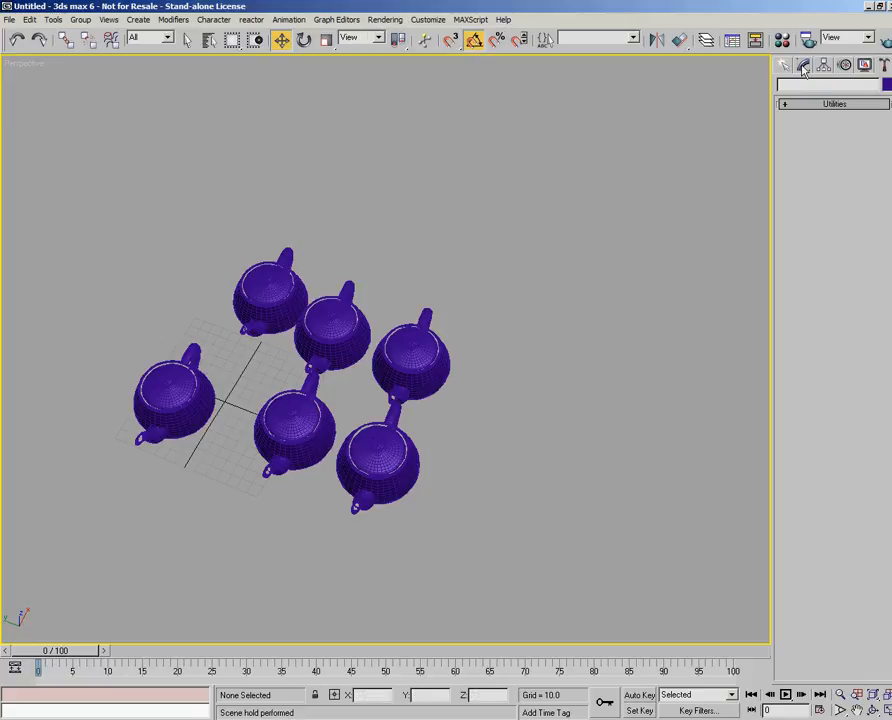
left_click(884, 45)
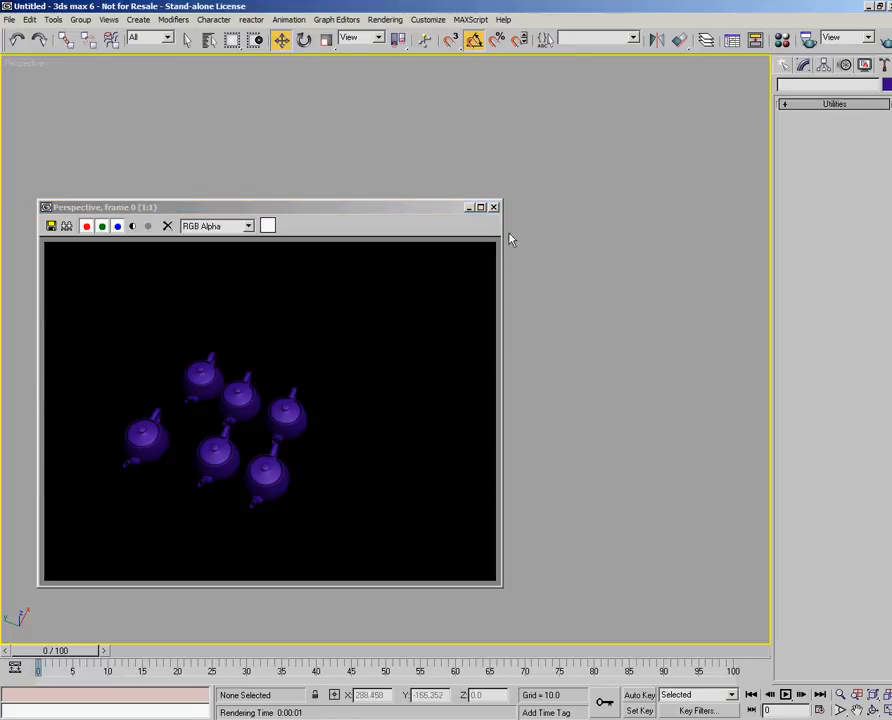
left_click(494, 207)
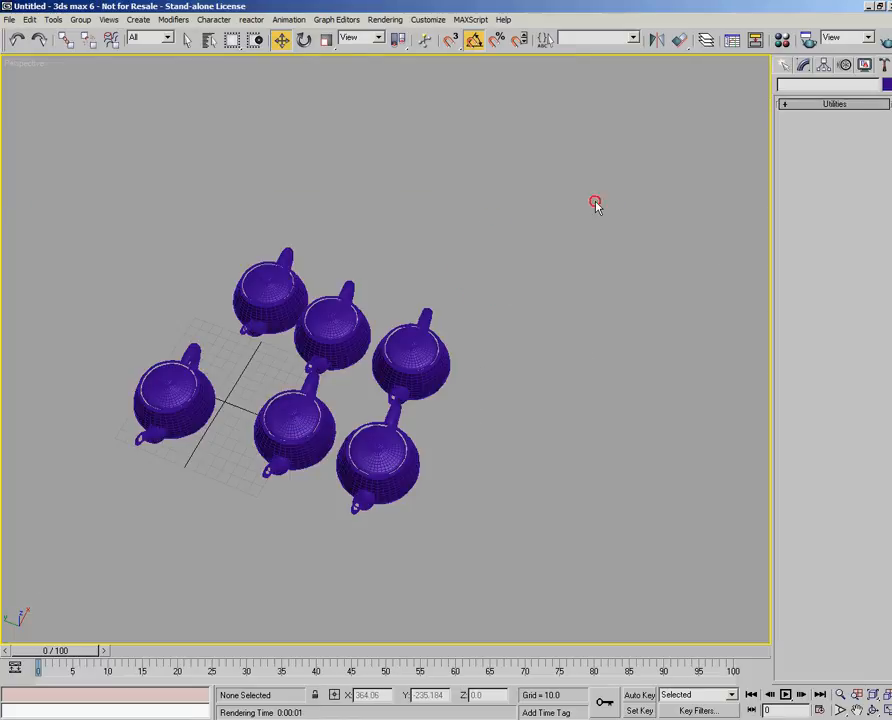
- Redisplay the last rendering of the teapots and close its window
left_click(388, 19)
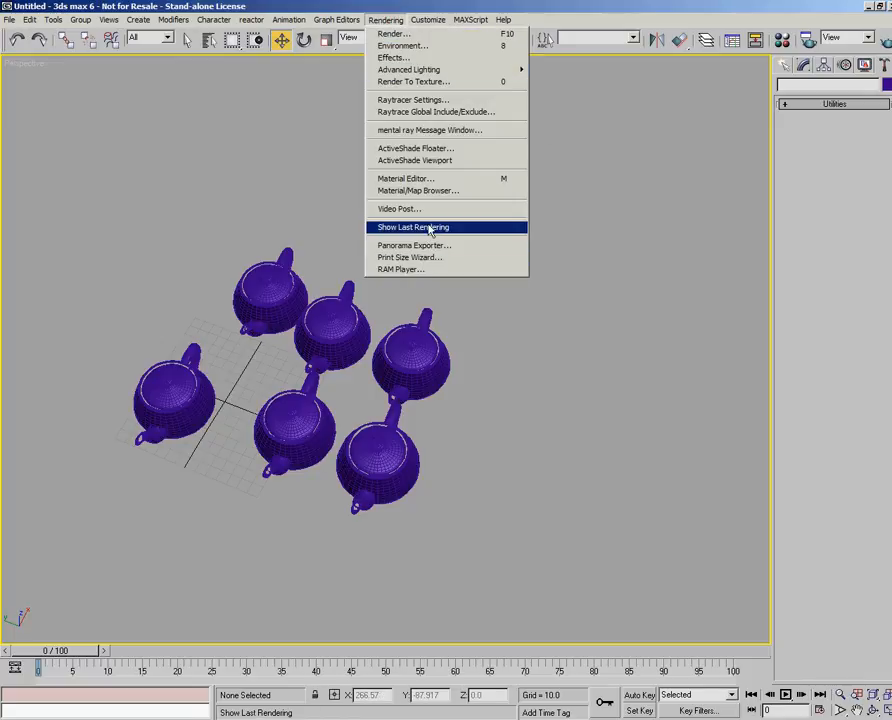
left_click(428, 229)
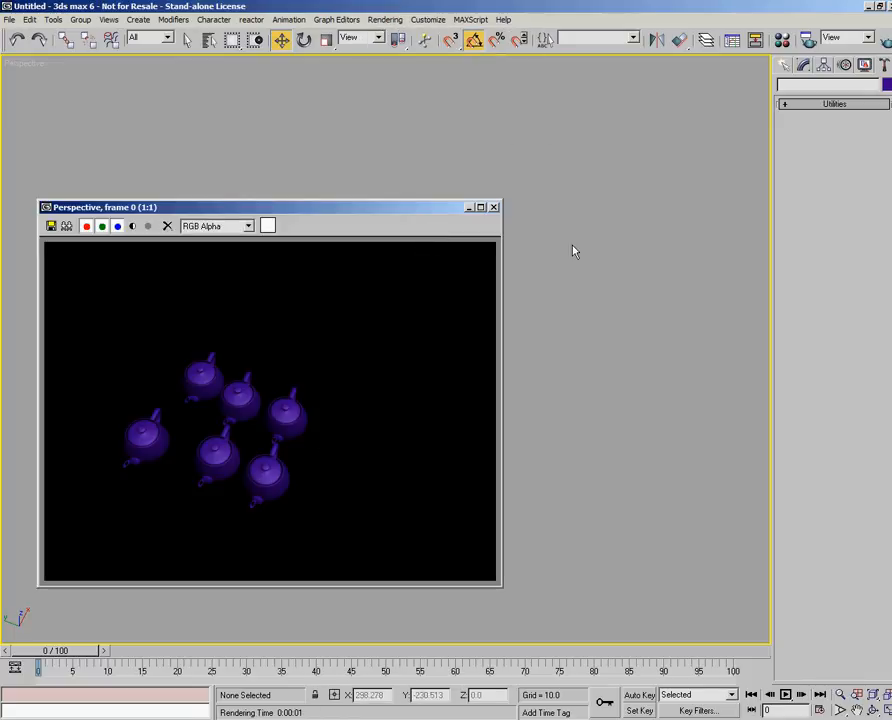
left_click(493, 206)
- View the paper size, DPI and rendering options in the Print Size Wizard and close it
left_click(399, 20)
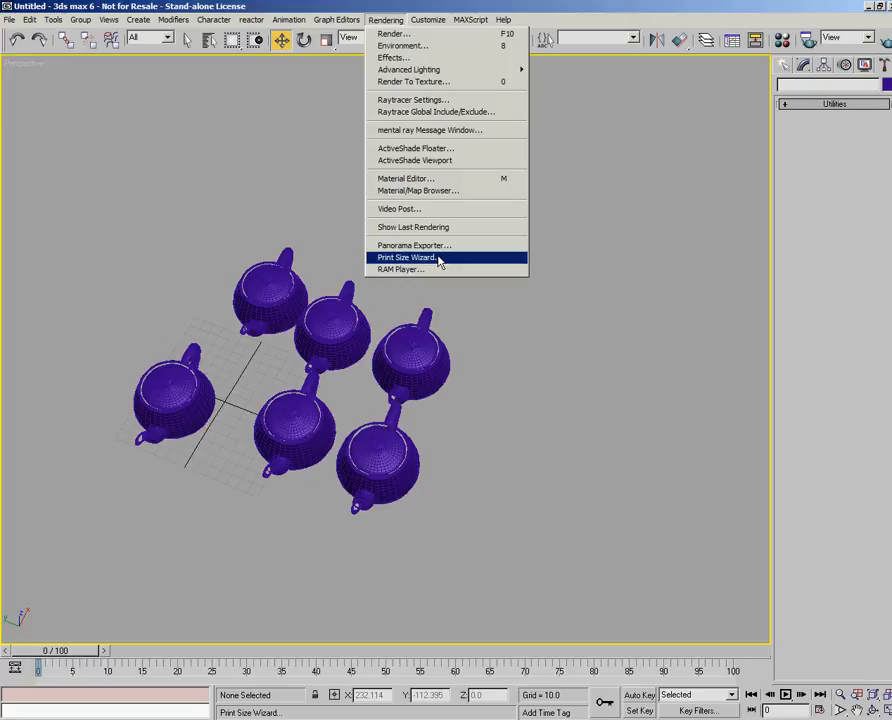
left_click(440, 262)
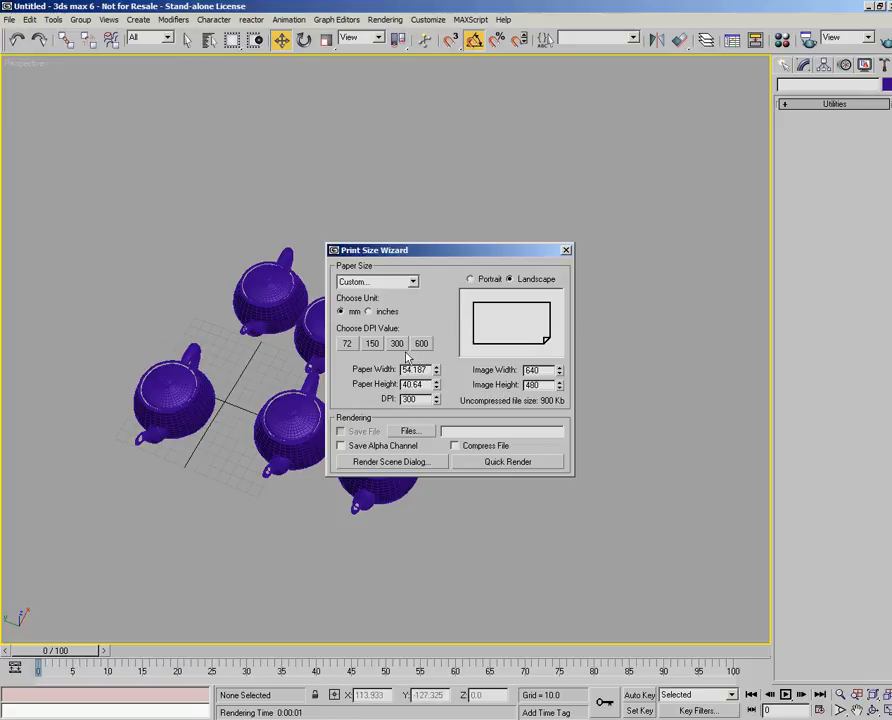
left_click(566, 250)
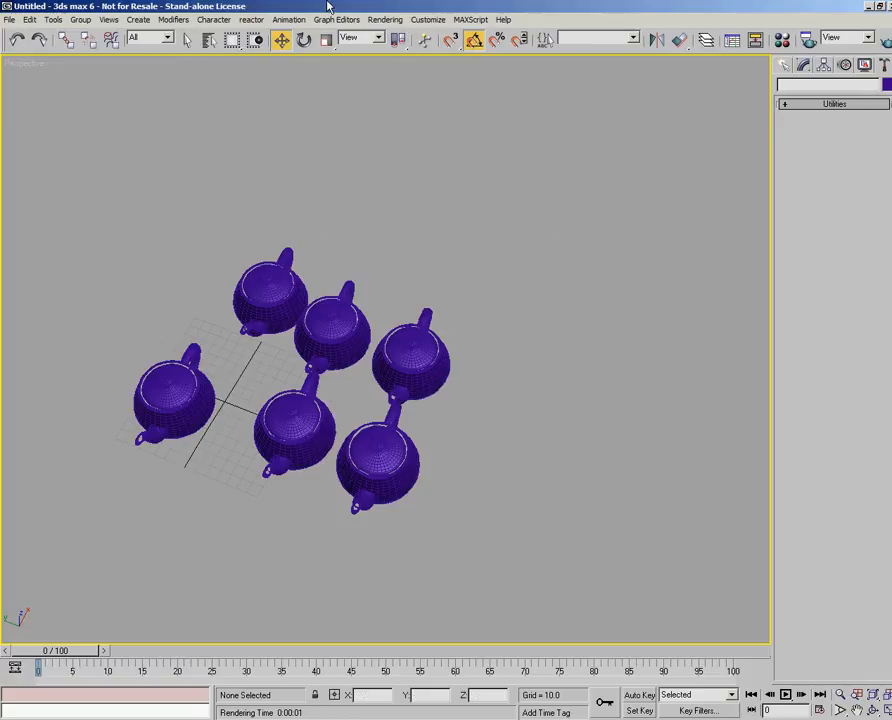
- Open the RAM Player, reposition its window to view the Channel A and Channel B controls, and close it
left_click(388, 19)
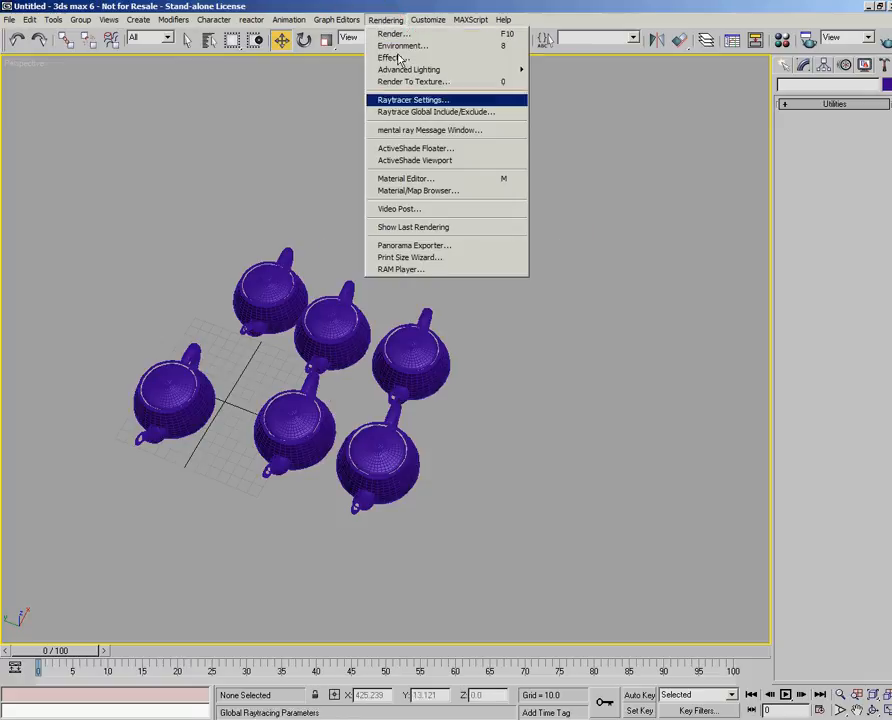
left_click(400, 269)
left_click_drag(362, 230, 337, 216)
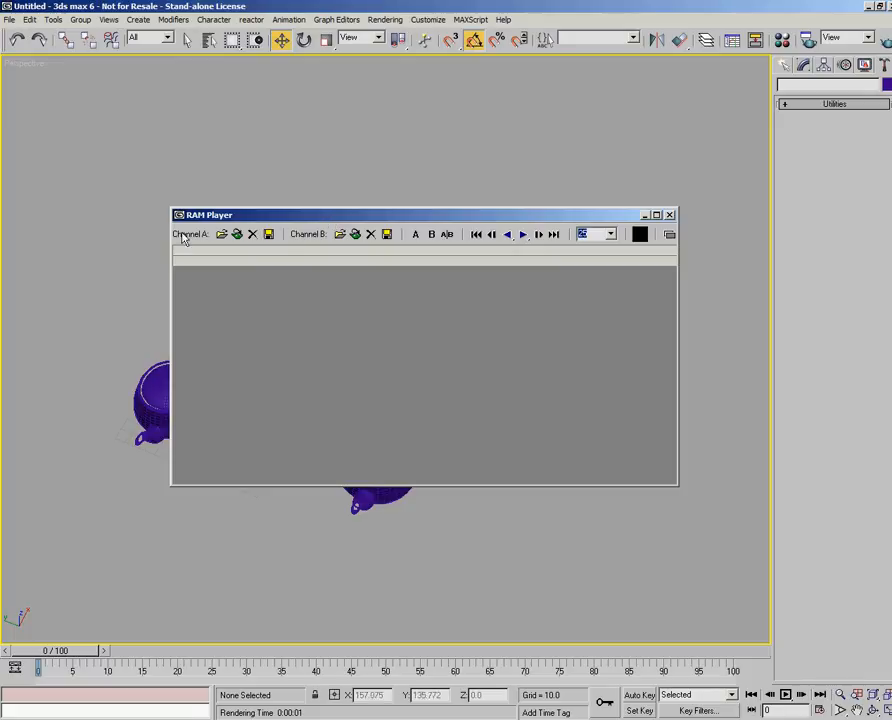
left_click(671, 215)
- Open Customize User Interface and view its Keyboard, Toolbars, Quads, Menus and Colors pages, comparing the Quads page with the viewport's quad menu
left_click(424, 21)
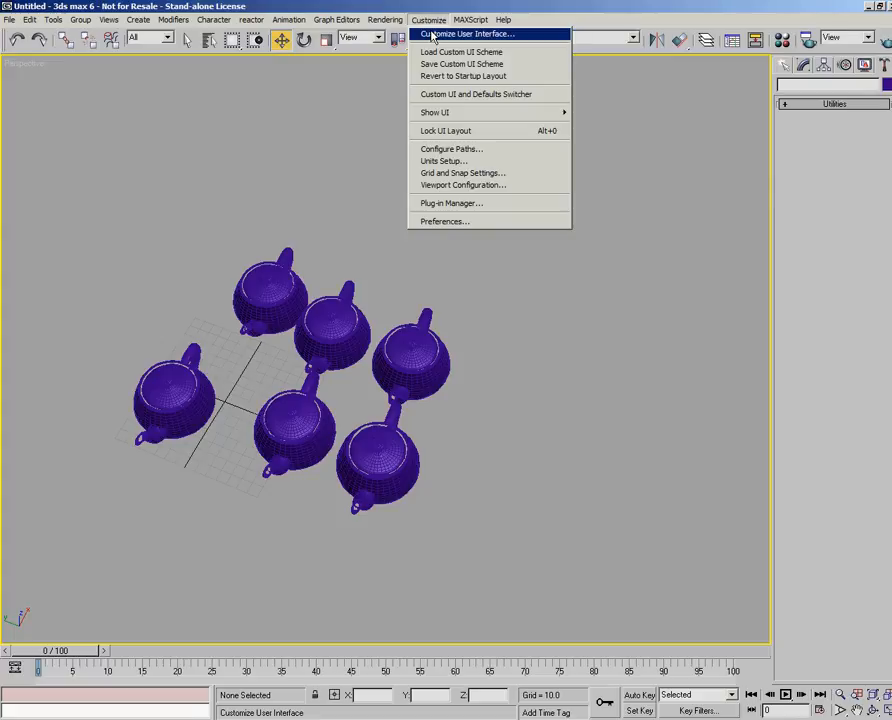
left_click(433, 35)
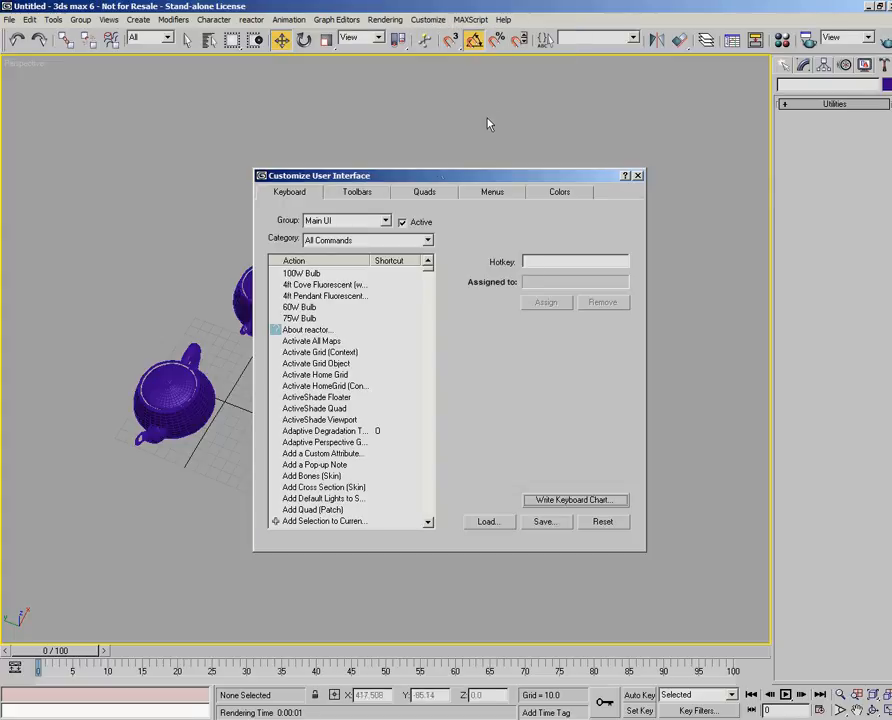
left_click_drag(440, 181, 495, 216)
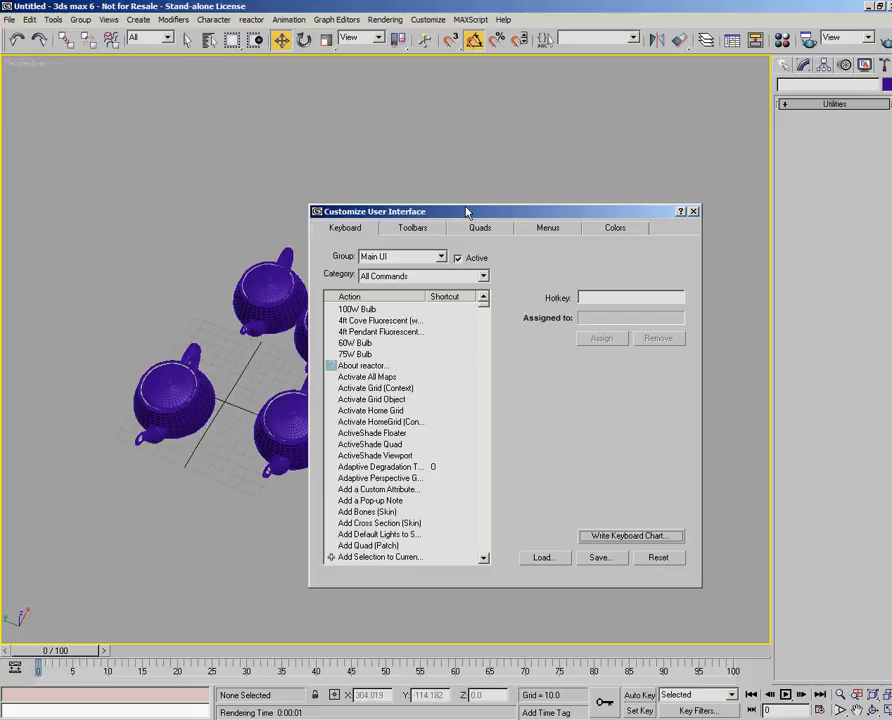
left_click(349, 229)
left_click(414, 230)
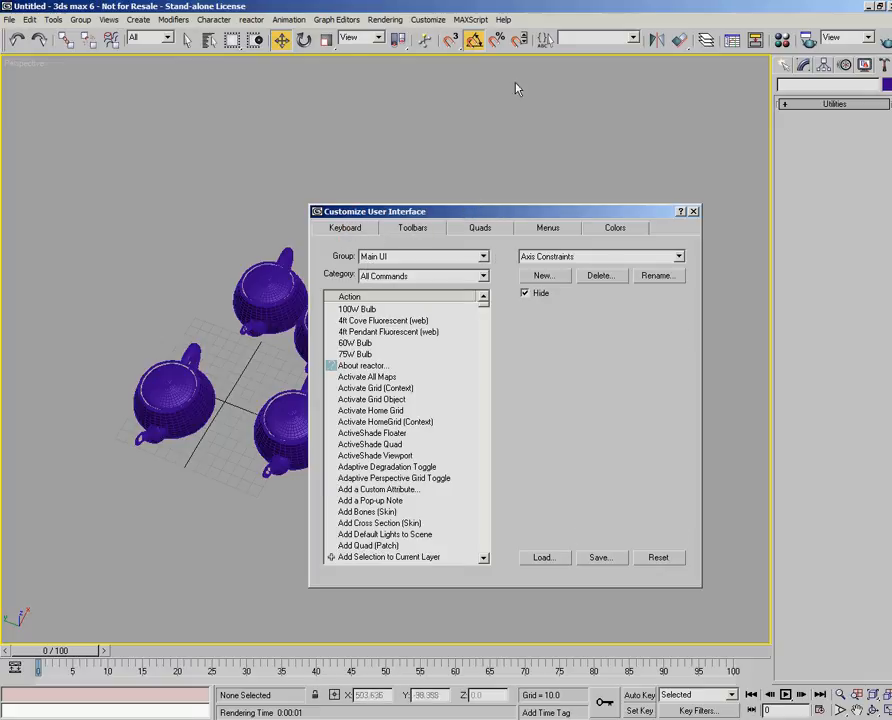
left_click(479, 228)
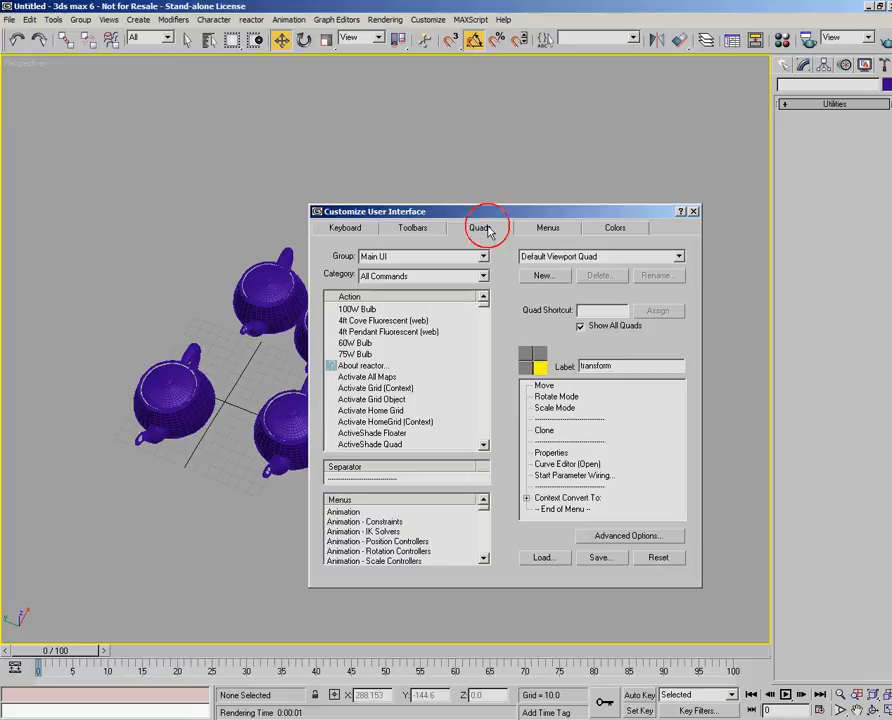
right_click(270, 218)
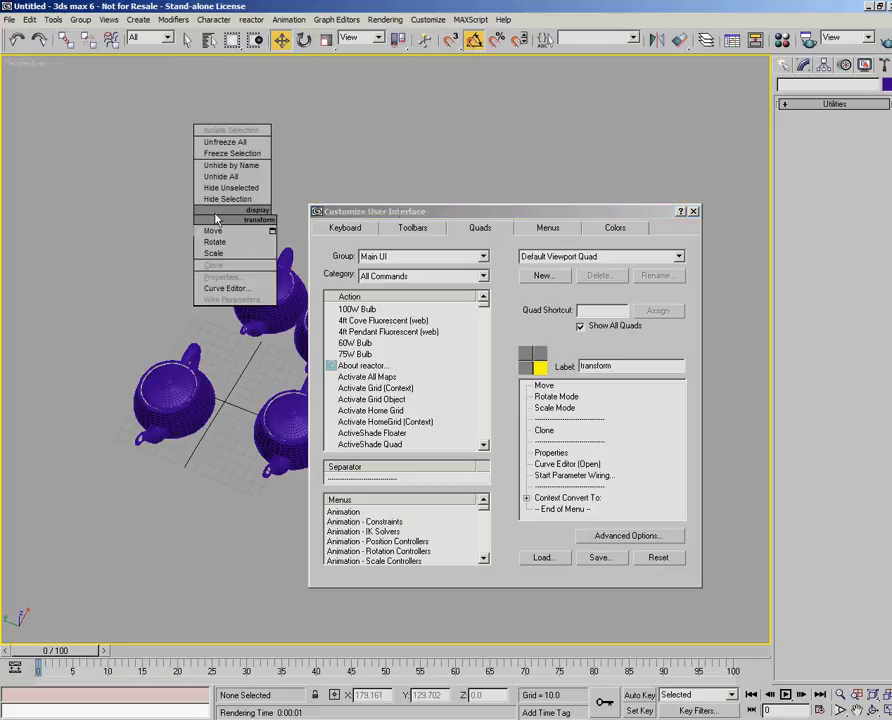
left_click(546, 229)
left_click(547, 229)
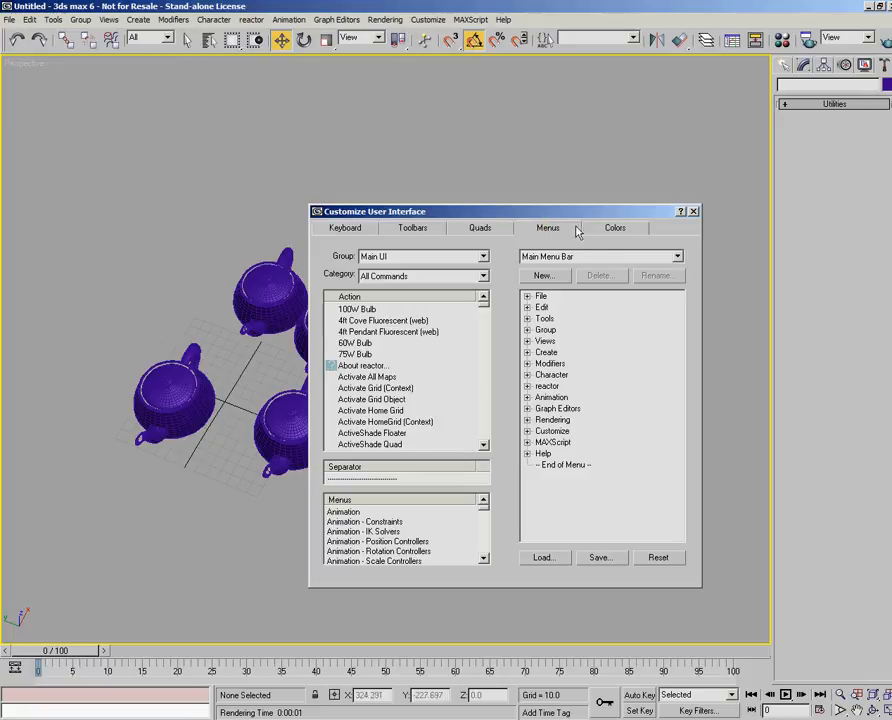
left_click(622, 228)
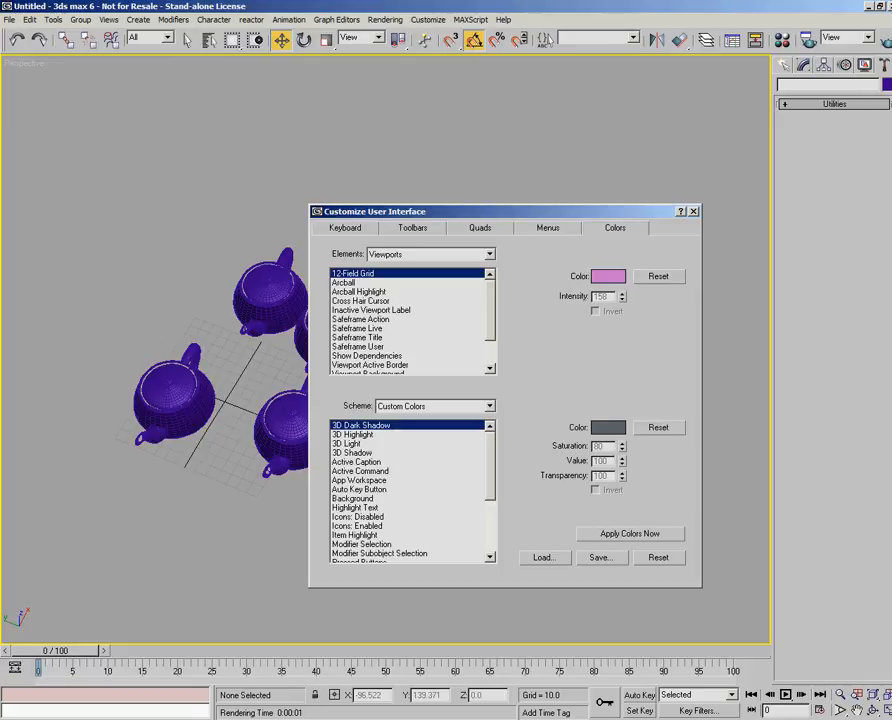
- Assign the hotkey Ctrl+H to the Hide Selection action in the Main UI group's keyboard shortcuts
left_click(347, 229)
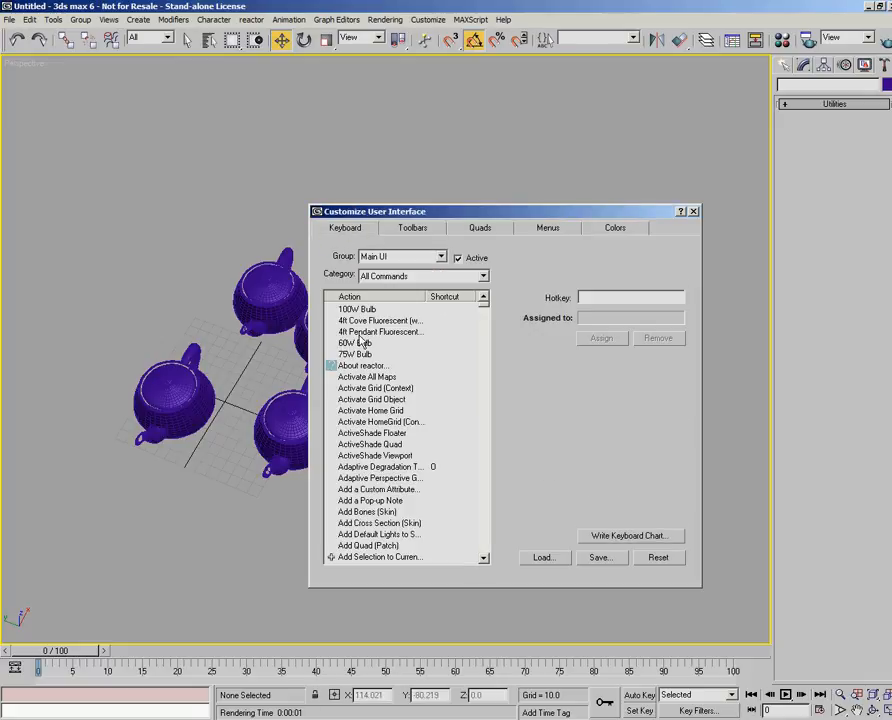
left_click(395, 421)
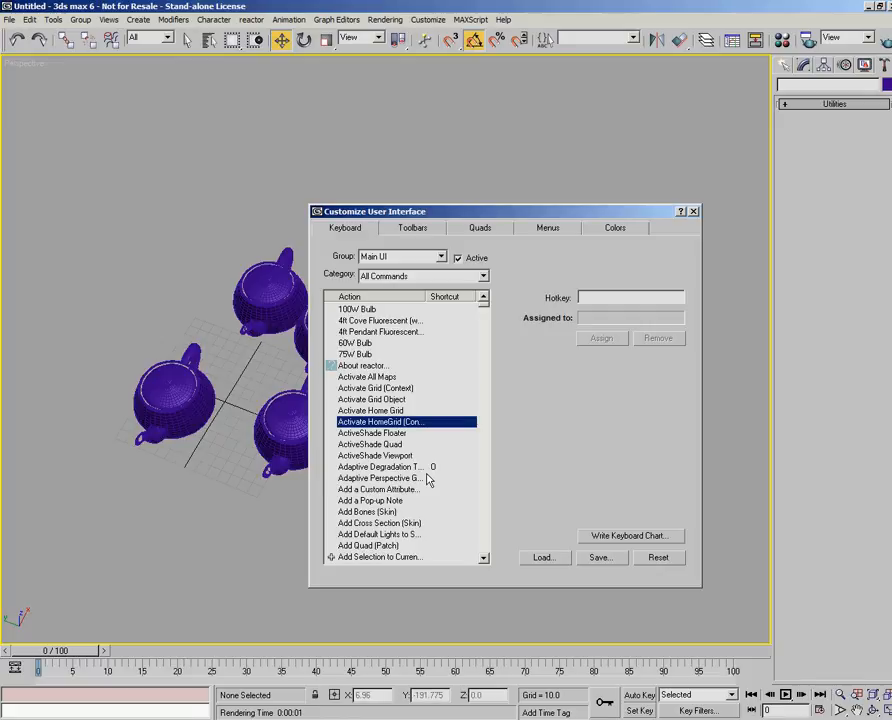
left_click(375, 455)
key("h")
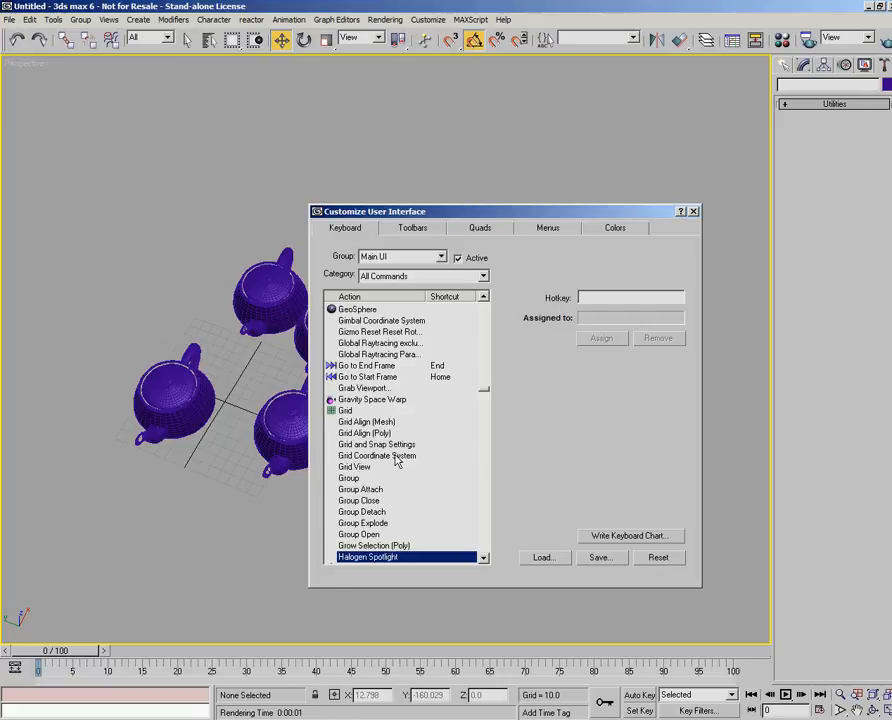
left_click(484, 557)
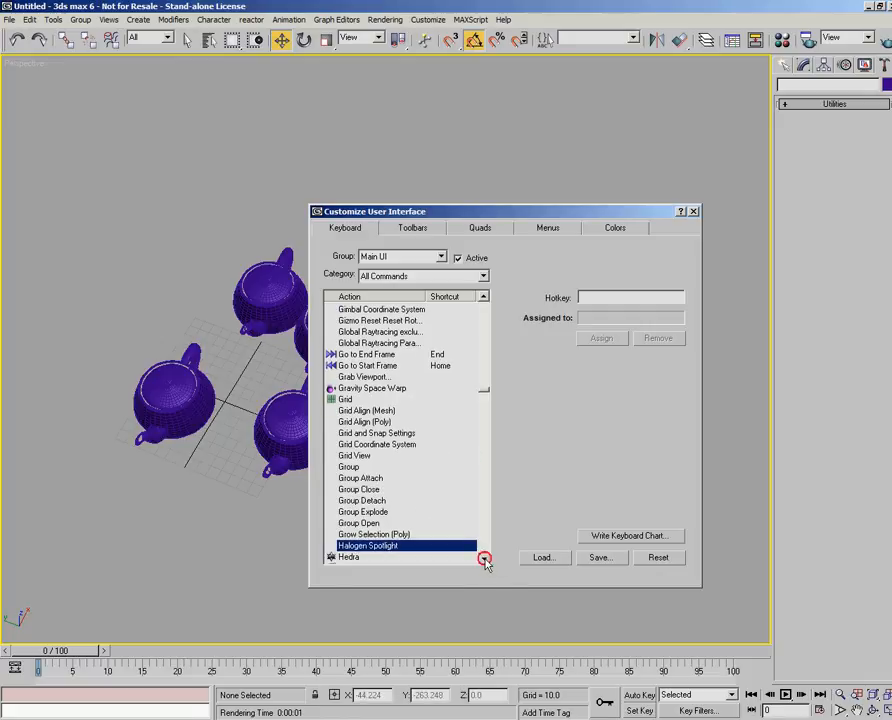
left_click(484, 559)
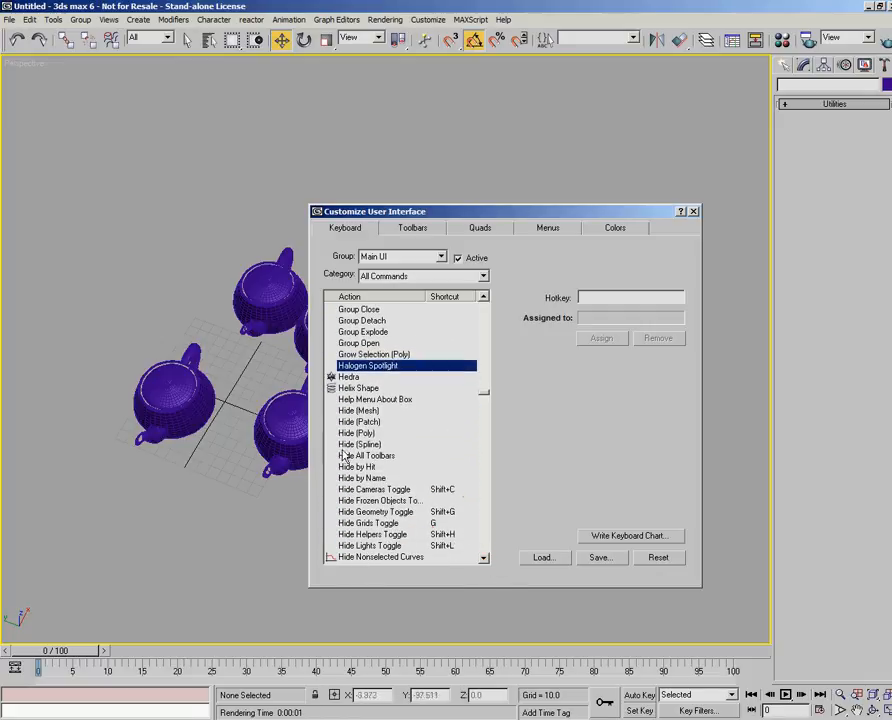
left_click(484, 557)
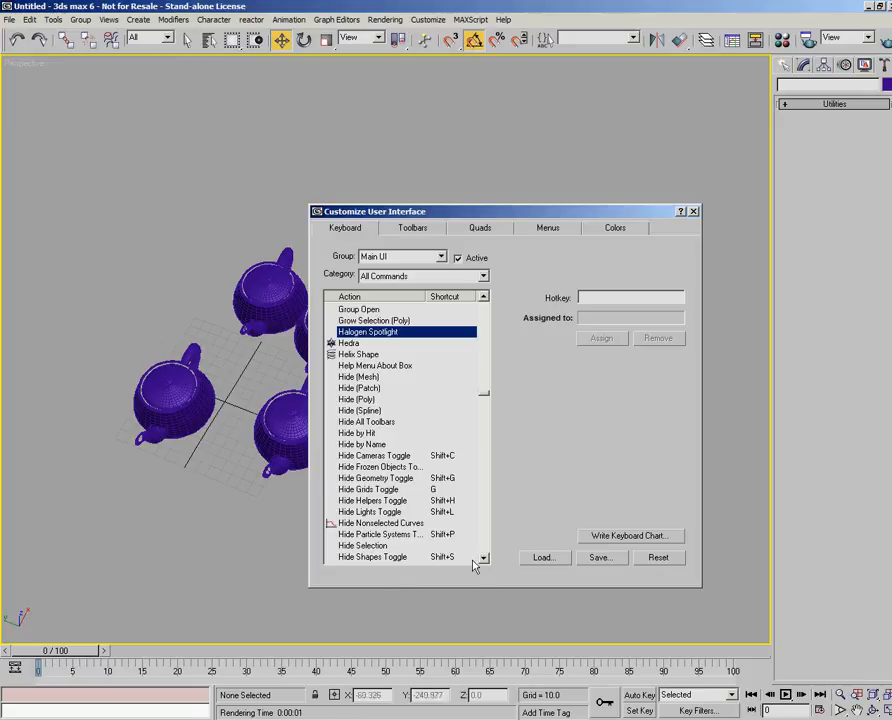
left_click(362, 546)
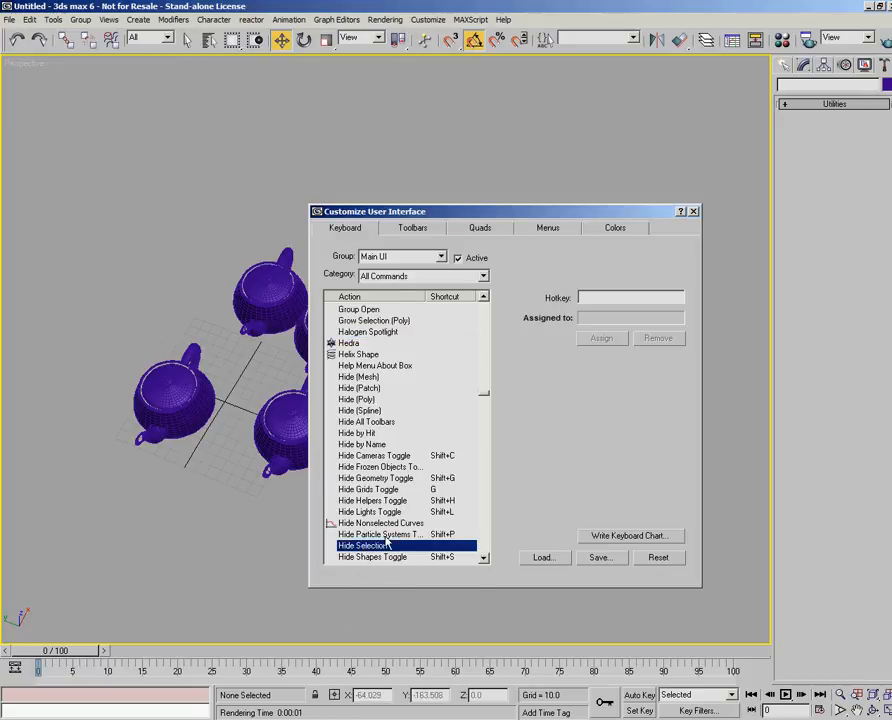
left_click(606, 363)
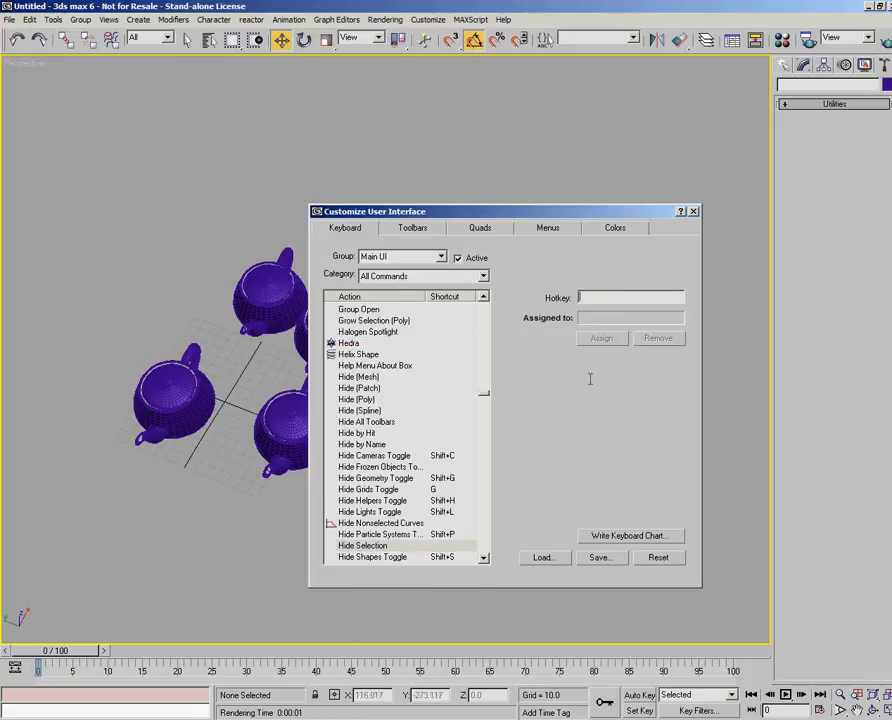
key("ctrl")
key("ctrl+h")
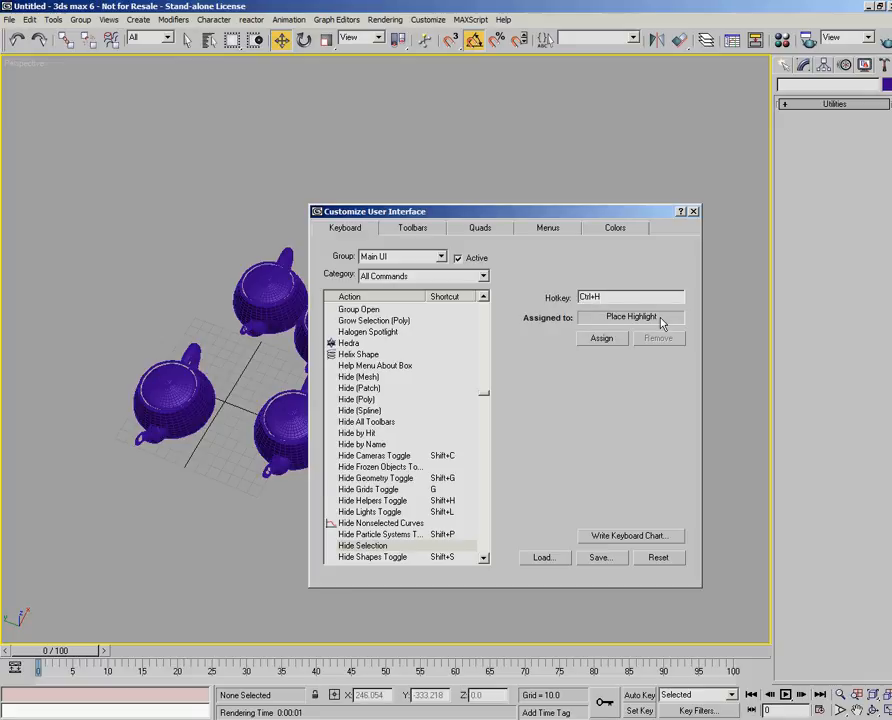
left_click(603, 339)
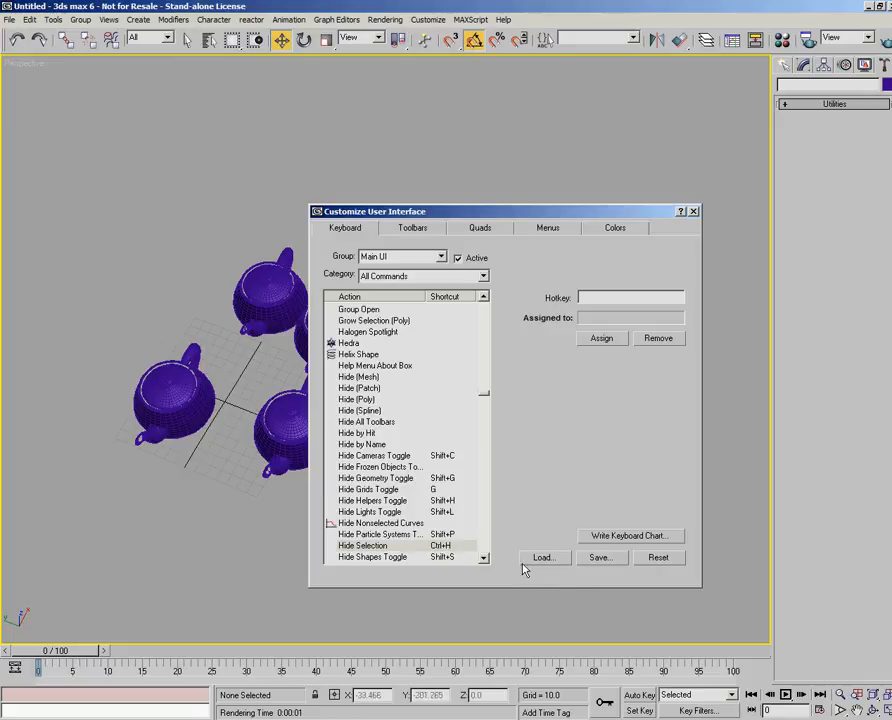
- Save the keyboard shortcuts in the UI folder as a .kbd file named with the author's first name followed by GUI
left_click(599, 557)
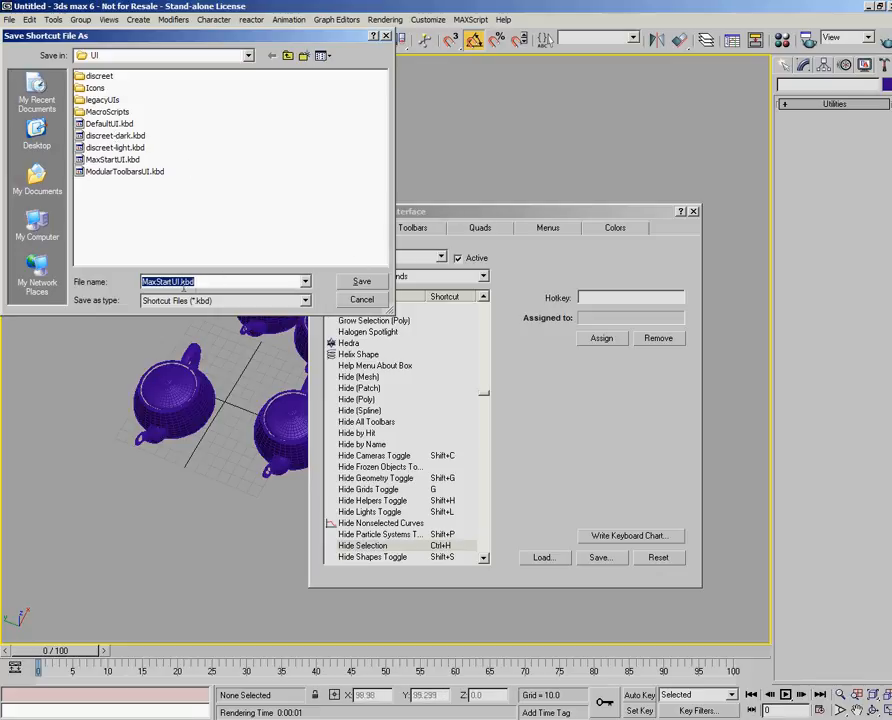
double_click(180, 281)
type("ChrisGUI")
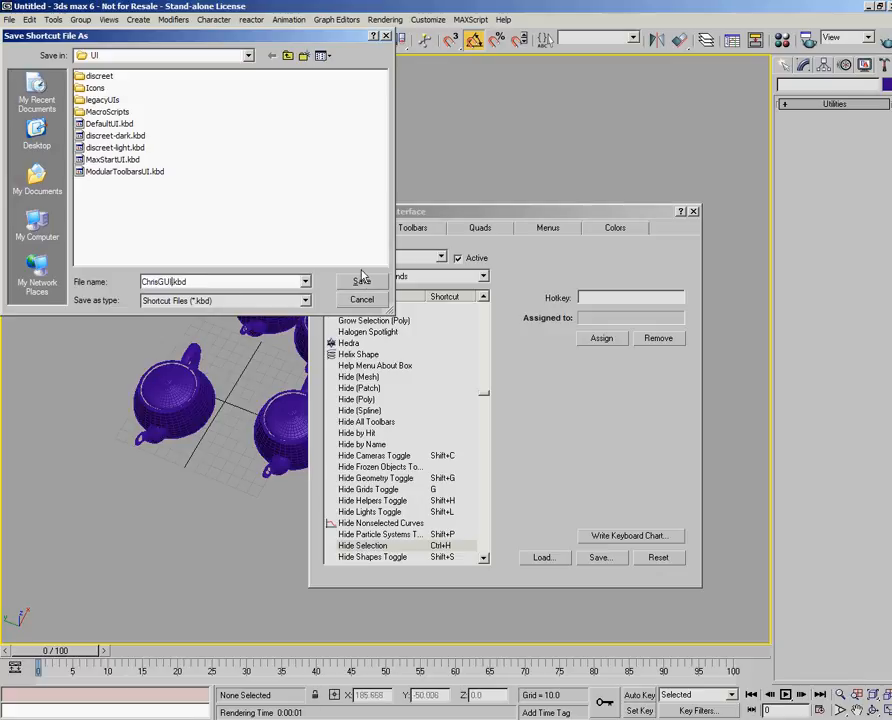
key("Return")
- Create a new toolbar named with the author's first name and "toolbar", and dock it along the viewport's left edge
left_click(413, 228)
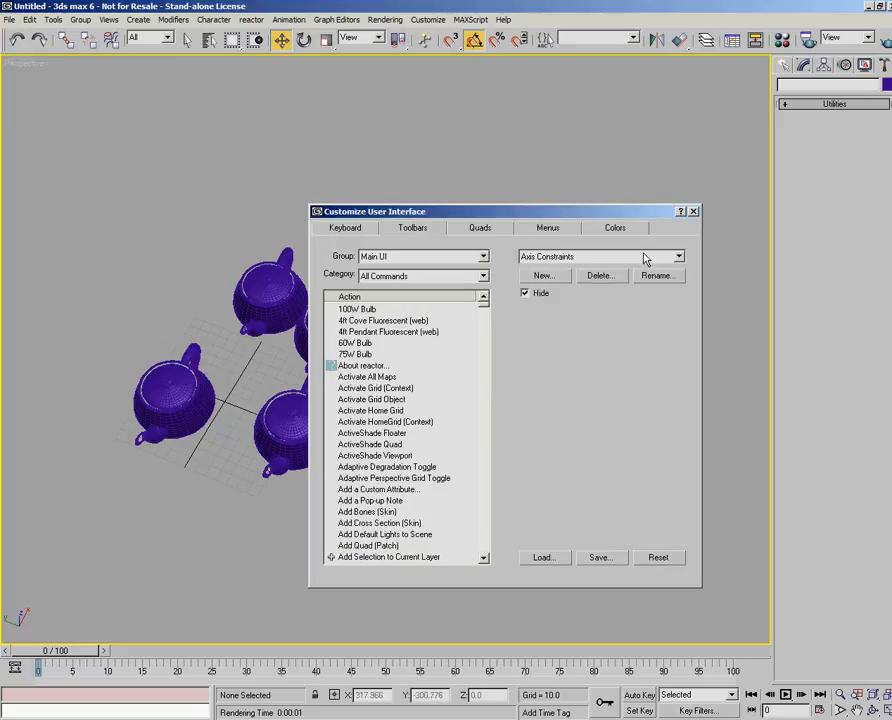
left_click(541, 276)
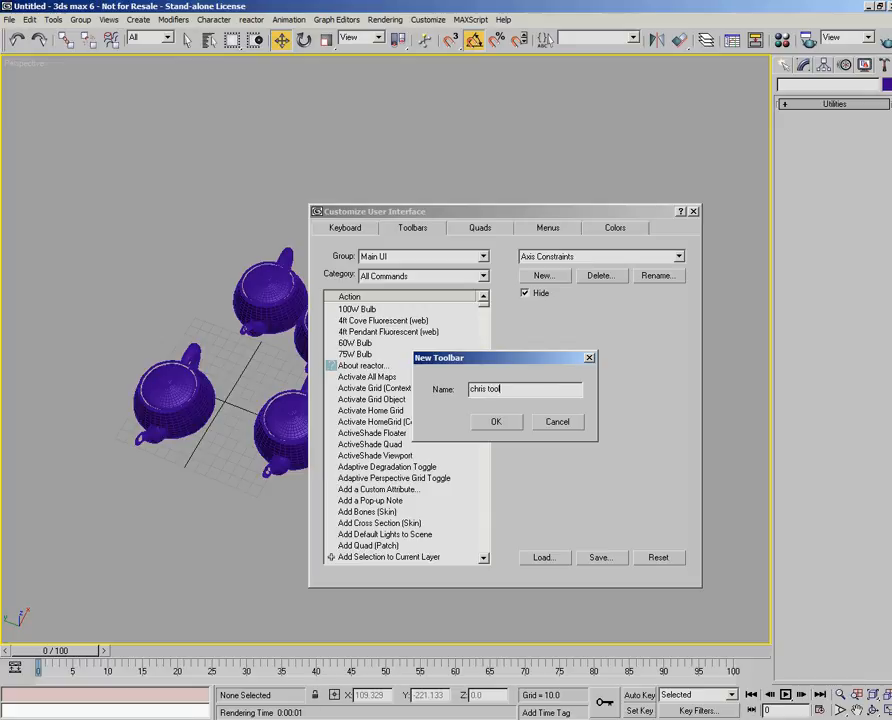
left_click(497, 423)
left_click_drag(256, 385, 13, 161)
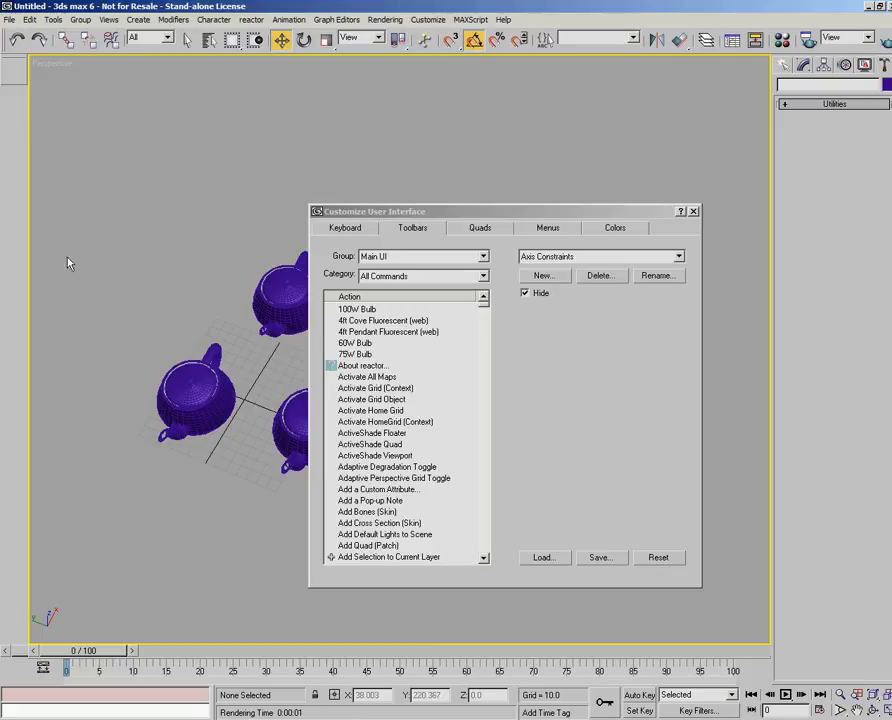
- View the quad menu and main menu bar customization pages and close Customize User Interface
left_click(480, 229)
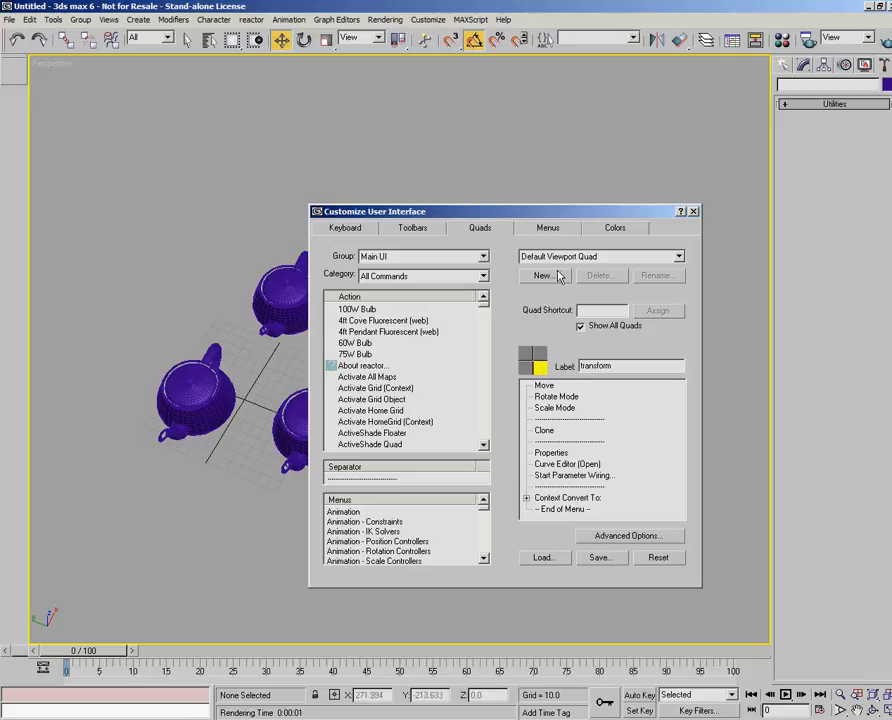
left_click(540, 229)
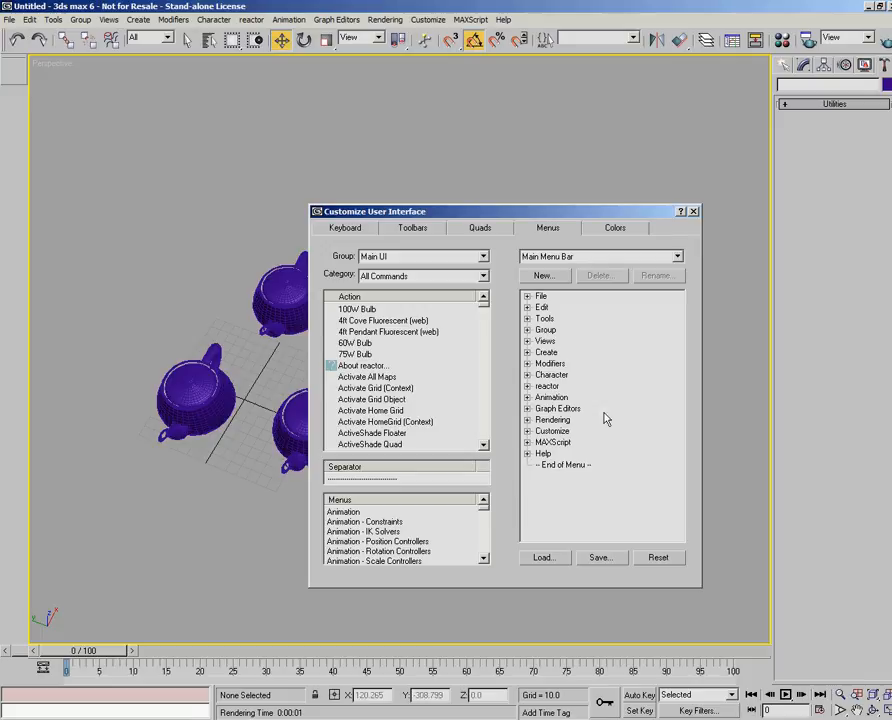
left_click(693, 211)
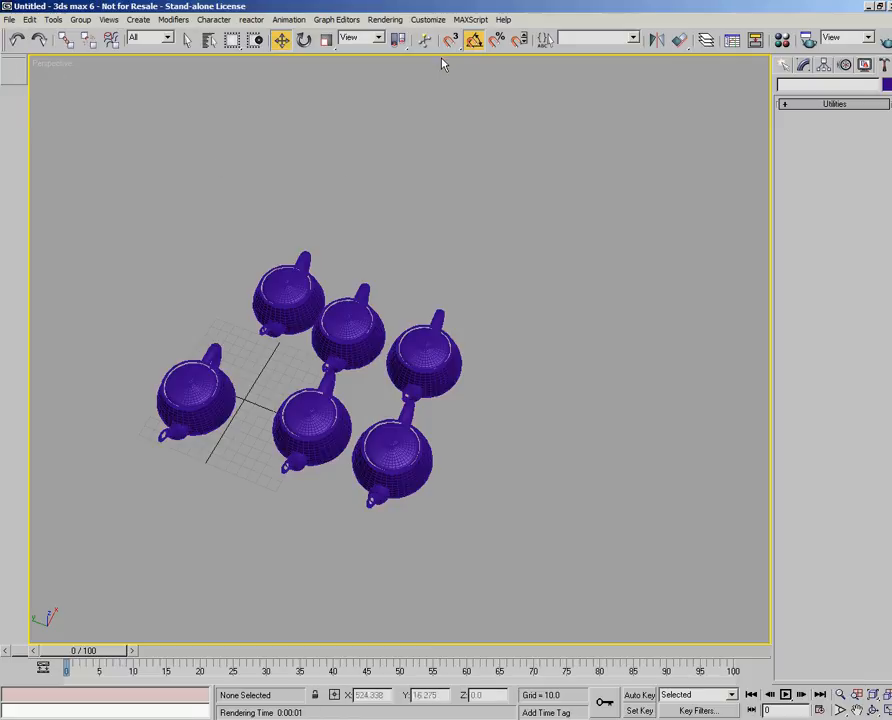
- View the tool option settings and UI schemes in the Custom UI and Defaults Switcher and cancel it
left_click(430, 20)
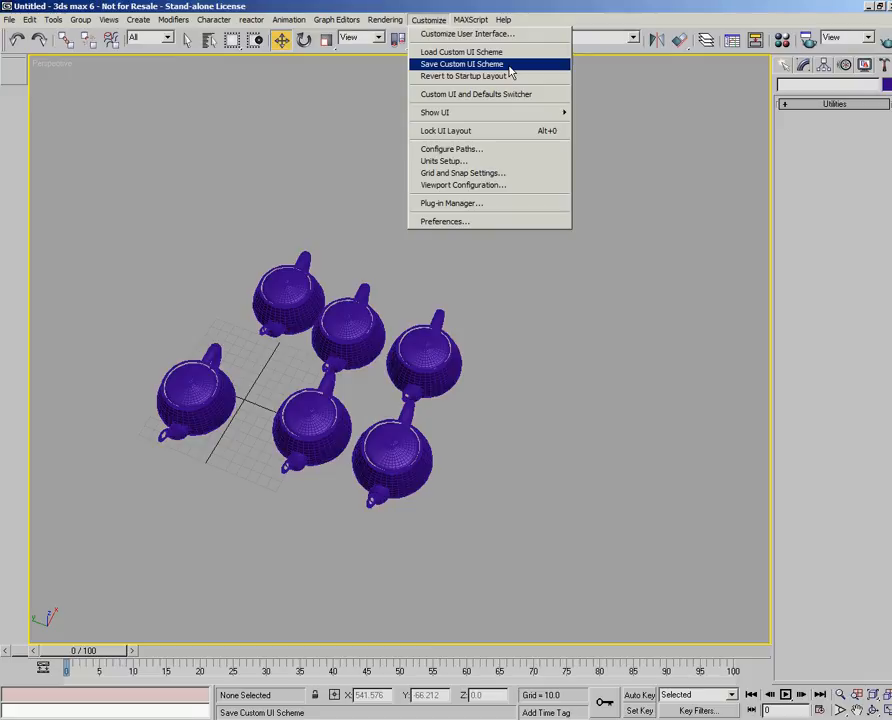
left_click(460, 95)
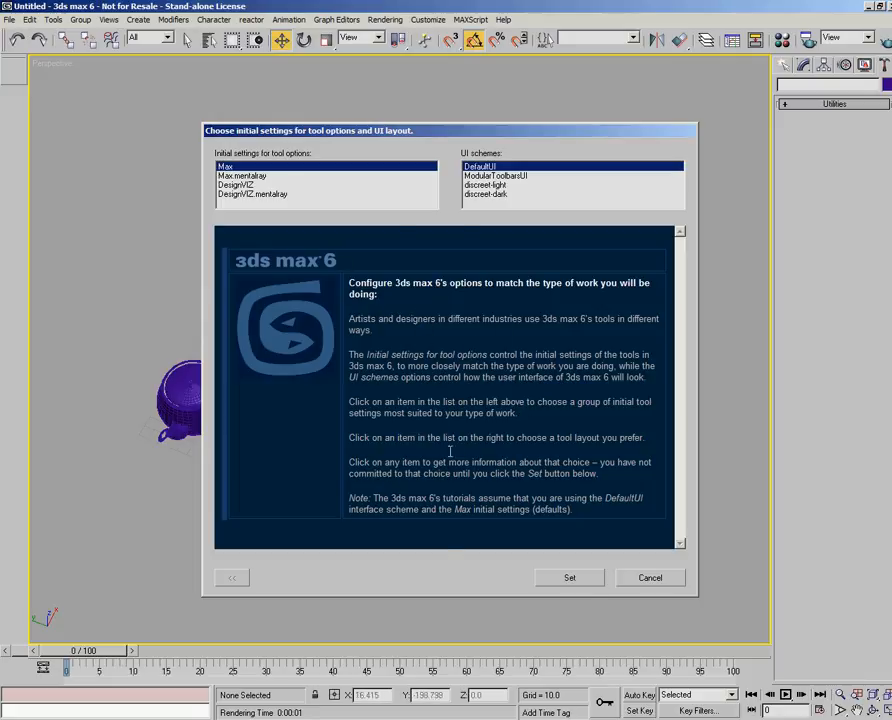
left_click(643, 580)
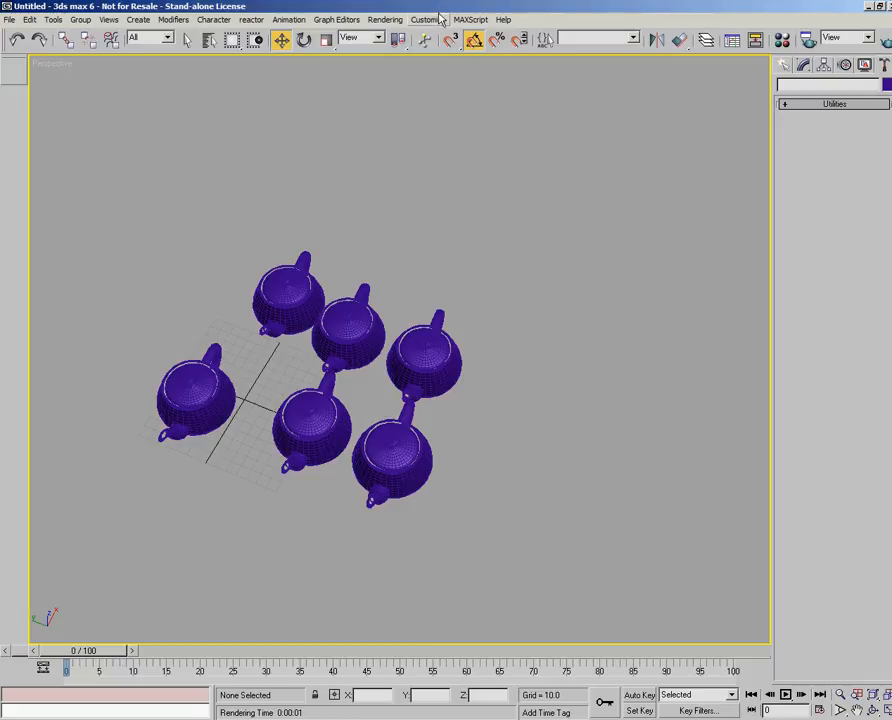
- Show all the floating toolbars
left_click(440, 19)
mouse_move(438, 118)
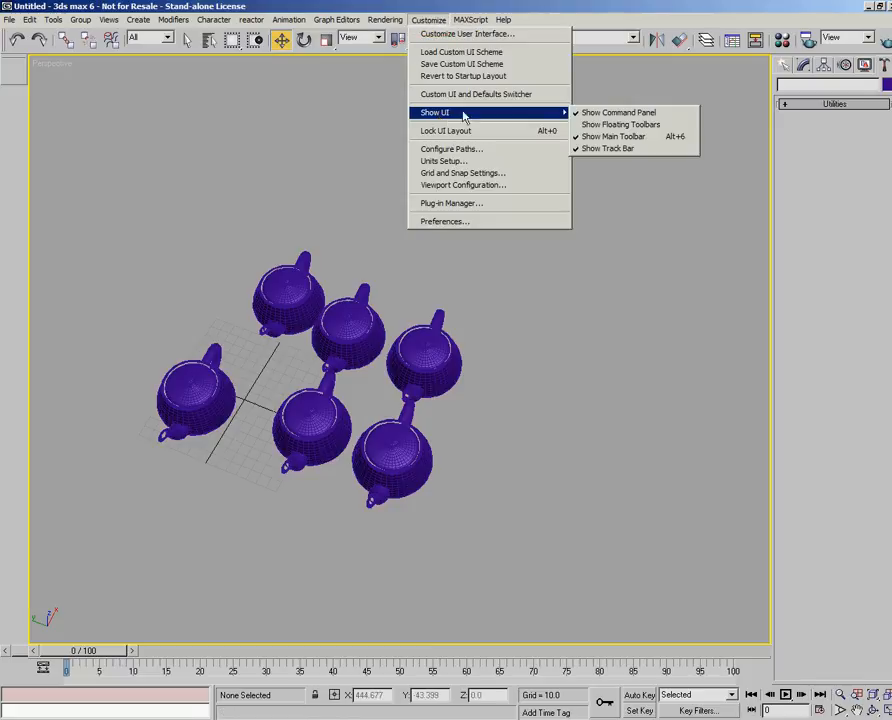
left_click(614, 125)
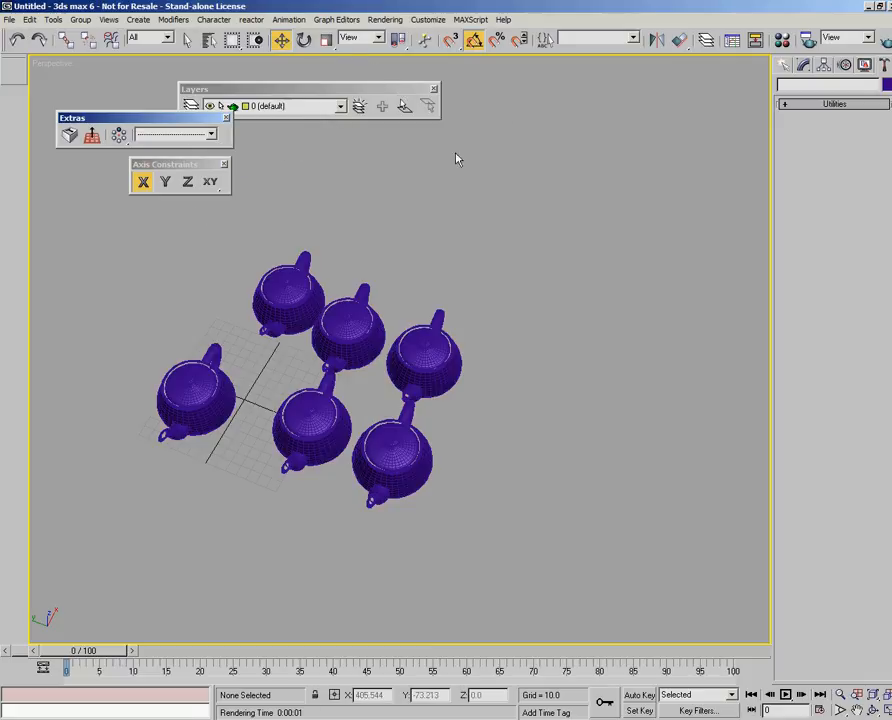
- Hide the Axis Constraints, Layers and Extras toolbars one after another
right_click(606, 60)
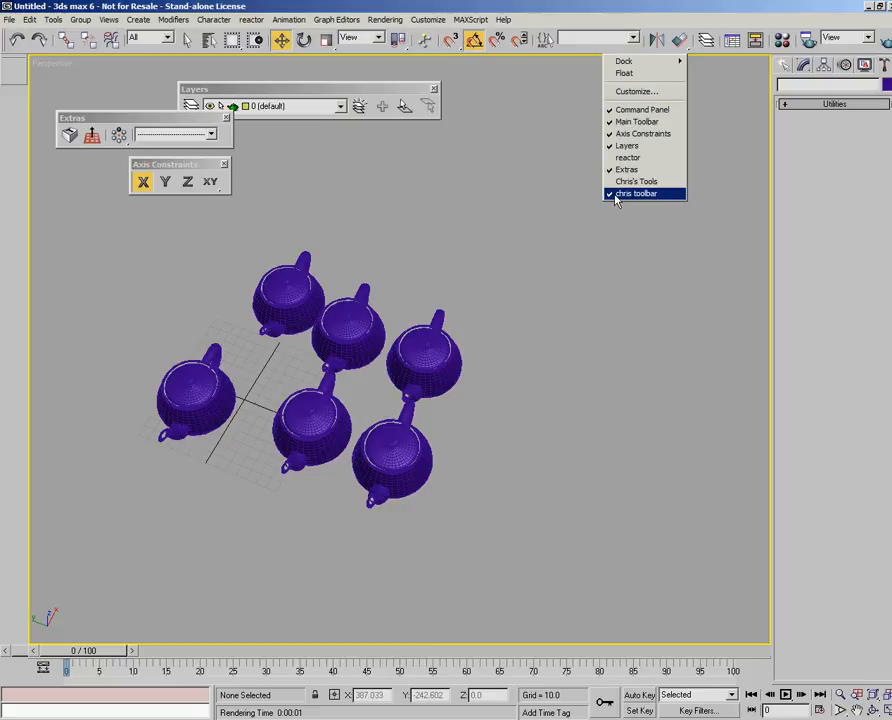
left_click(645, 134)
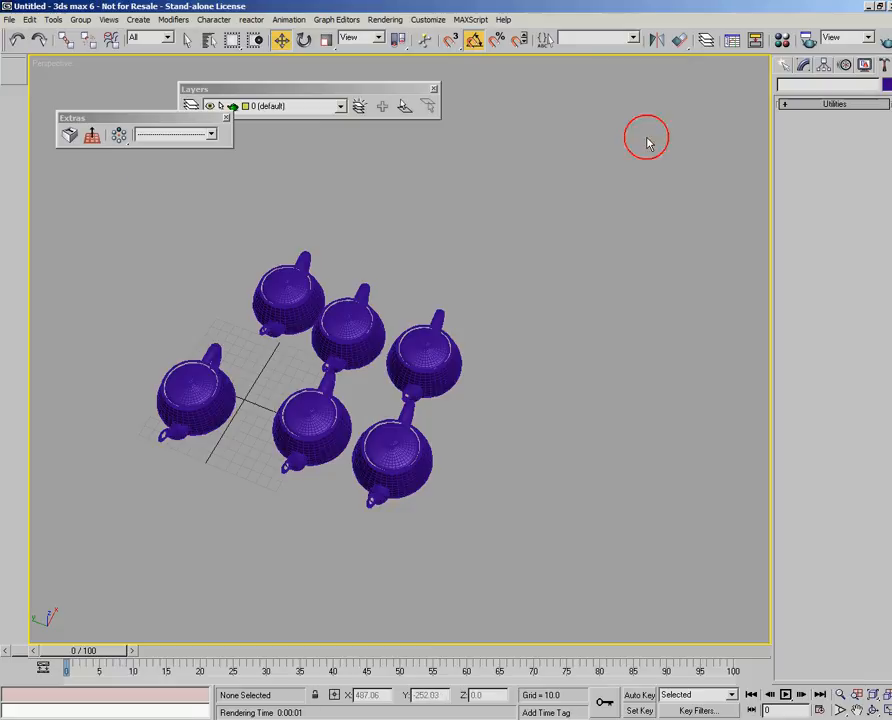
right_click(570, 58)
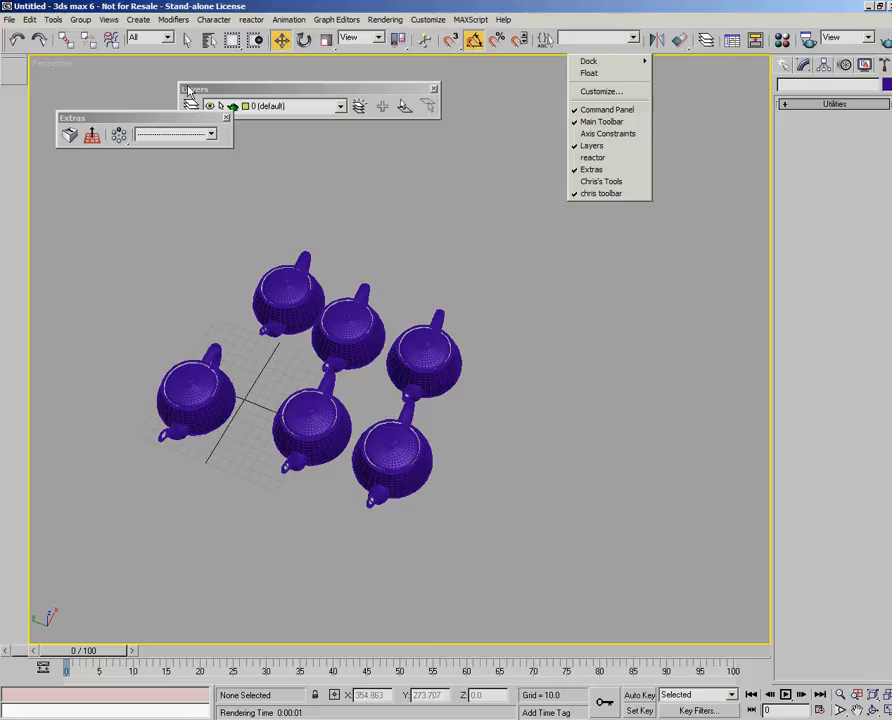
left_click(610, 146)
right_click(578, 56)
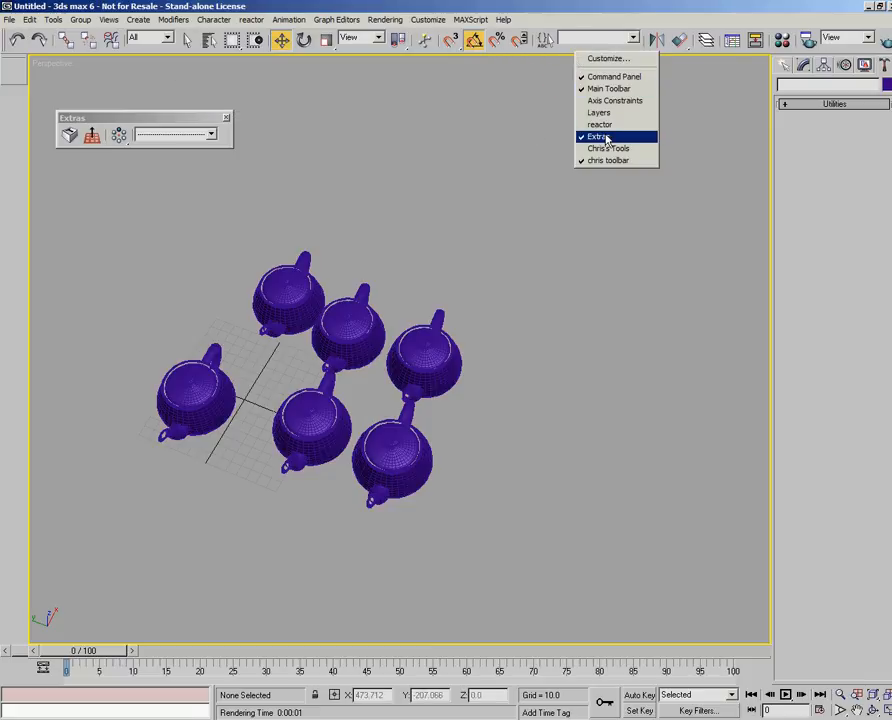
left_click(590, 168)
- Toggle the docked custom toolbar off, on and off again, leaving it hidden
right_click(580, 46)
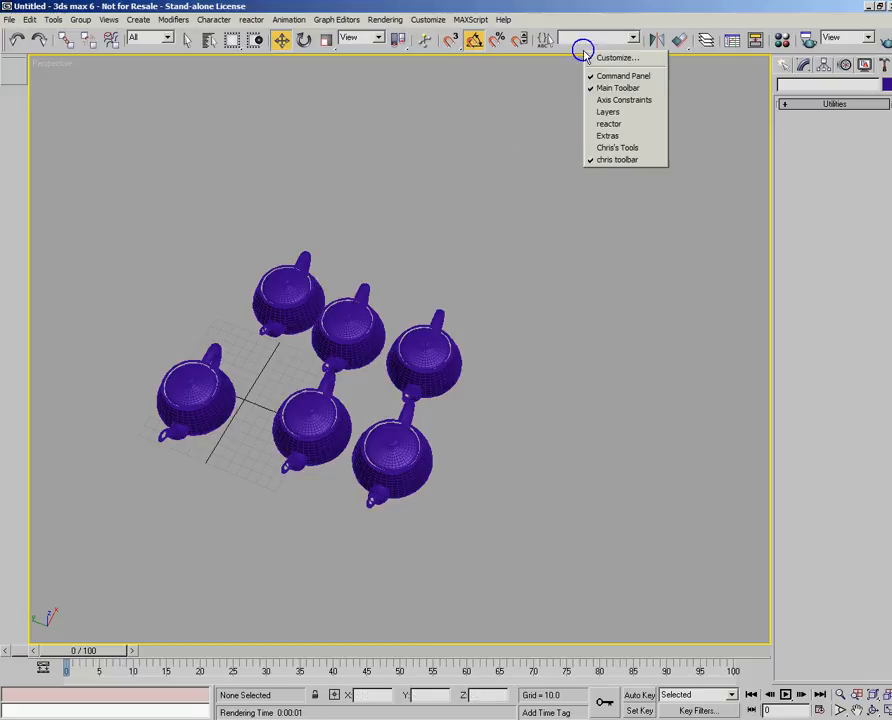
left_click(629, 163)
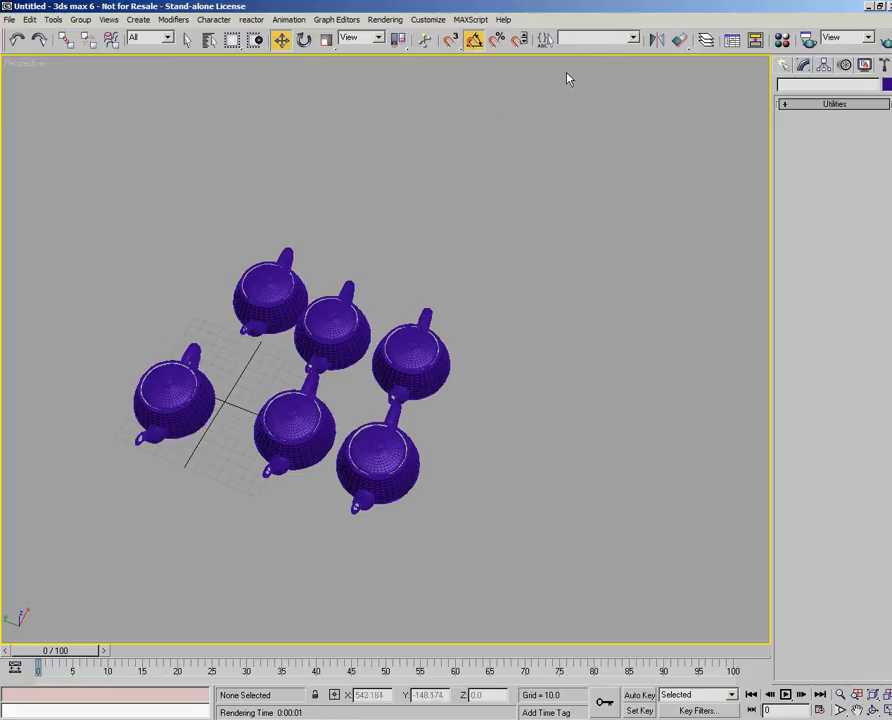
right_click(598, 54)
left_click(645, 162)
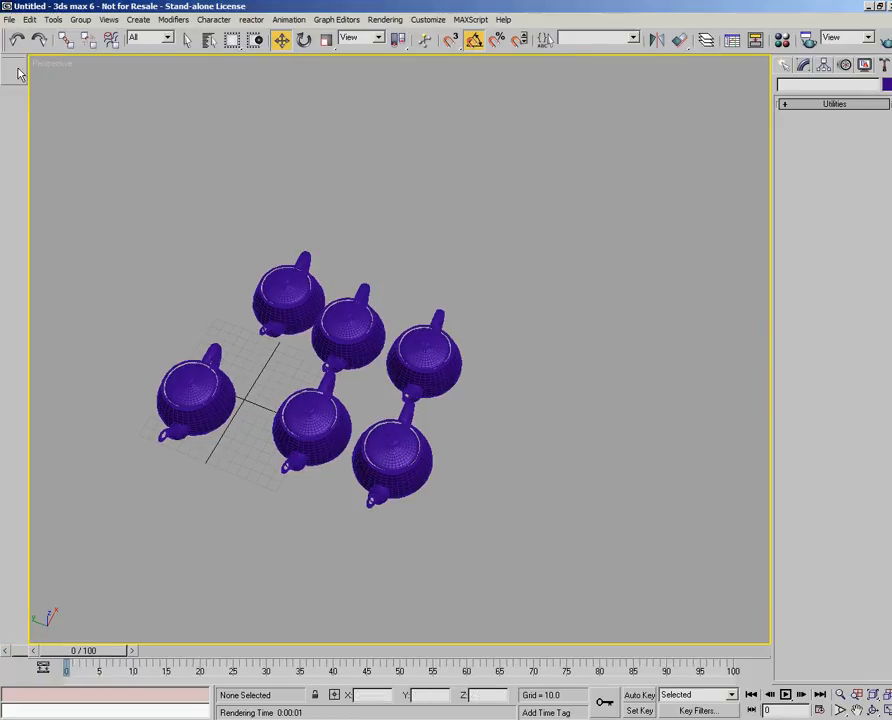
right_click(604, 56)
left_click(636, 160)
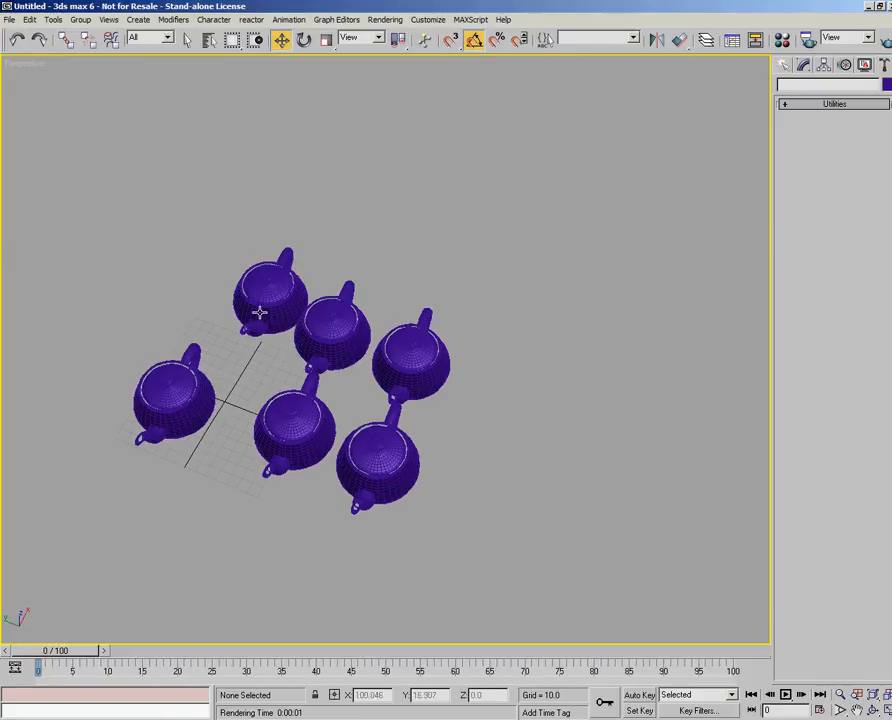
- Open Configure Paths and examine the general folder paths, including the Images and Previews entries
left_click(428, 19)
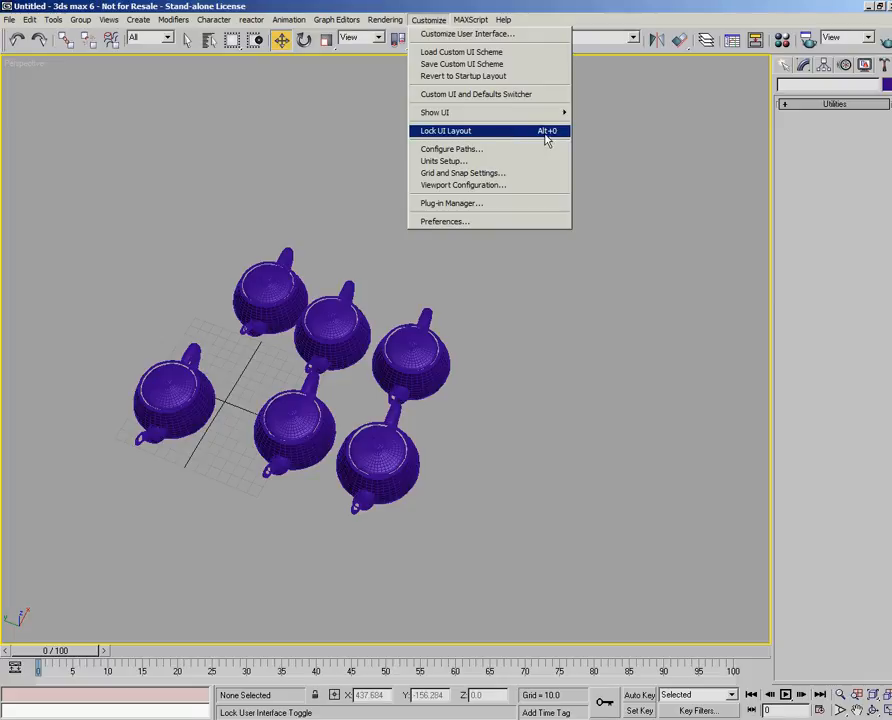
left_click(475, 149)
left_click_drag(392, 242, 364, 221)
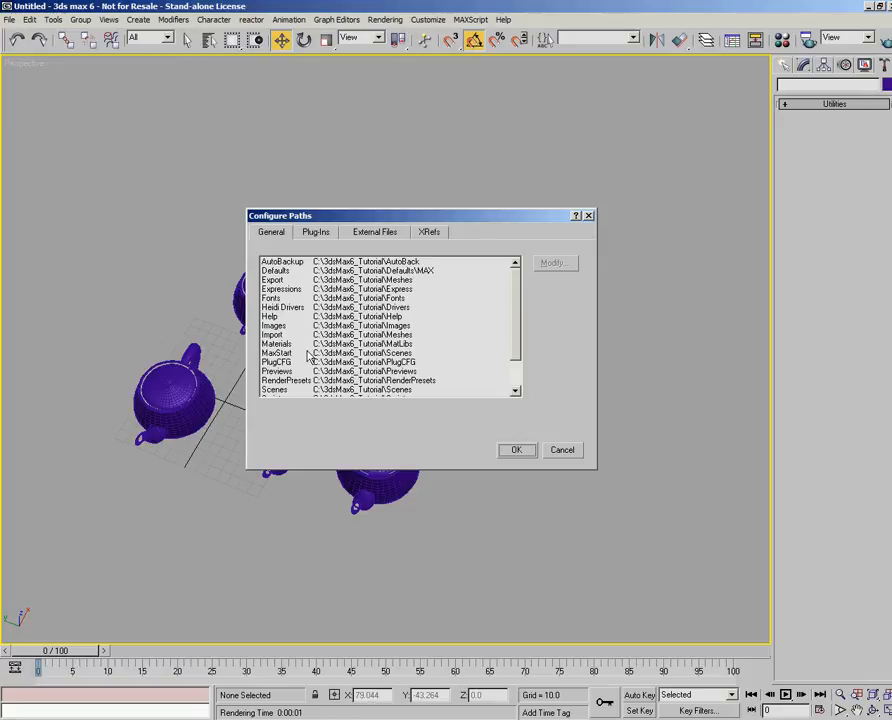
left_click(288, 325)
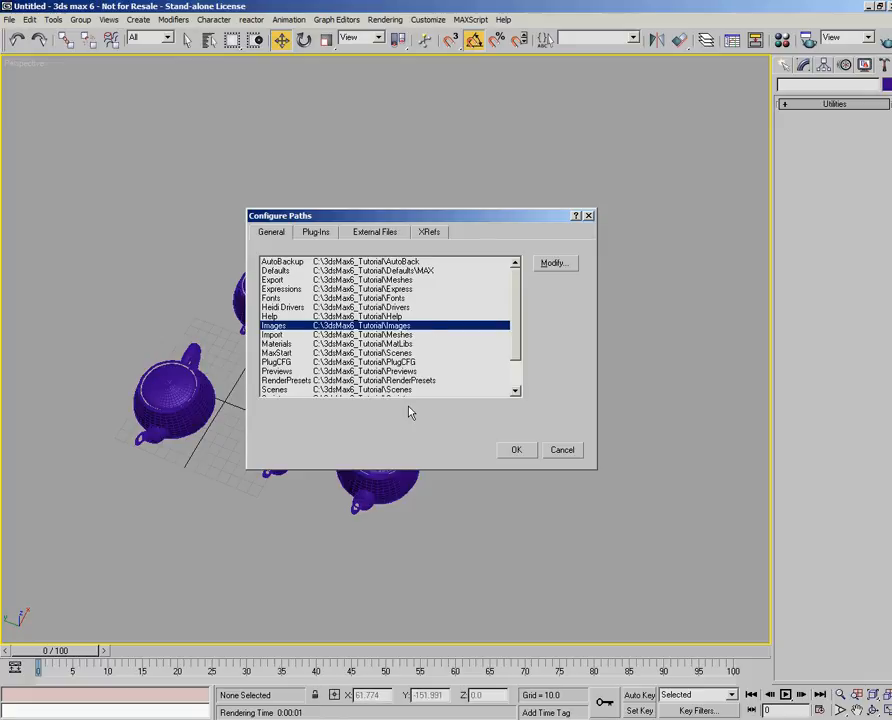
left_click(286, 371)
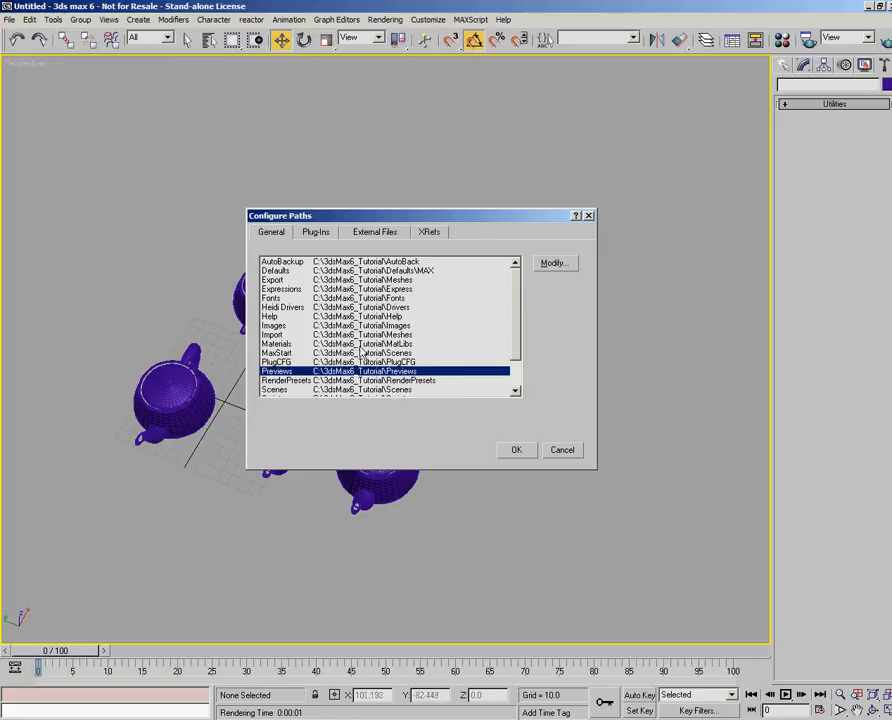
- Review the plug-in, external file and XRef paths in Configure Paths, and cancel the dialog
left_click(318, 233)
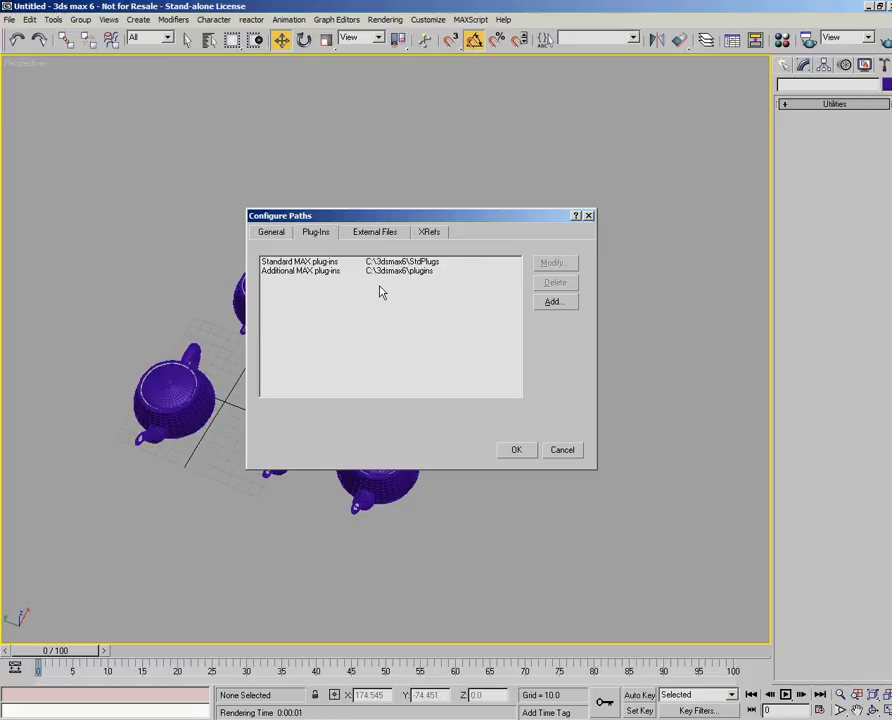
left_click(366, 235)
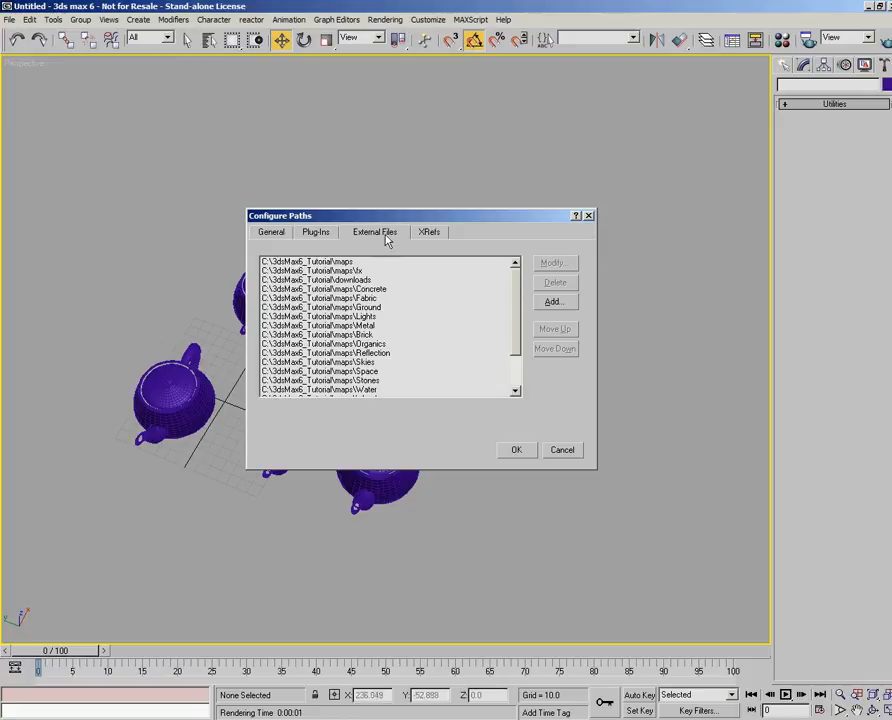
left_click(431, 233)
left_click(378, 234)
left_click(428, 234)
left_click(404, 236)
left_click(426, 238)
left_click(395, 234)
left_click(426, 232)
left_click(386, 232)
left_click(424, 232)
left_click(390, 234)
left_click(416, 234)
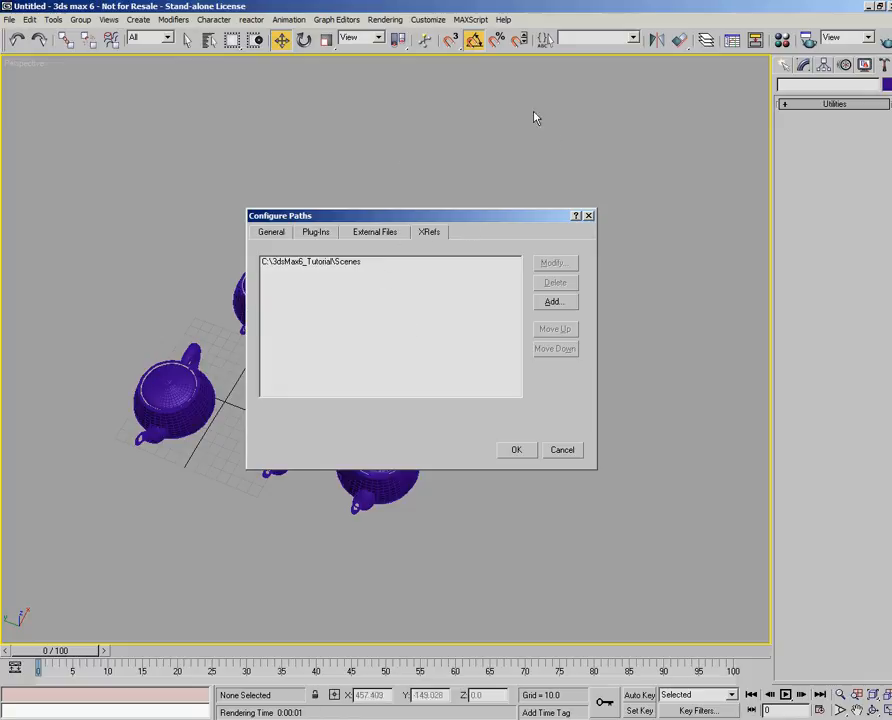
left_click(563, 450)
- View the display unit scale options in Units Setup and cancel the dialog
left_click(422, 20)
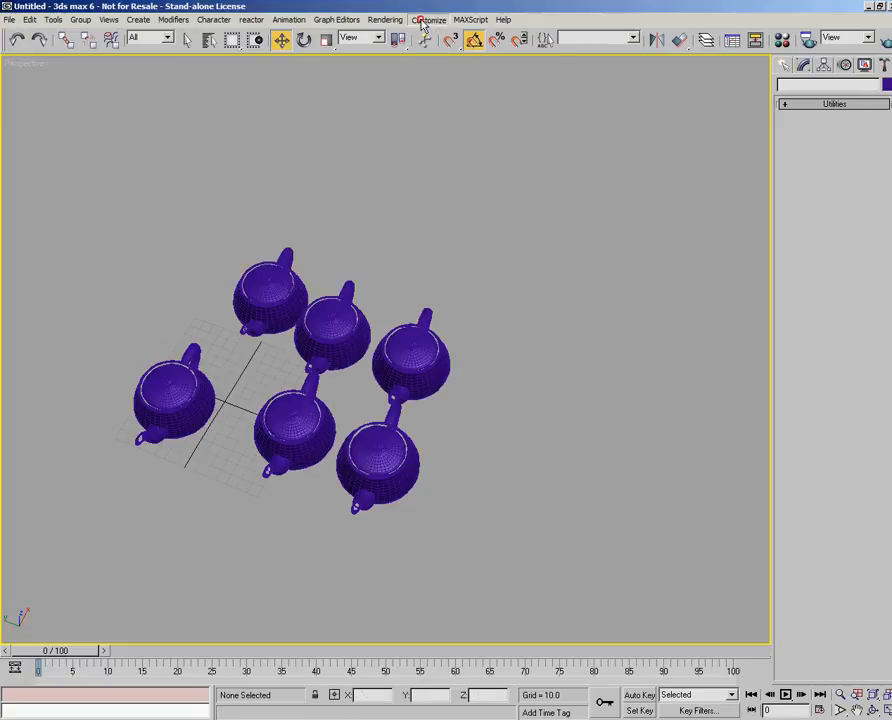
left_click(451, 165)
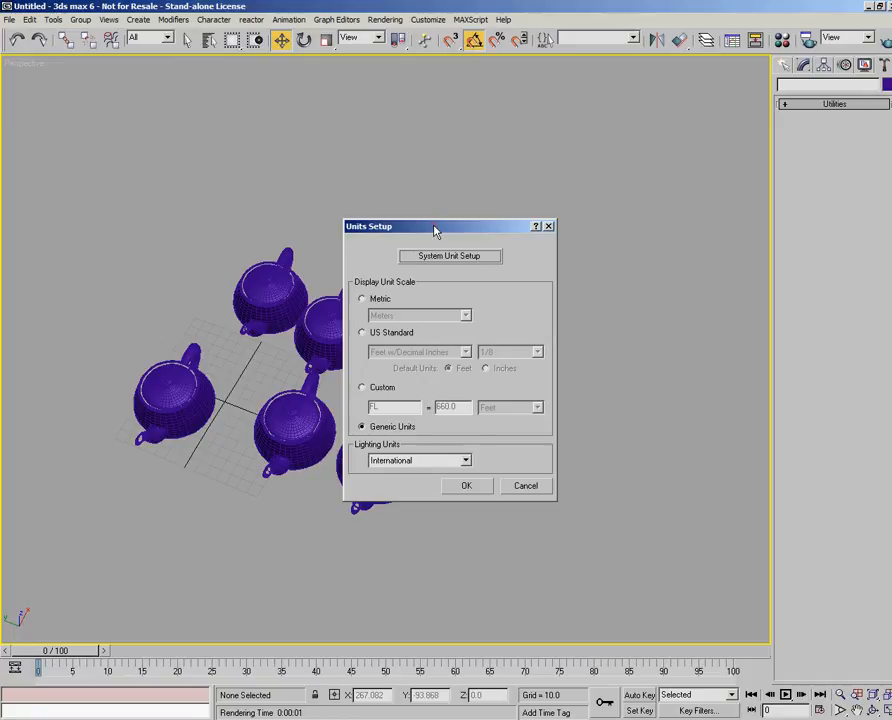
left_click_drag(438, 232, 434, 212)
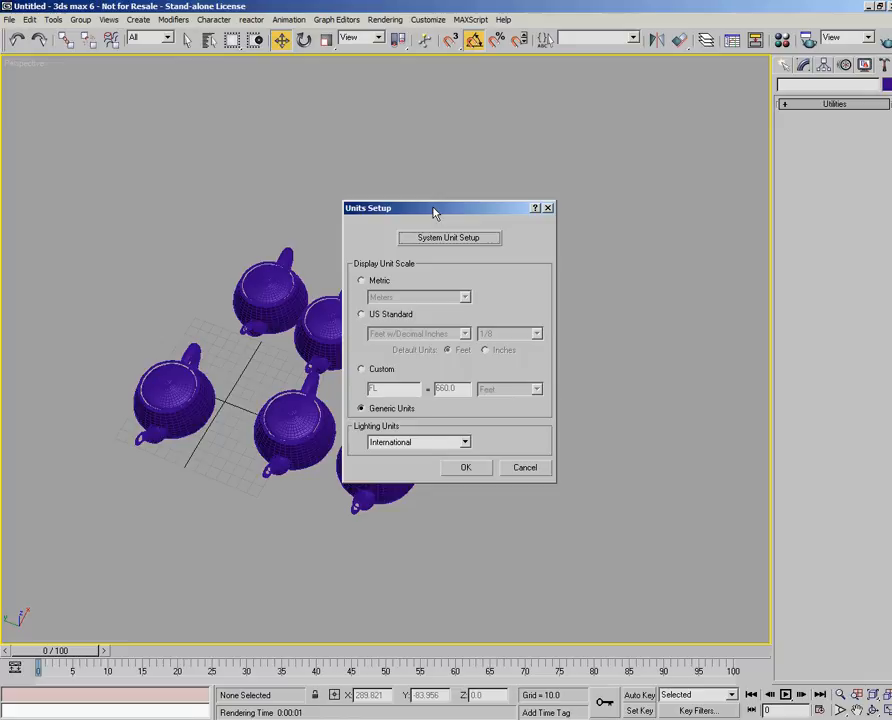
left_click(524, 466)
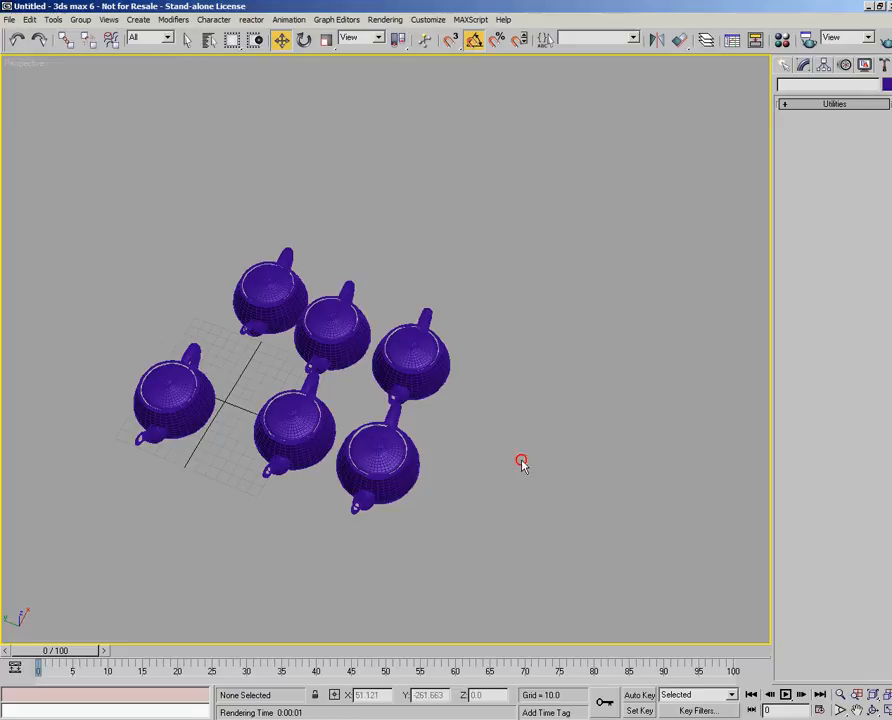
- Select the front middle teapot, Teapot06, and show its Modify parameters
left_click(310, 400)
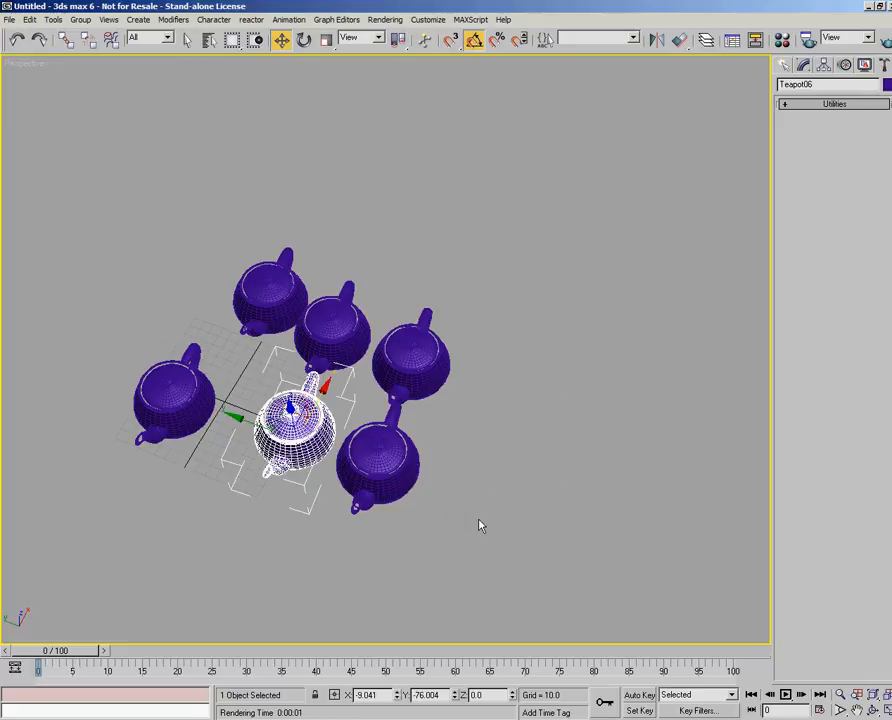
left_click(803, 64)
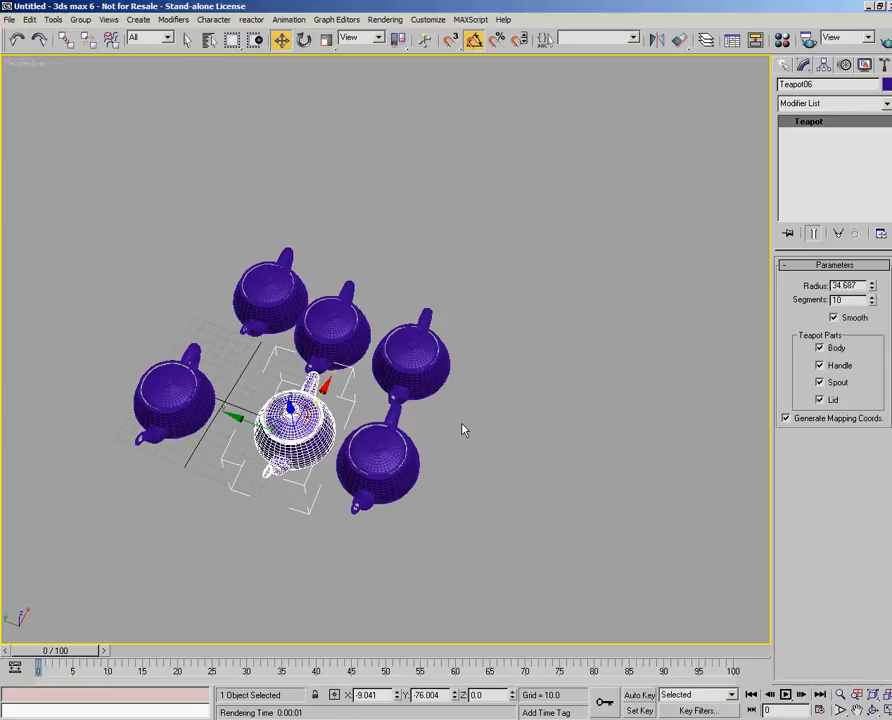
- Check the lighting unit choices in Units Setup, keep International selected, and cancel the dialog
left_click(428, 19)
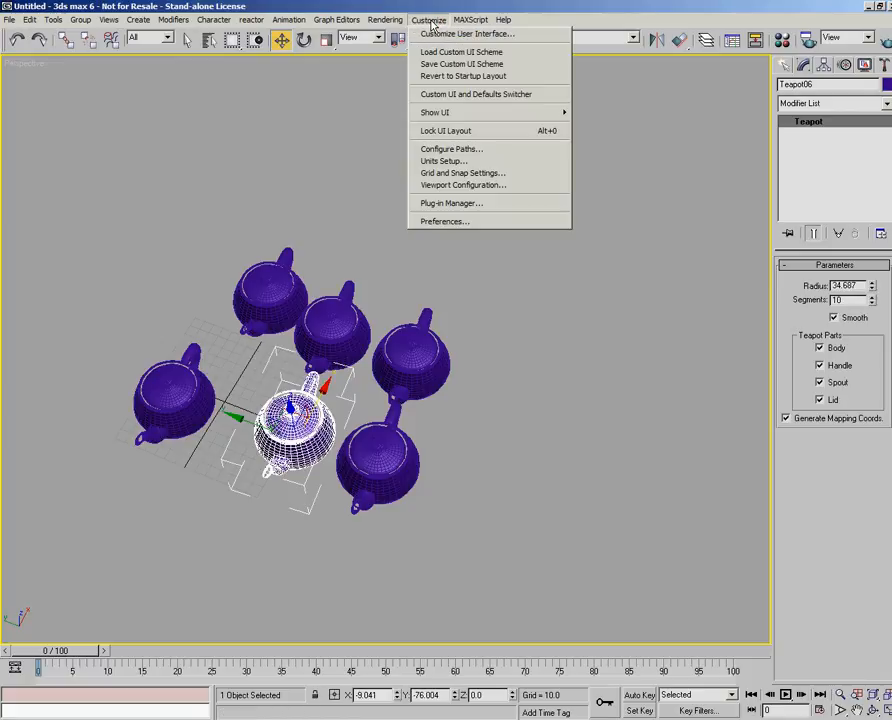
left_click(452, 162)
left_click(465, 460)
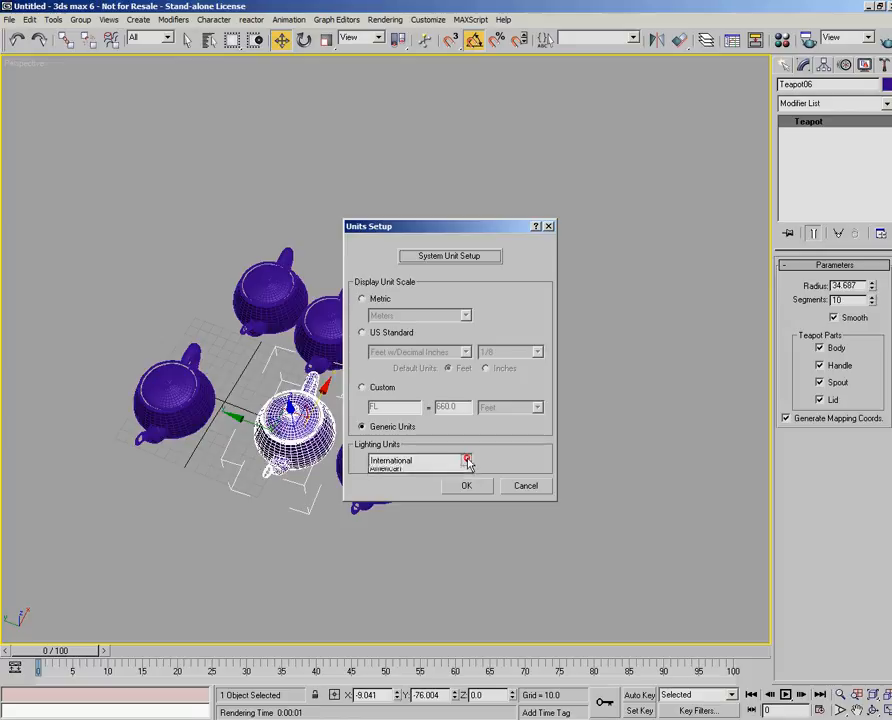
left_click(410, 473)
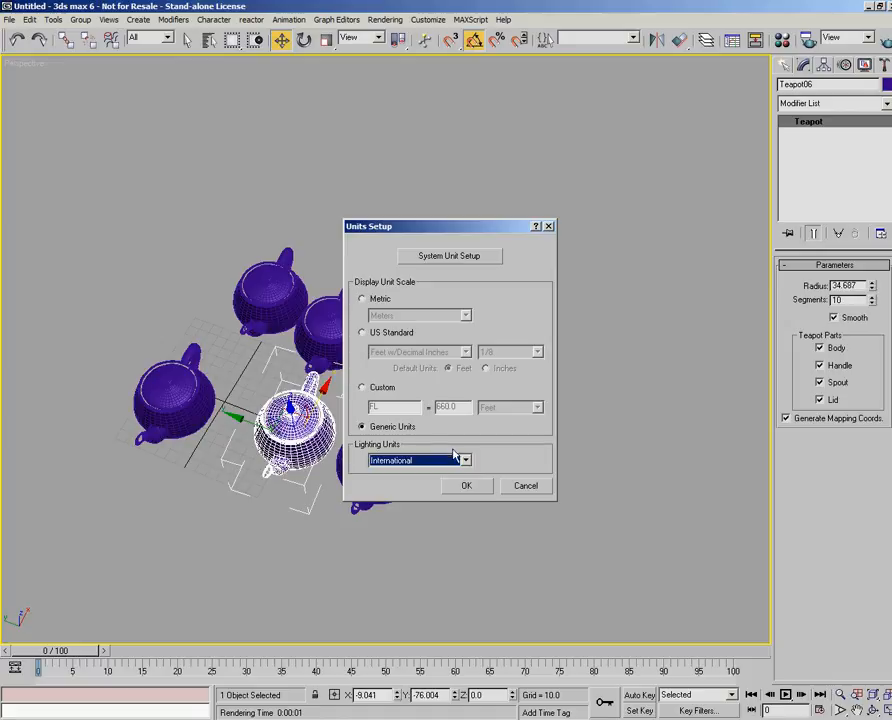
left_click(525, 487)
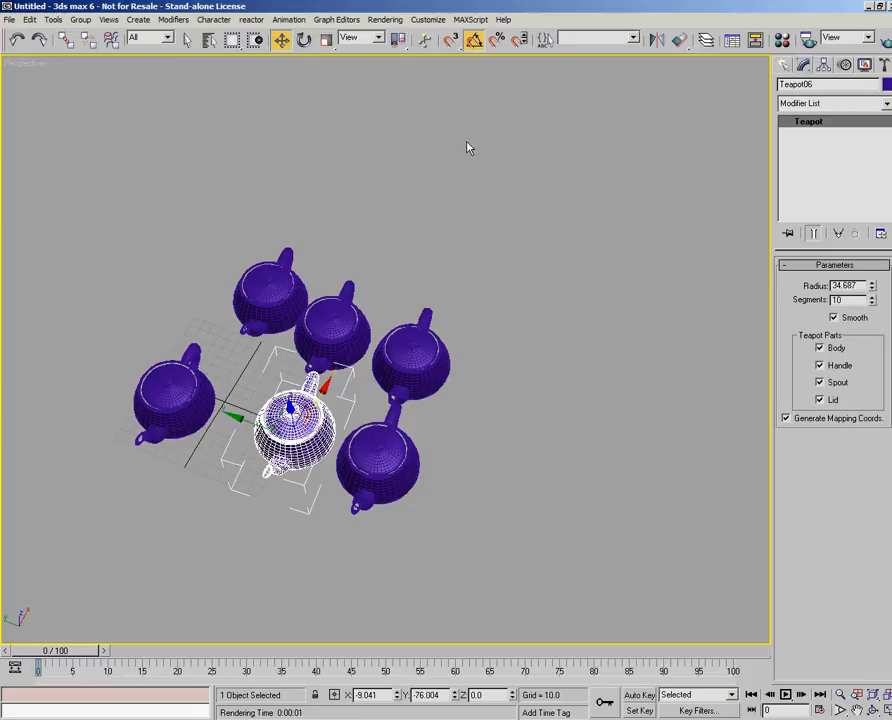
- Review the Snaps, Options, Home Grid and User Grids pages of Grid and Snap Settings
left_click(428, 20)
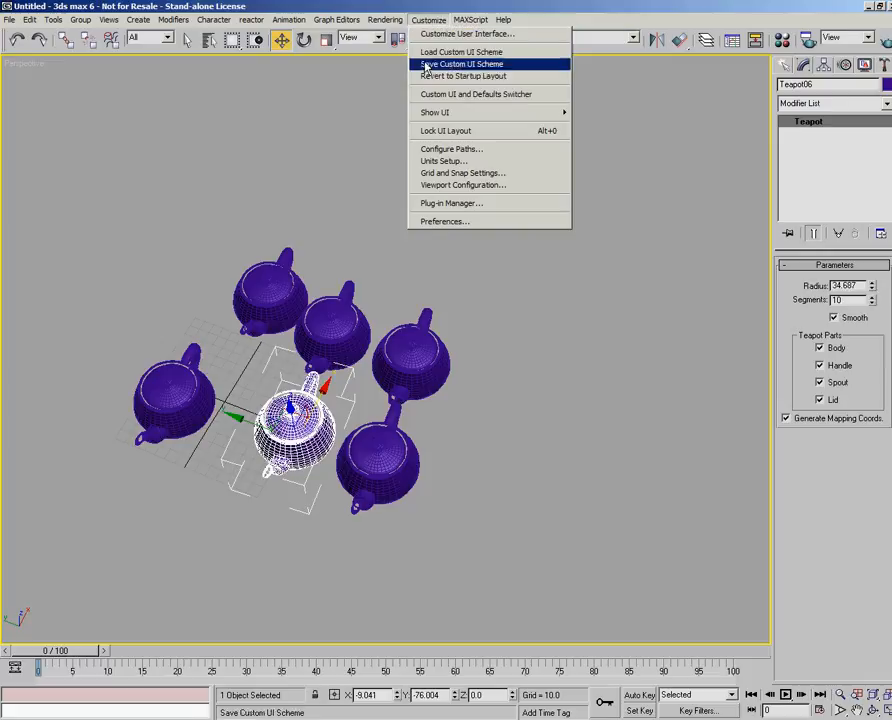
left_click(445, 175)
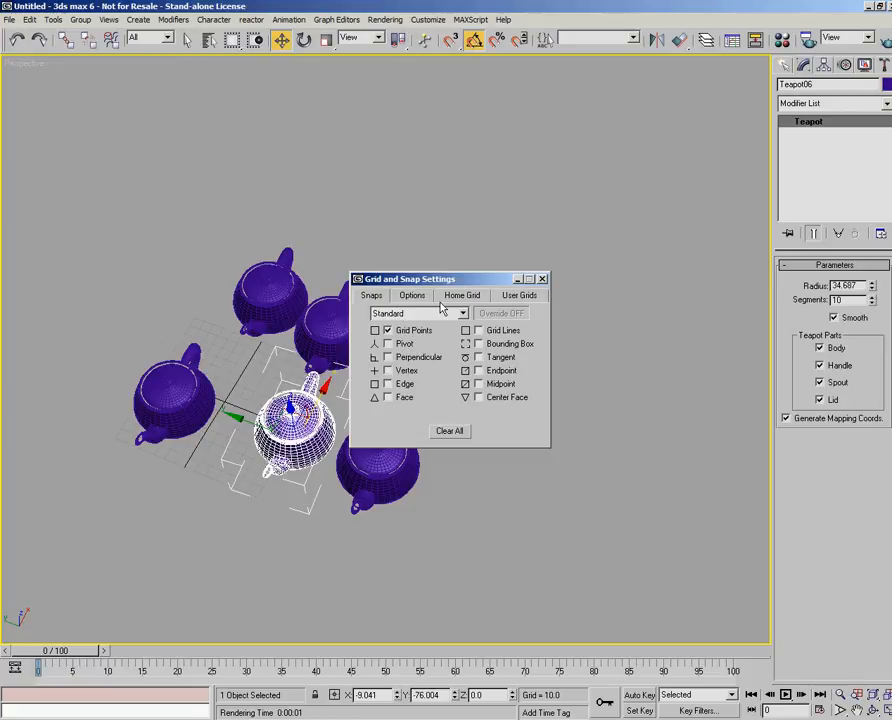
left_click(412, 295)
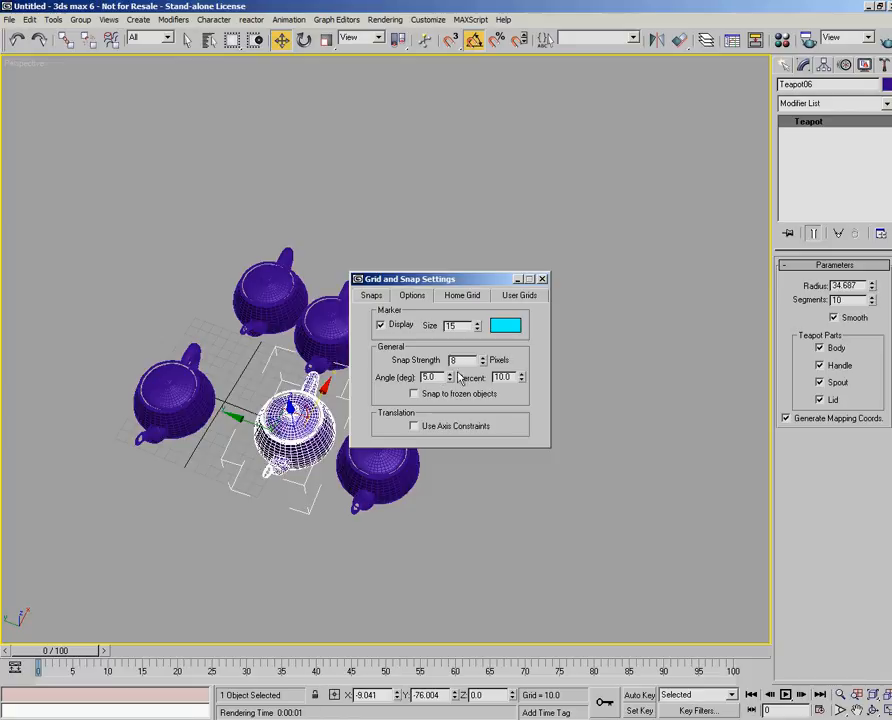
left_click(474, 296)
left_click(518, 296)
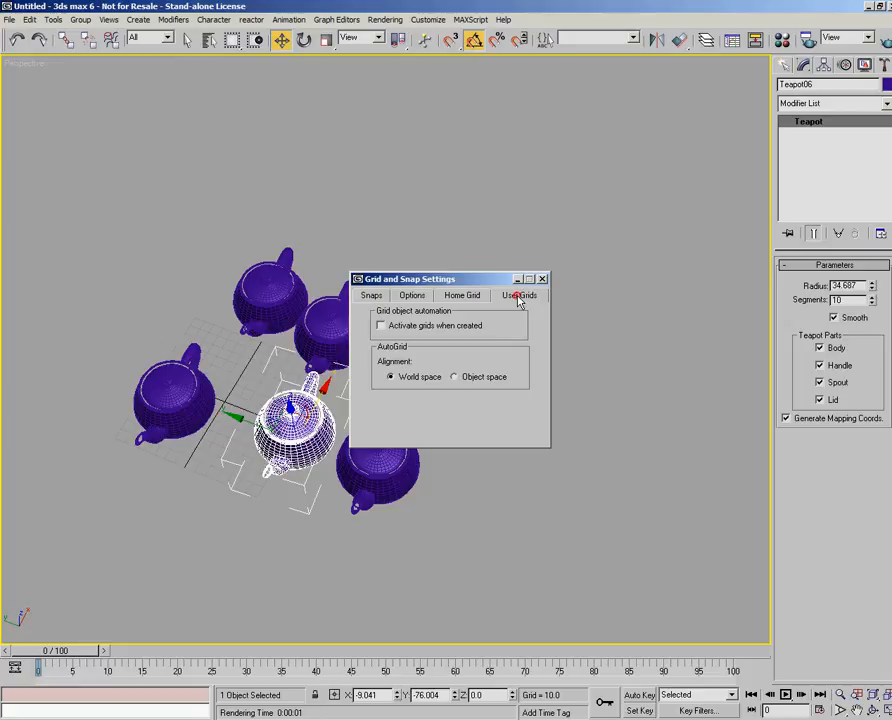
- Set the home grid's Perspective View Grid Extent to 9 and close Grid and Snap Settings
left_click(464, 297)
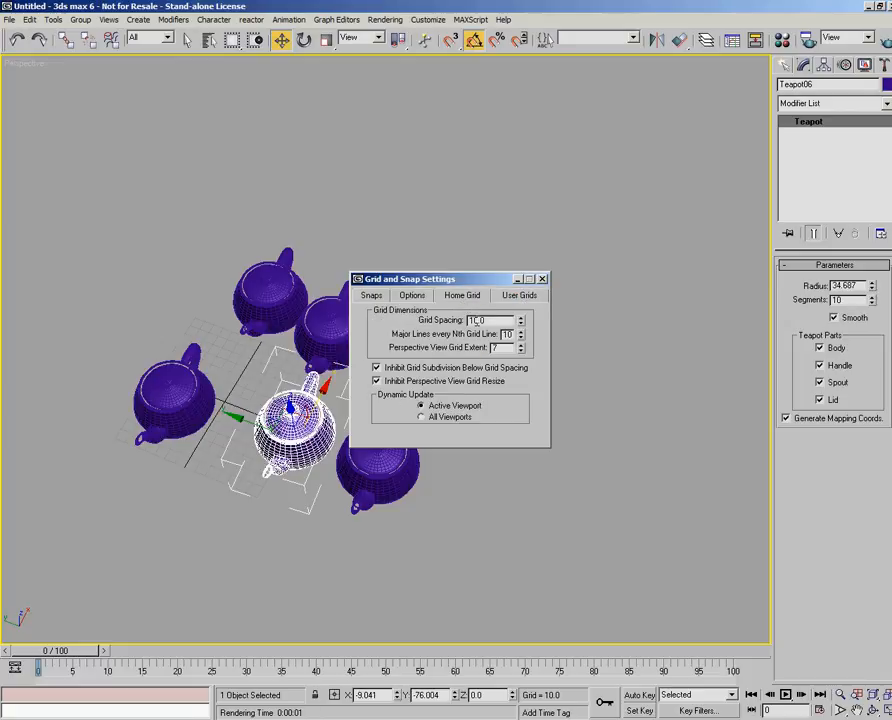
left_click_drag(520, 345, 520, 346)
right_click(520, 347)
left_click(520, 346)
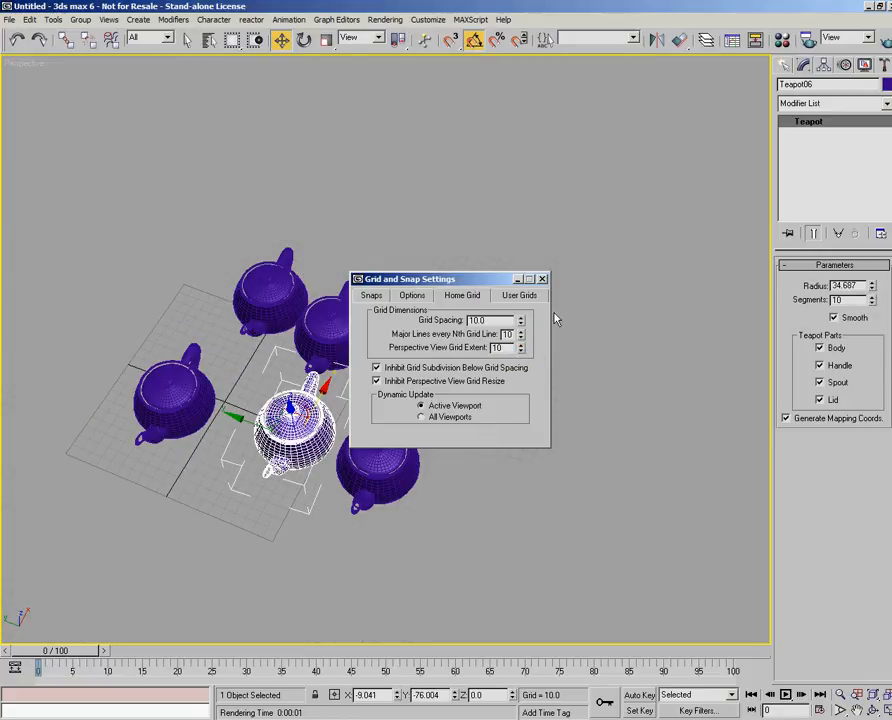
left_click(520, 350)
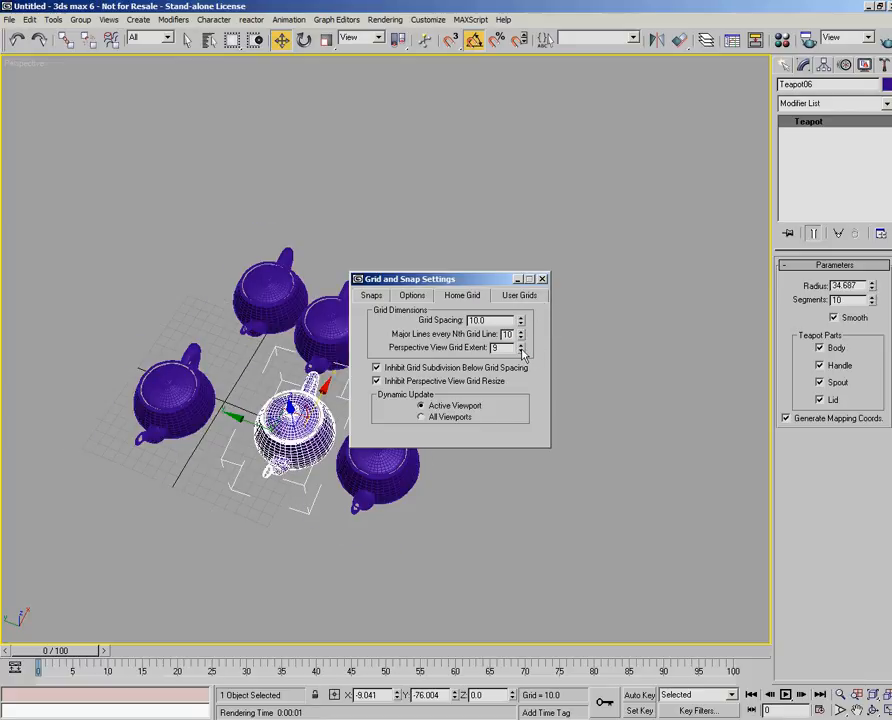
left_click(543, 279)
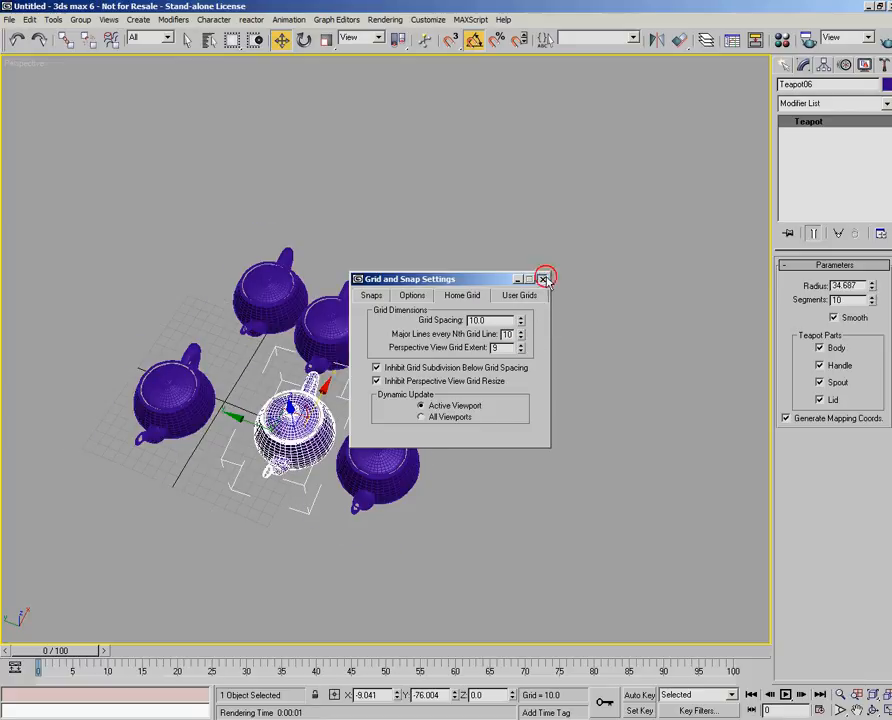
- View the Viewport Configuration rendering options from both the Customize command and the viewport navigation controls, closing the dialog each time
left_click(428, 19)
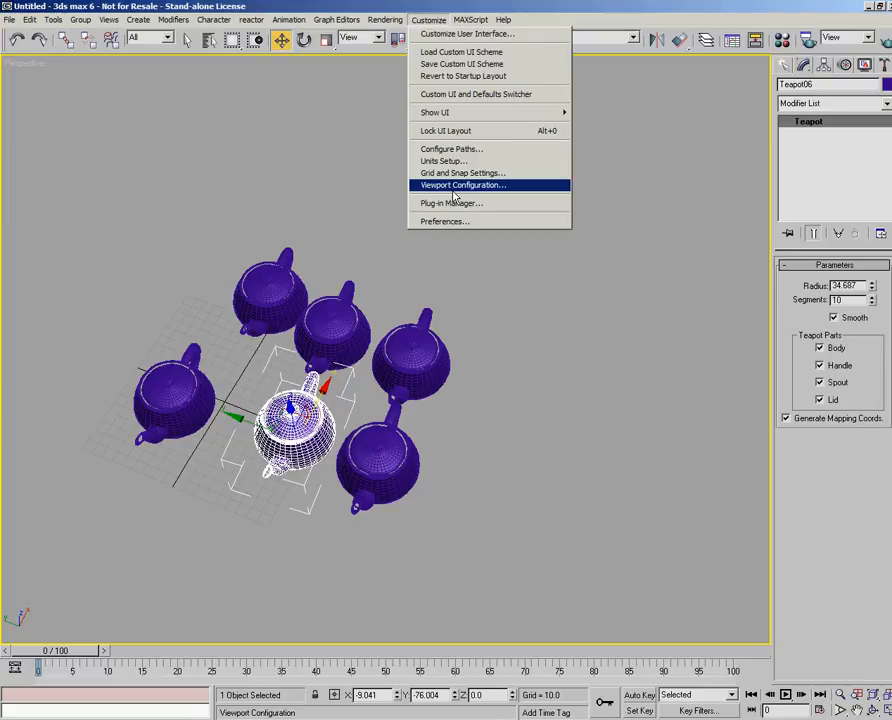
left_click(455, 188)
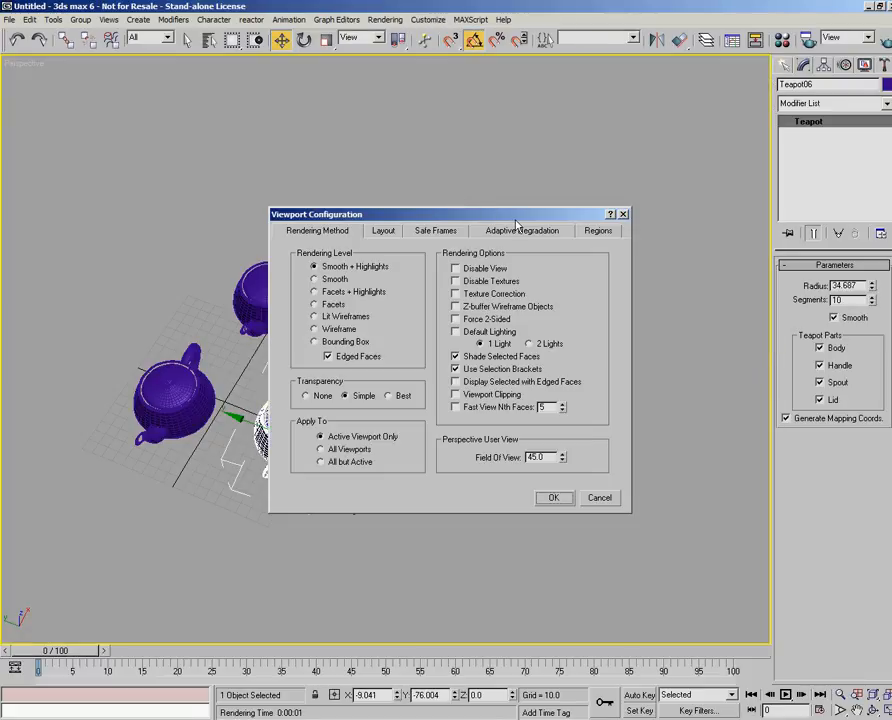
left_click(624, 215)
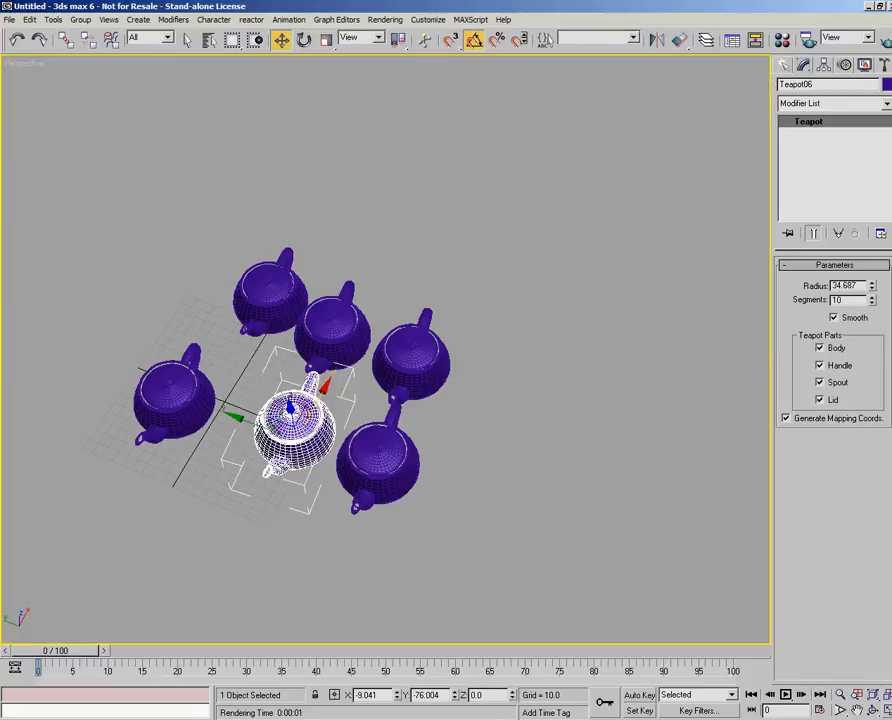
right_click(874, 702)
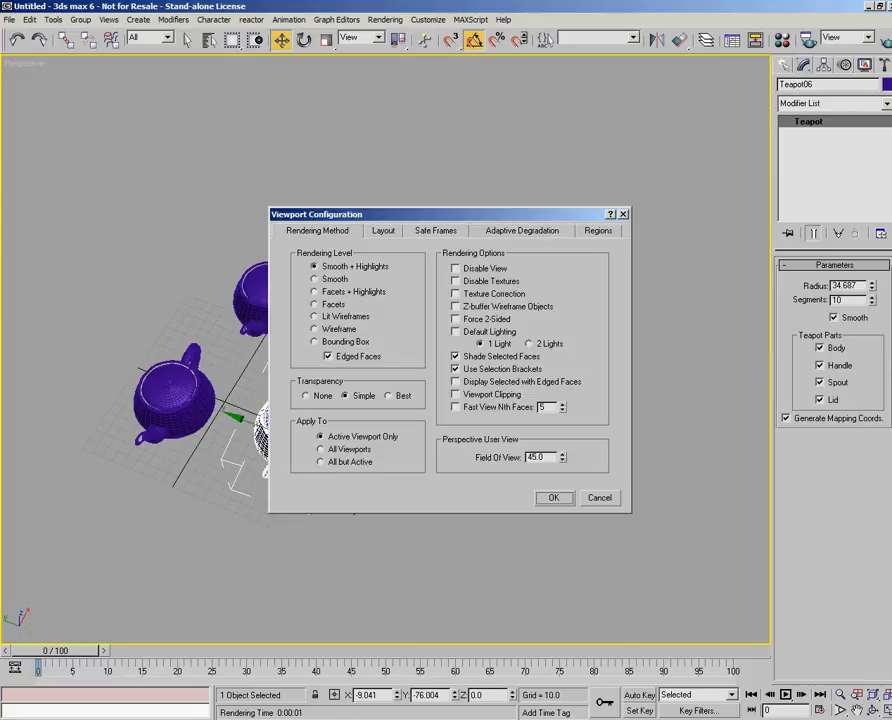
left_click(622, 215)
- Enlarge the Plug-in Manager, inspect the APOLLO3.DLV and BIPED.DLC entries in the plug-in list, and close it
left_click(428, 20)
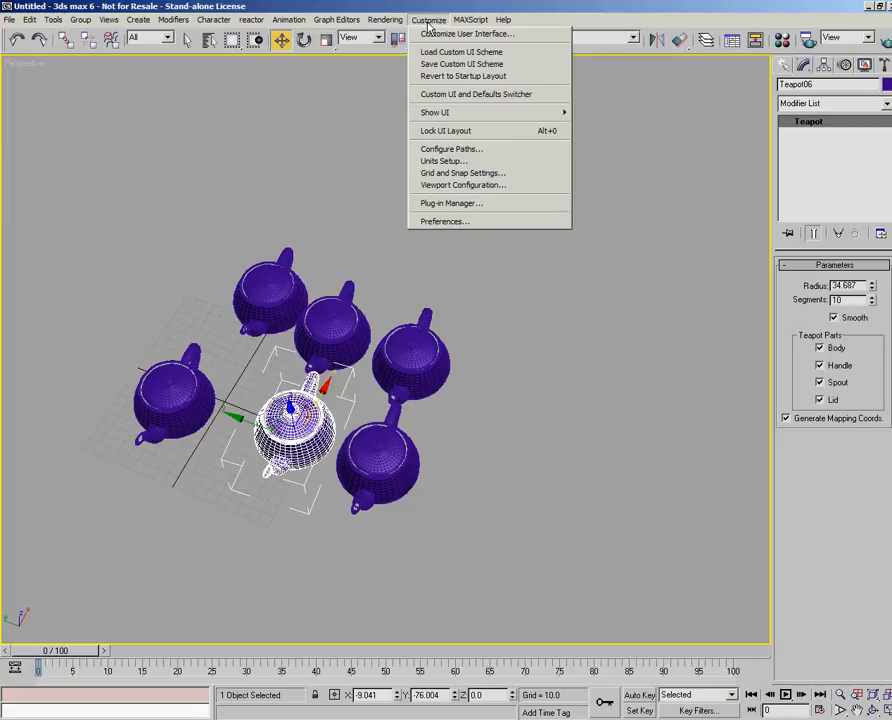
left_click(420, 203)
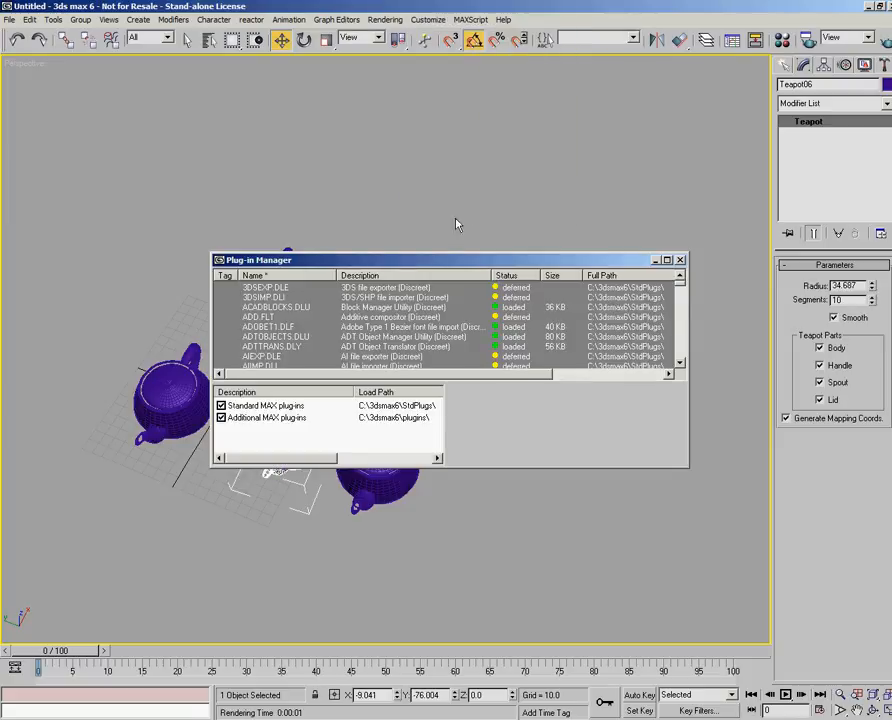
left_click_drag(444, 264, 296, 129)
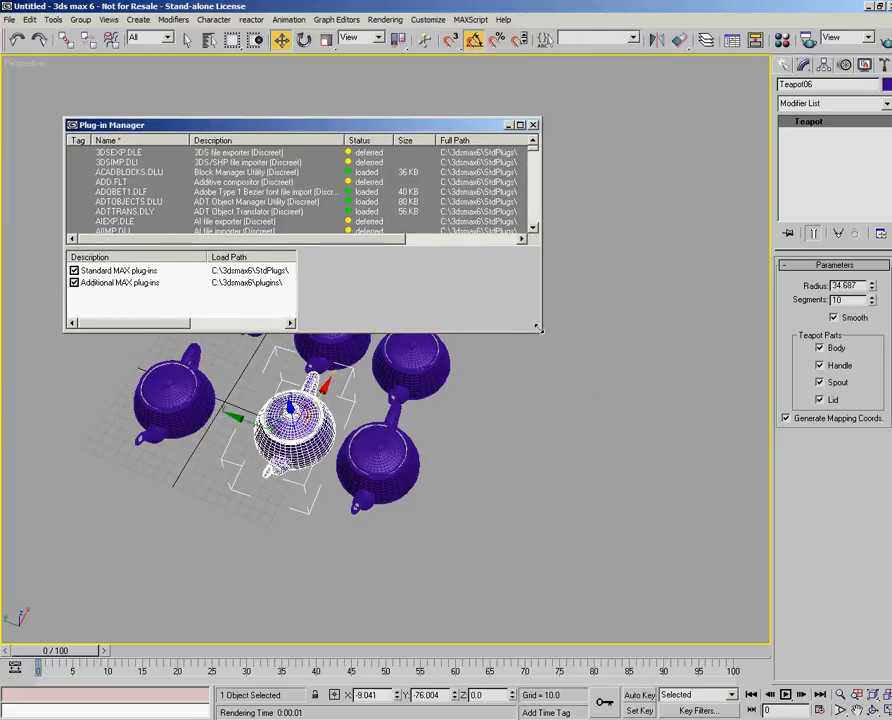
left_click_drag(545, 343, 737, 596)
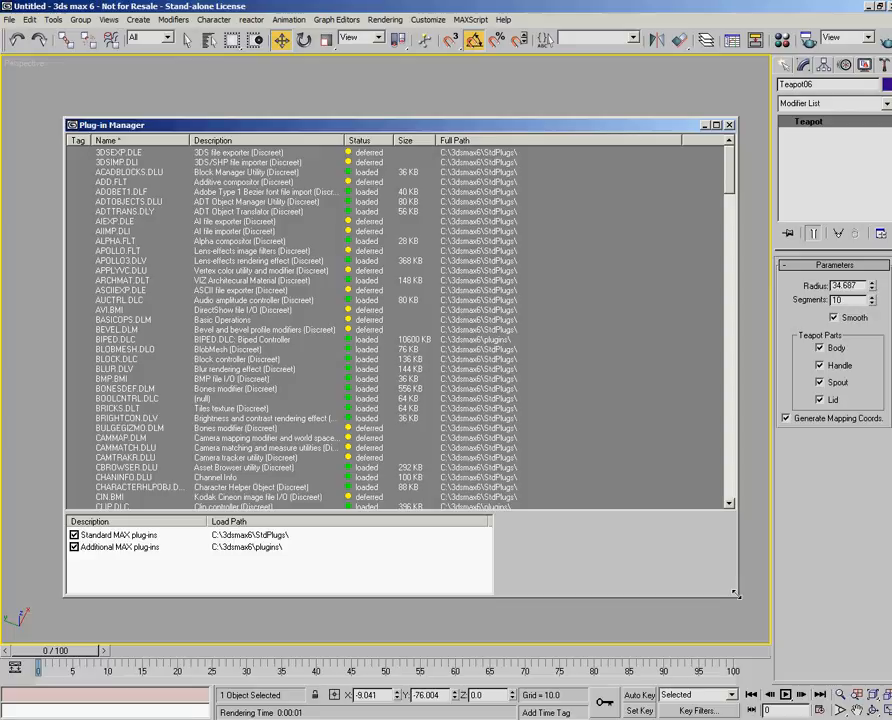
left_click(369, 261)
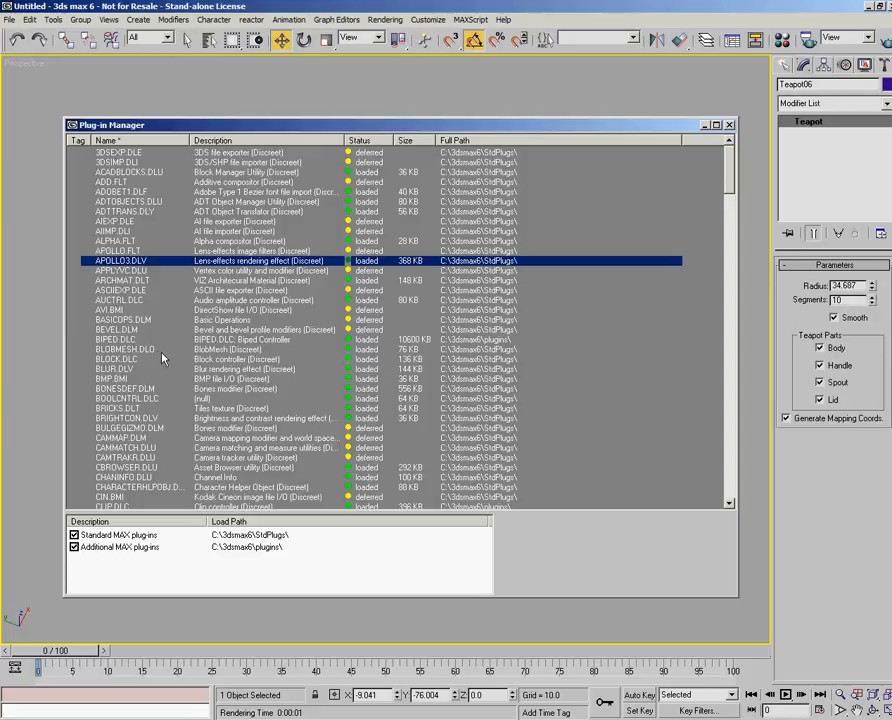
left_click(117, 341)
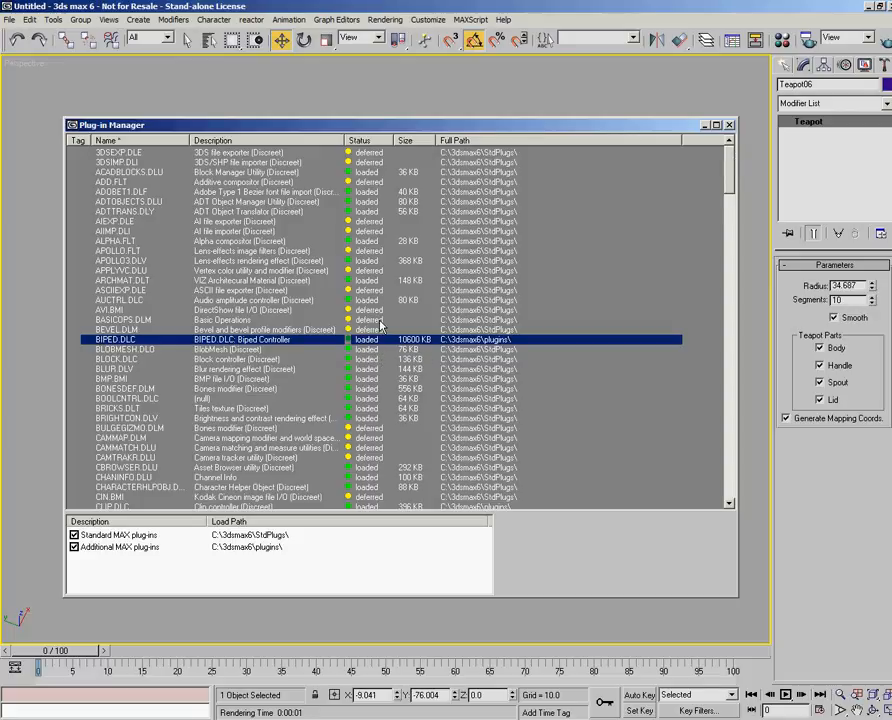
left_click_drag(730, 178, 718, 158)
left_click(730, 125)
- Review the General, Files, Viewports, Gamma, Rendering and Animation pages of Preference Settings
left_click(421, 20)
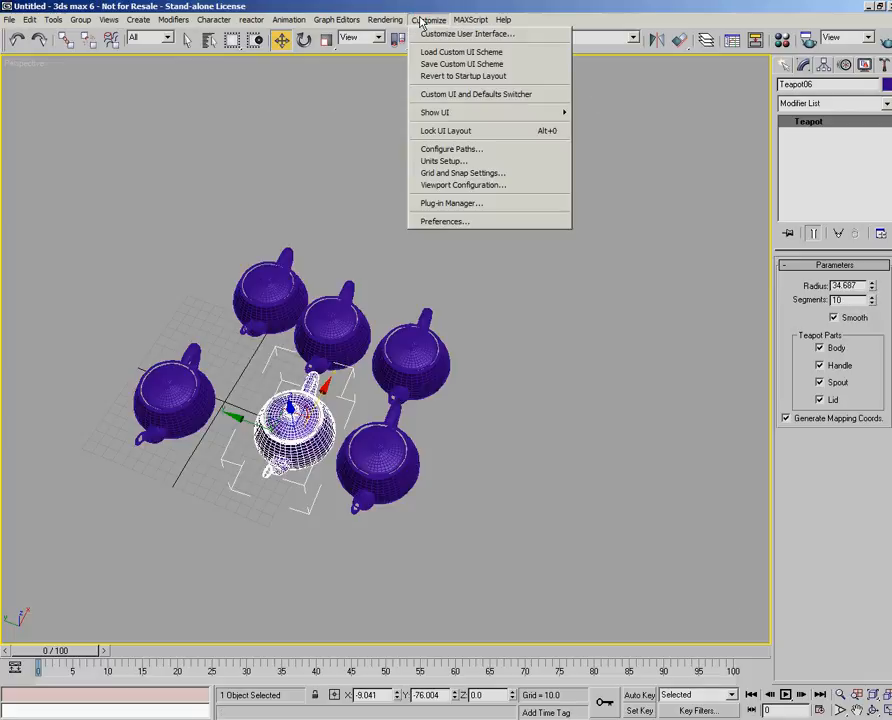
left_click(452, 221)
left_click_drag(412, 192, 371, 188)
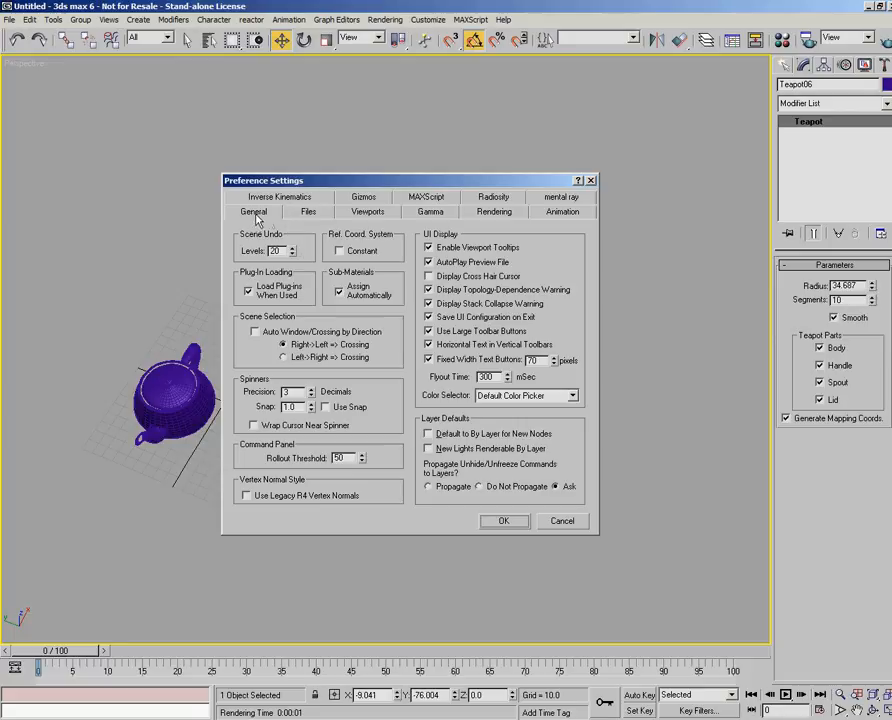
left_click(308, 212)
left_click(380, 216)
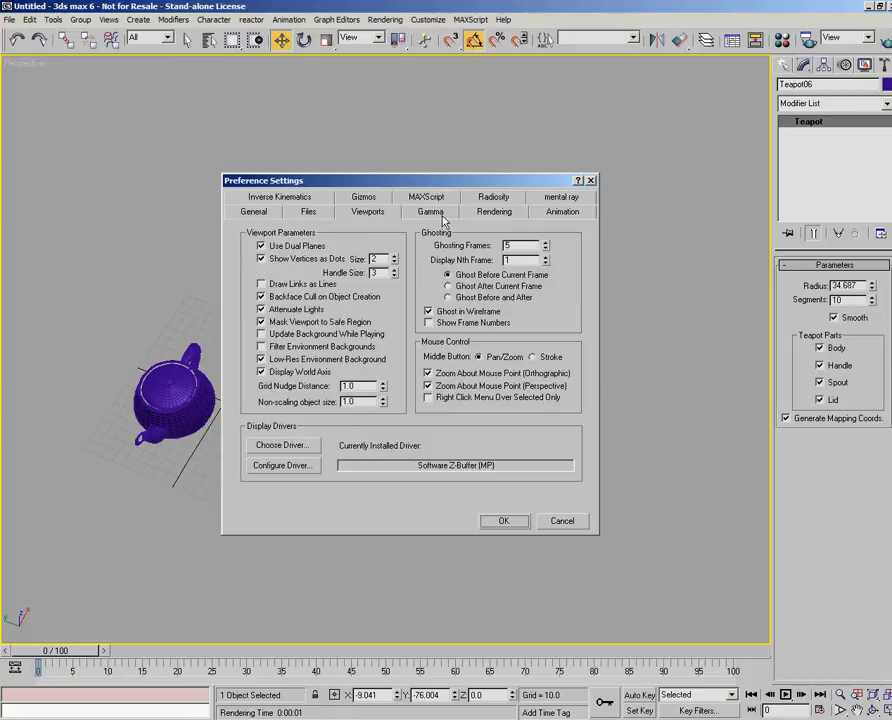
left_click(430, 212)
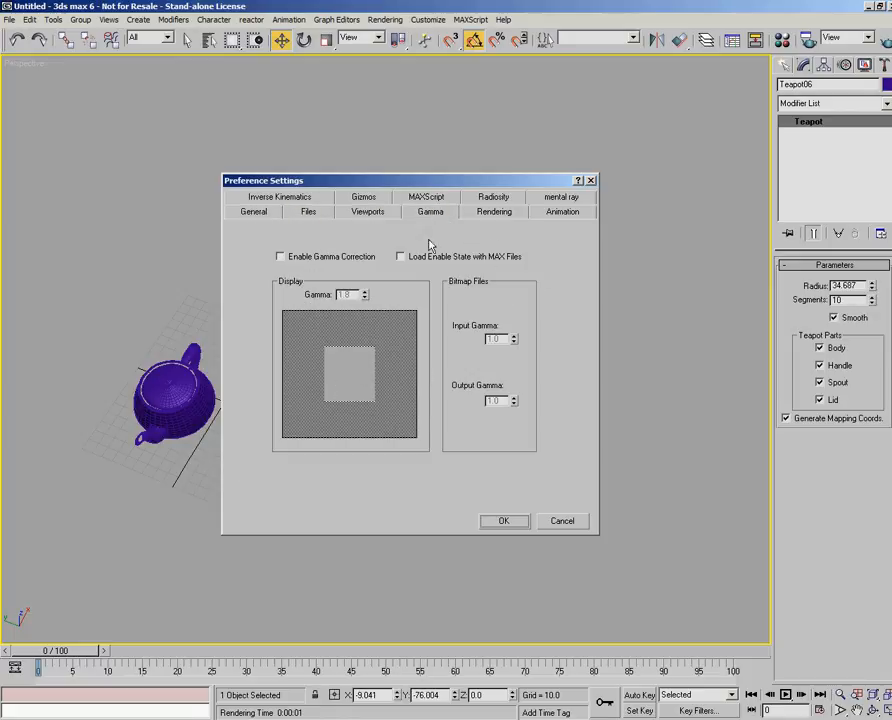
left_click(492, 211)
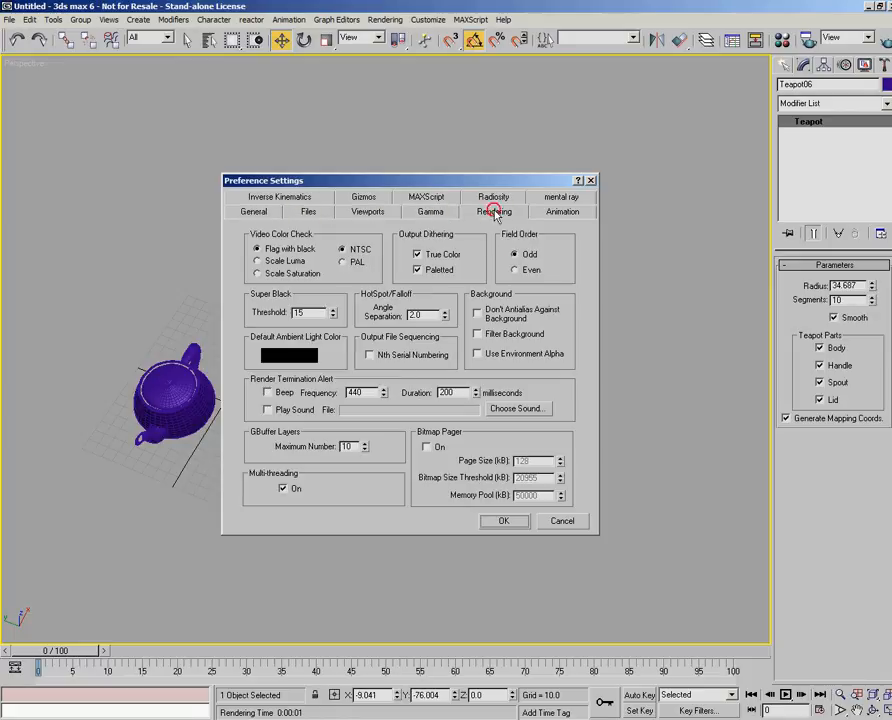
left_click(561, 214)
- Review the mental ray, Radiosity, MAXScript, Gizmos and Inverse Kinematics preferences, and cancel the dialog
left_click(569, 199)
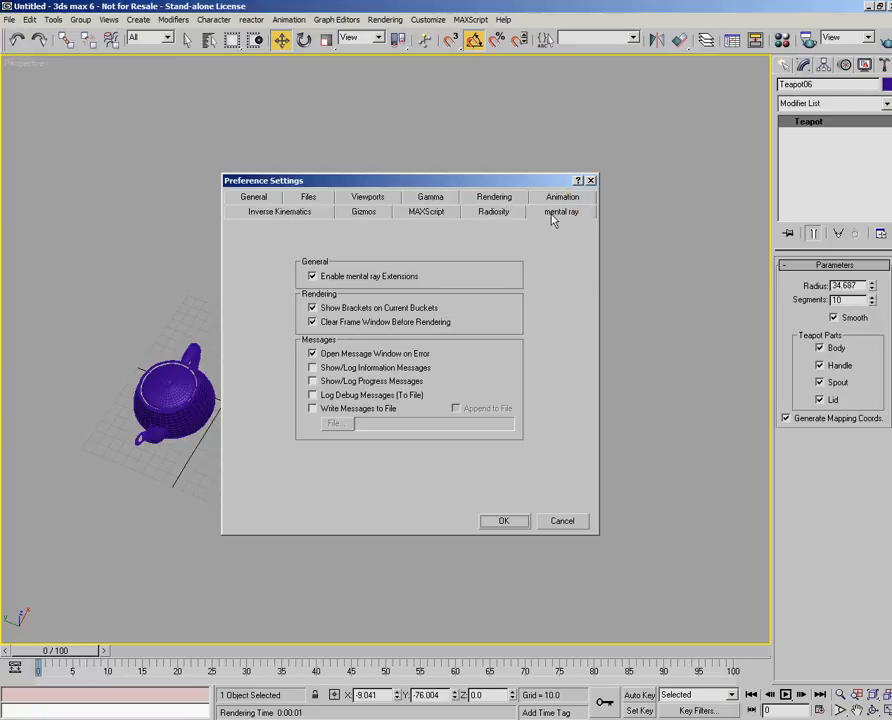
left_click(493, 212)
left_click(426, 212)
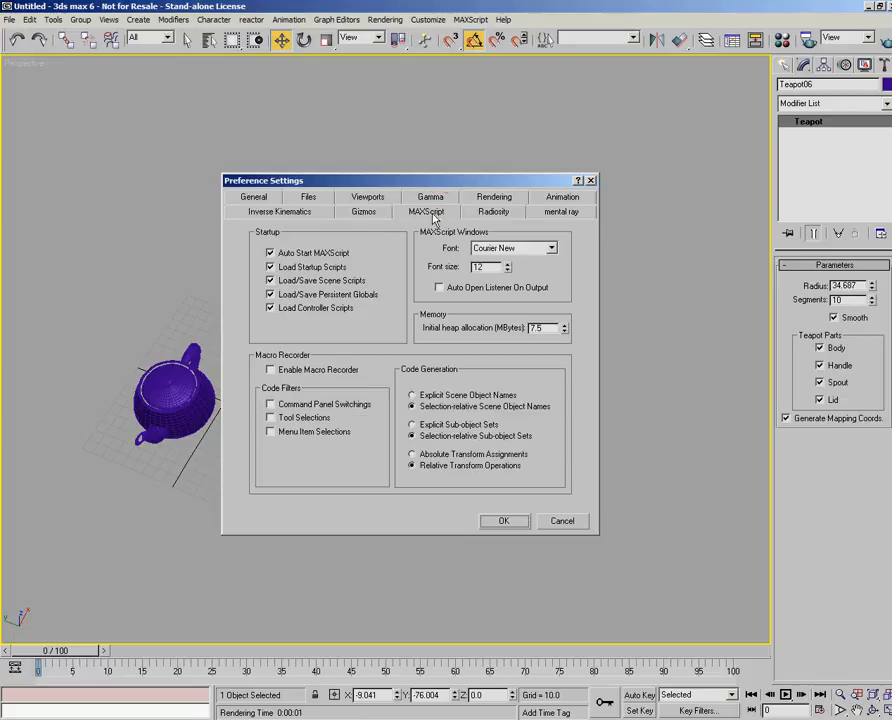
left_click(364, 212)
left_click(282, 213)
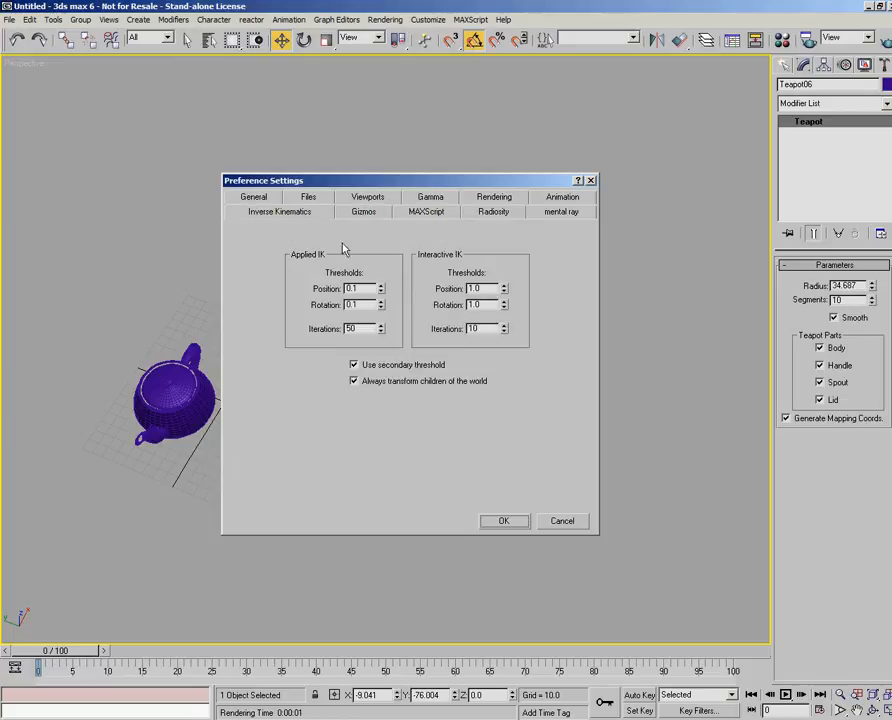
left_click(364, 212)
left_click(172, 377)
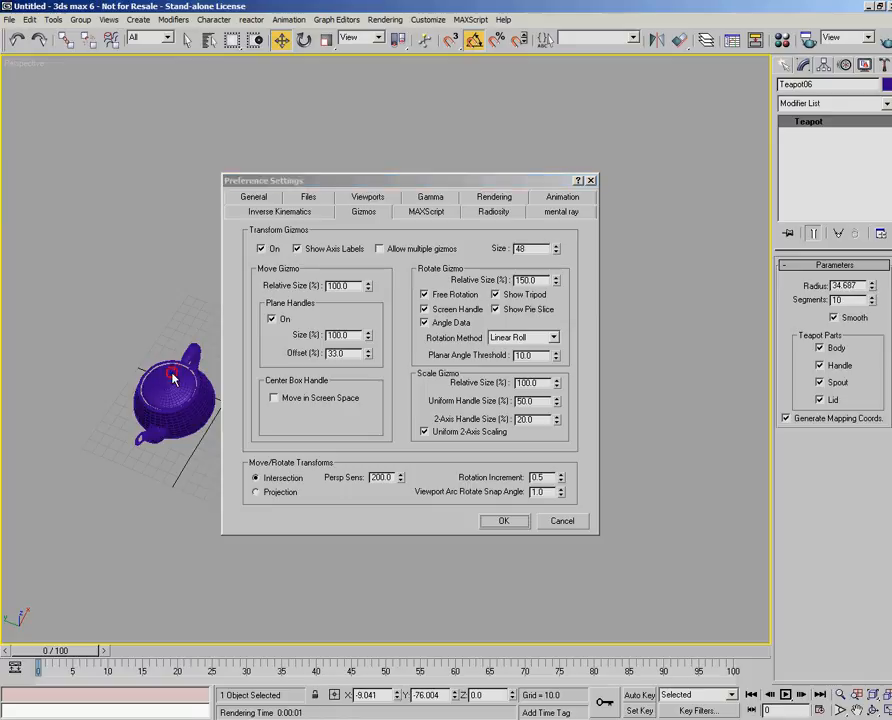
left_click(566, 521)
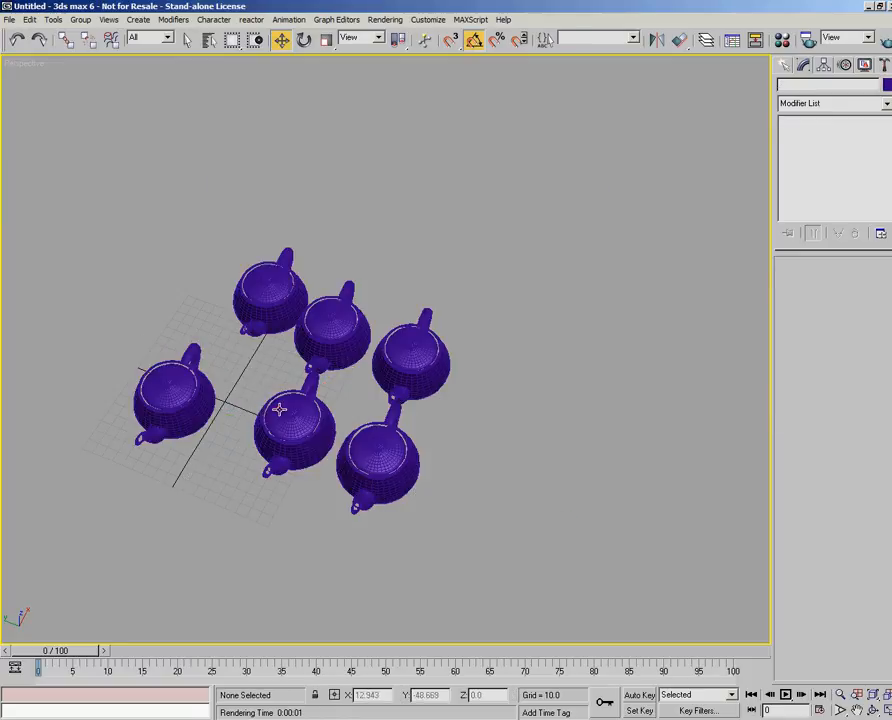
- Select the rearmost teapot, Teapot02, and activate the Rotate tool to show its rotation gizmo
left_click(276, 279)
left_click(303, 40)
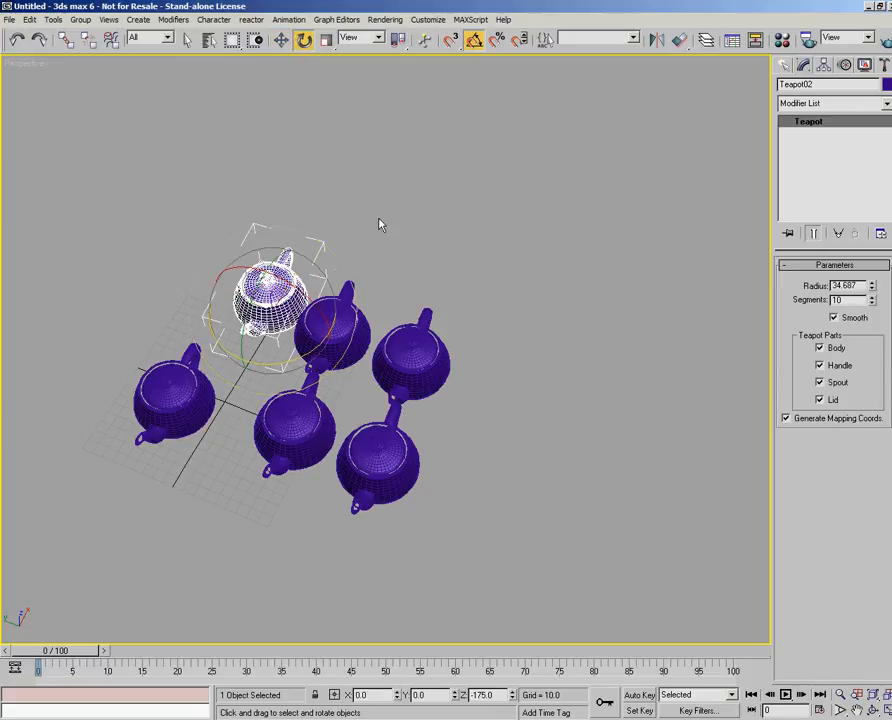
- Try switching off the transform gizmos in the Gizmos preferences, and cancel the dialog
left_click(427, 19)
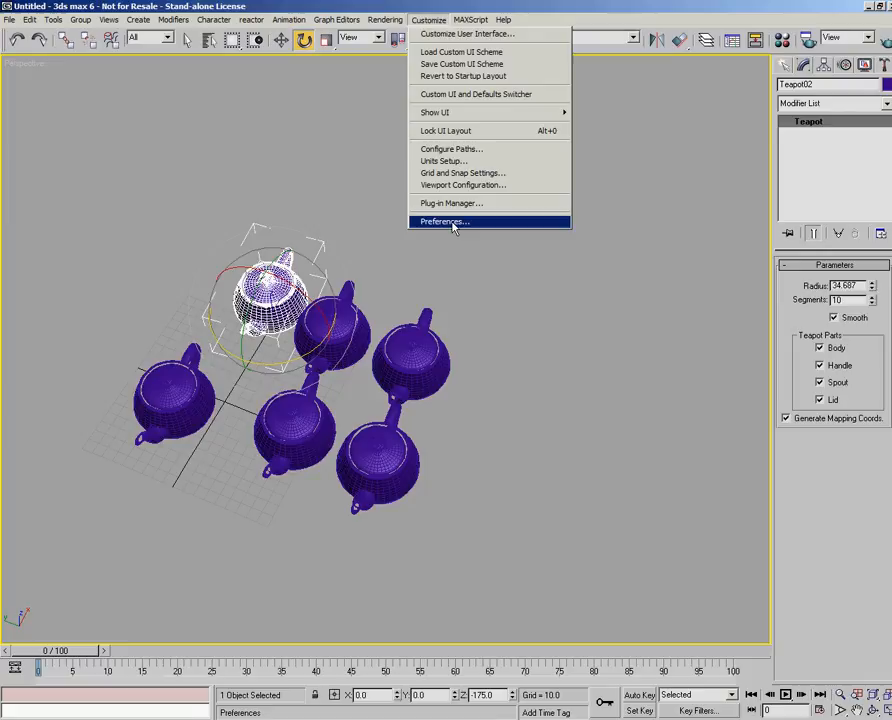
left_click(448, 221)
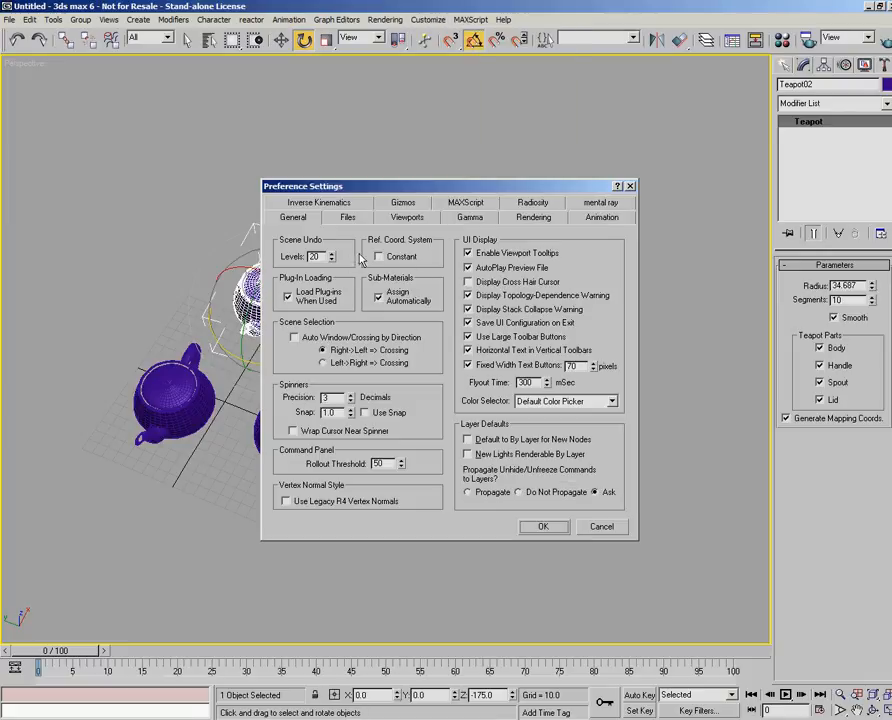
left_click(403, 202)
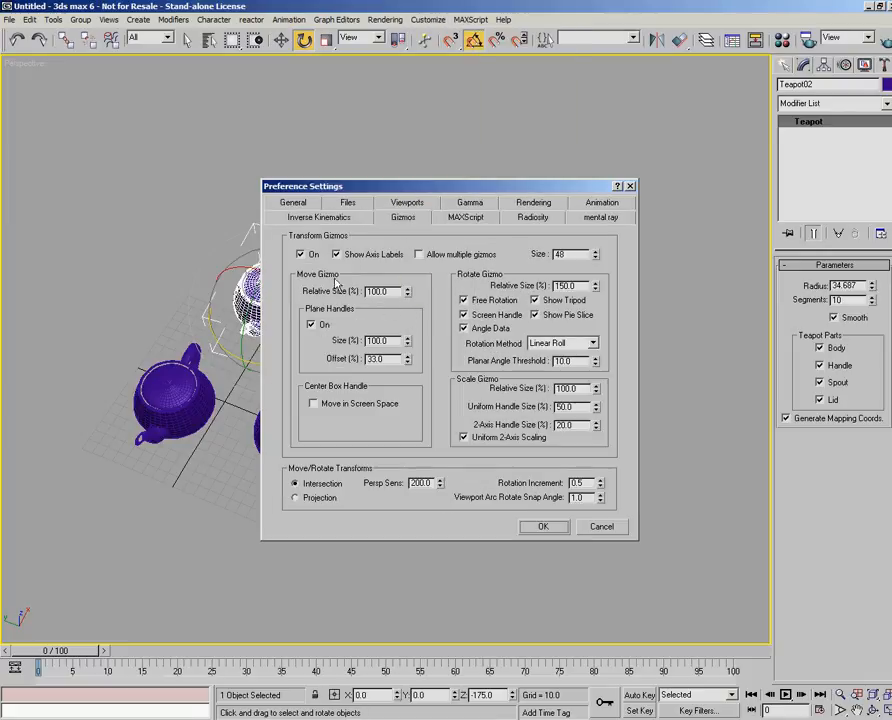
left_click(302, 254)
left_click(603, 527)
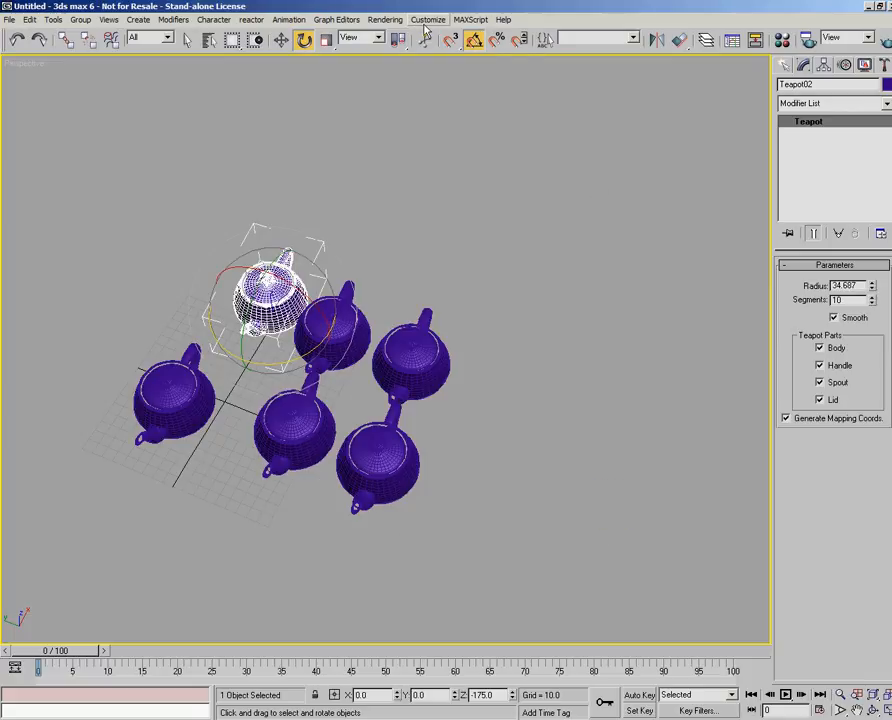
- Toggle the MAXScript Macro Recorder
left_click(471, 20)
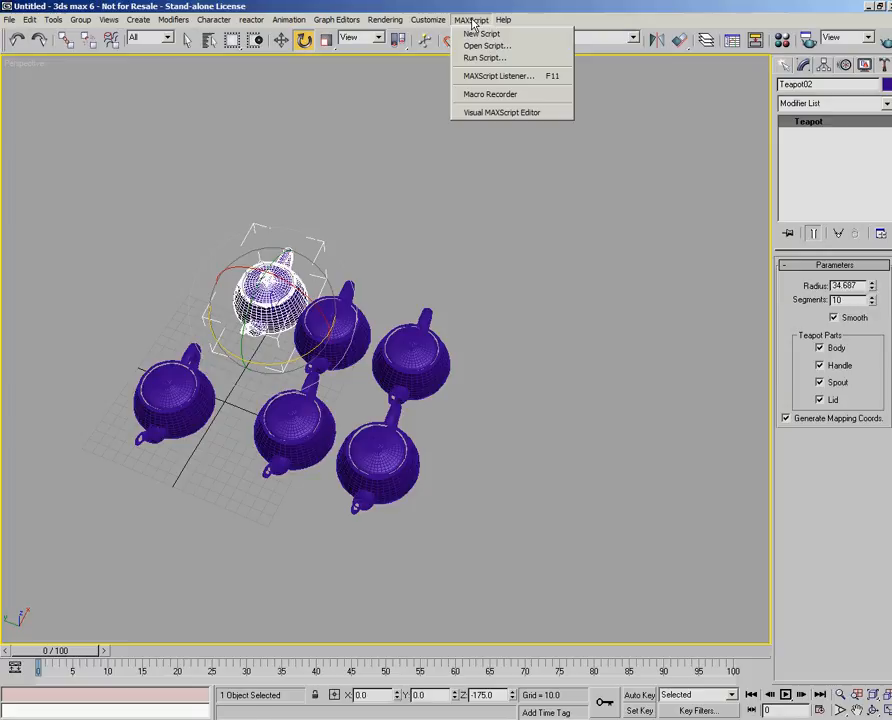
left_click(477, 95)
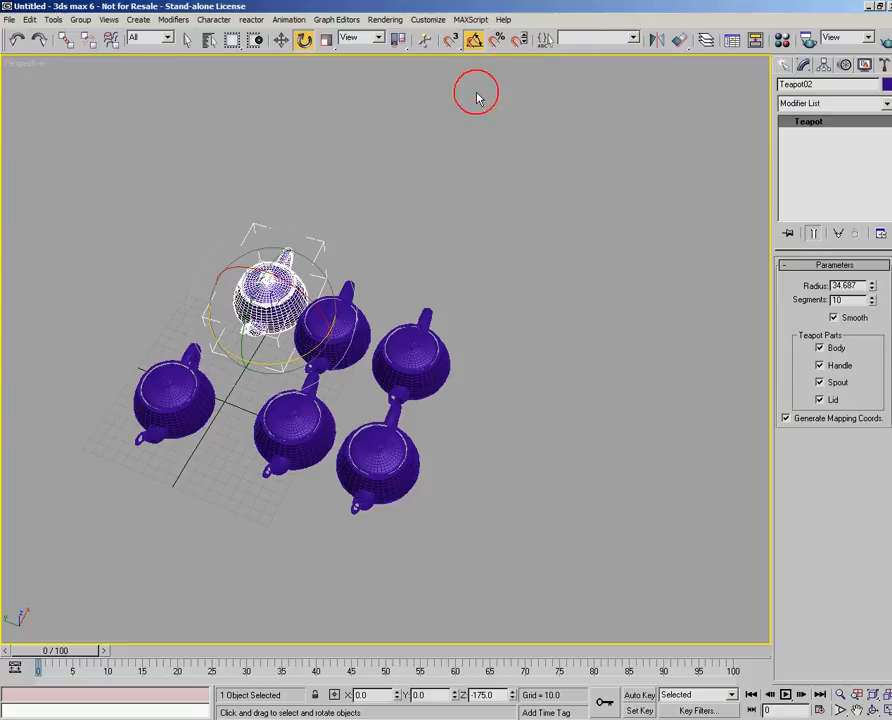
- Open the MAXScript Listener and resize its window so that most of the teapots stay visible beside it
left_click(471, 20)
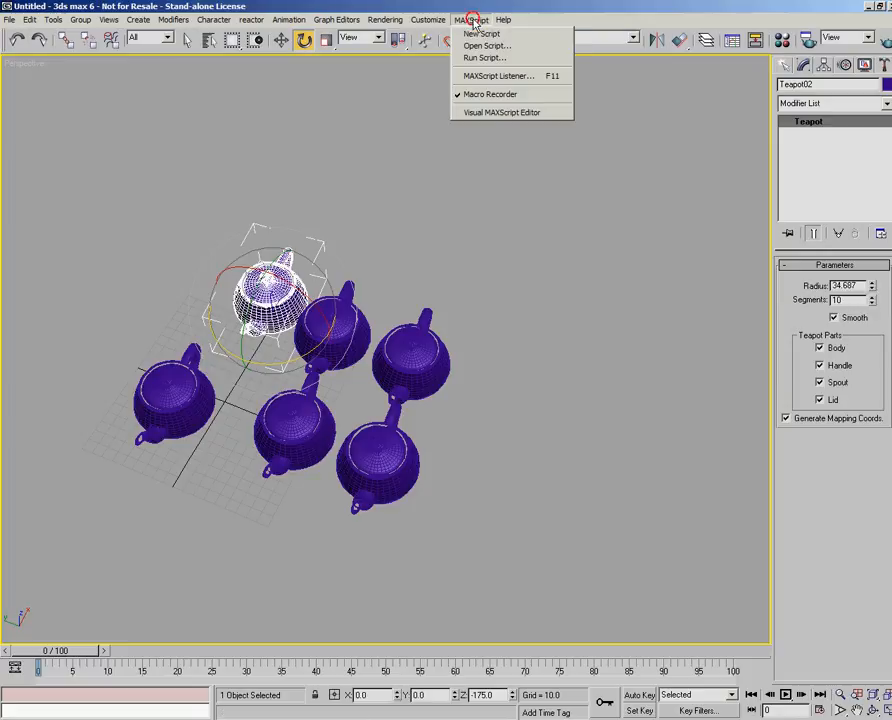
left_click(490, 77)
left_click_drag(407, 576, 435, 353)
left_click_drag(213, 344, 294, 412)
- Record selection commands in the Listener by clearing the selection and picking Teapot02 twice, enlarge the recorder pane, and finish with Teapot04 selected
left_click(371, 216)
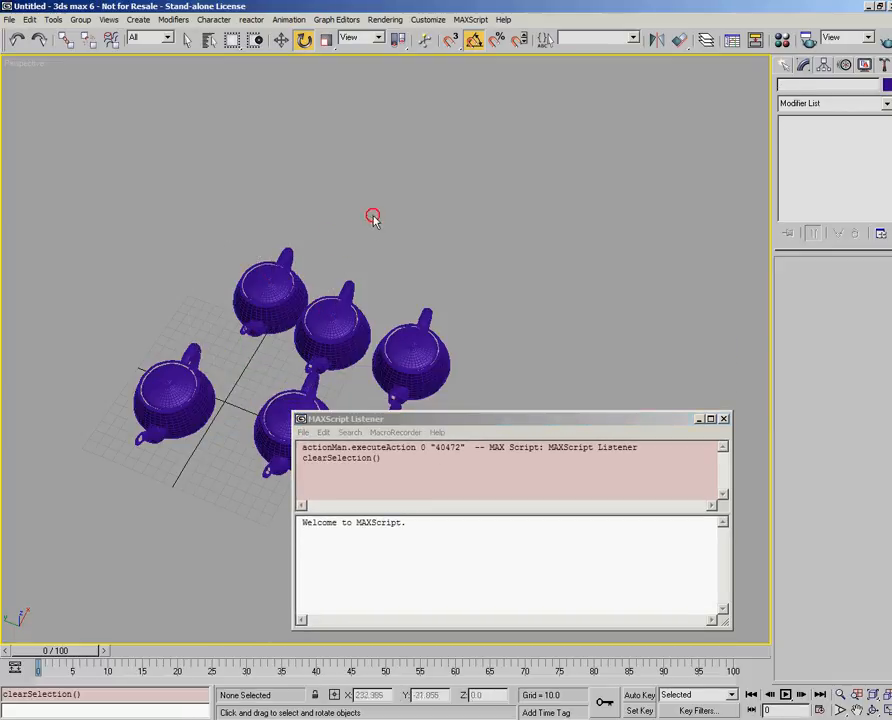
left_click(268, 286)
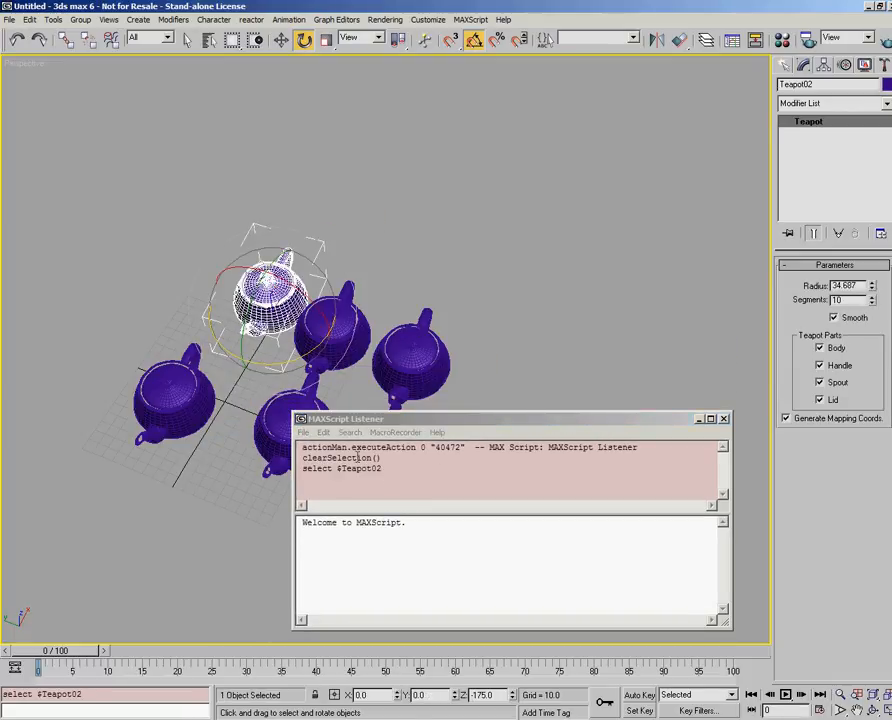
left_click(386, 176)
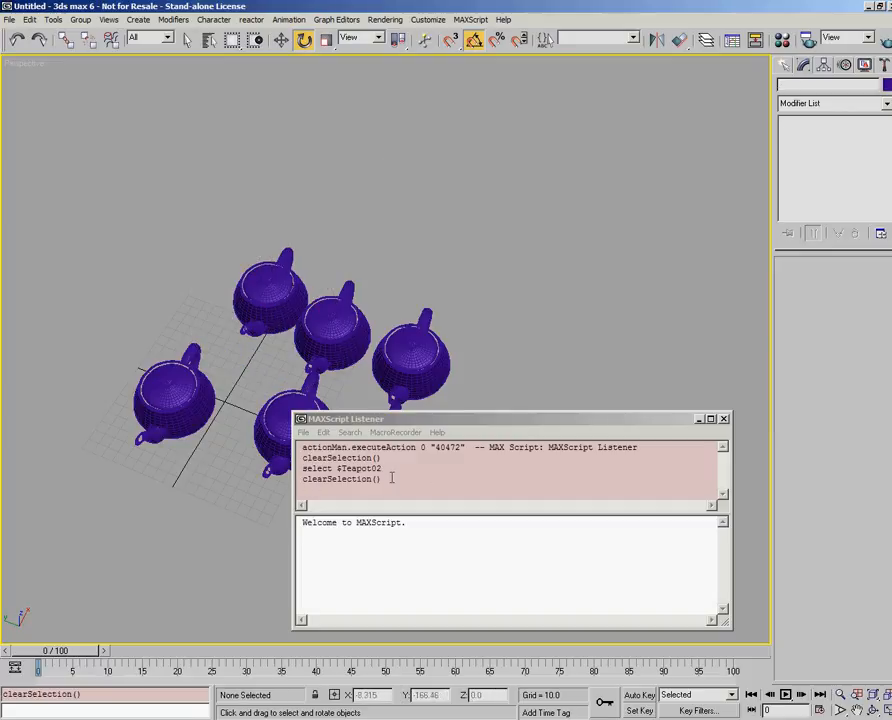
left_click_drag(397, 419, 400, 357)
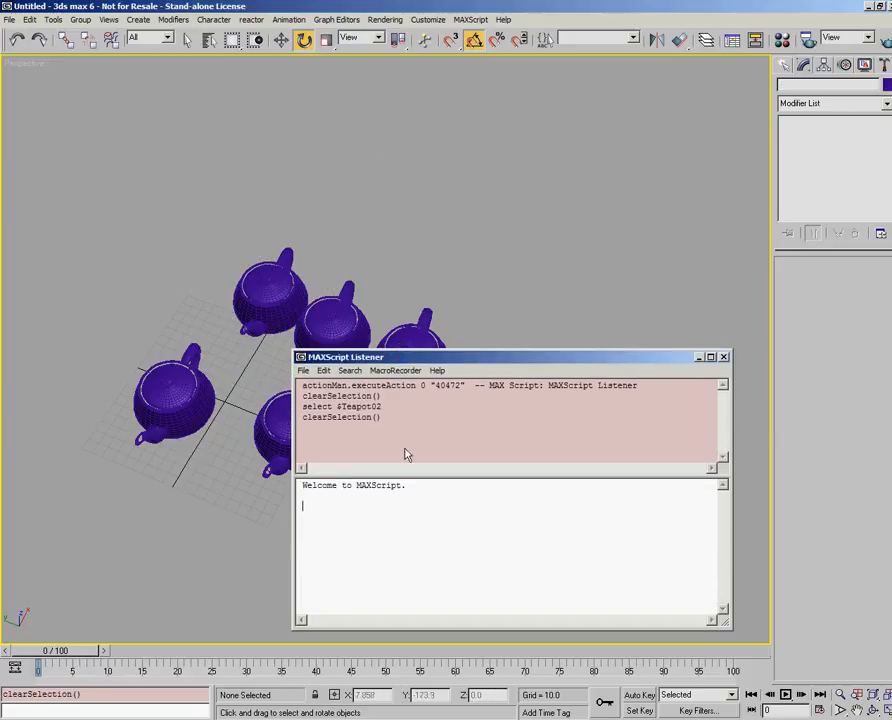
left_click_drag(418, 479, 420, 500)
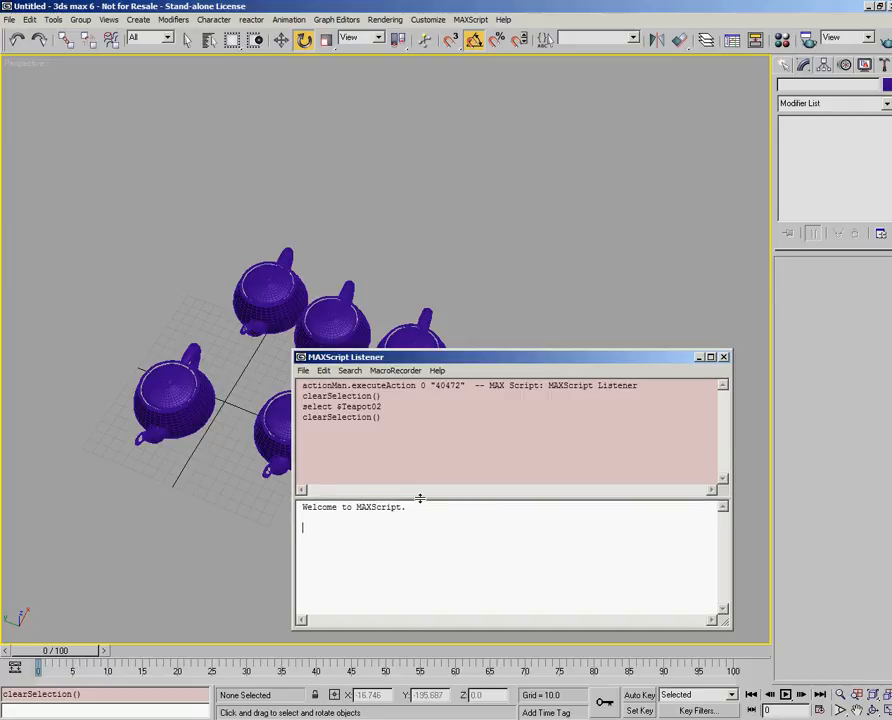
left_click(290, 281)
middle_click_drag(530, 316, 448, 246)
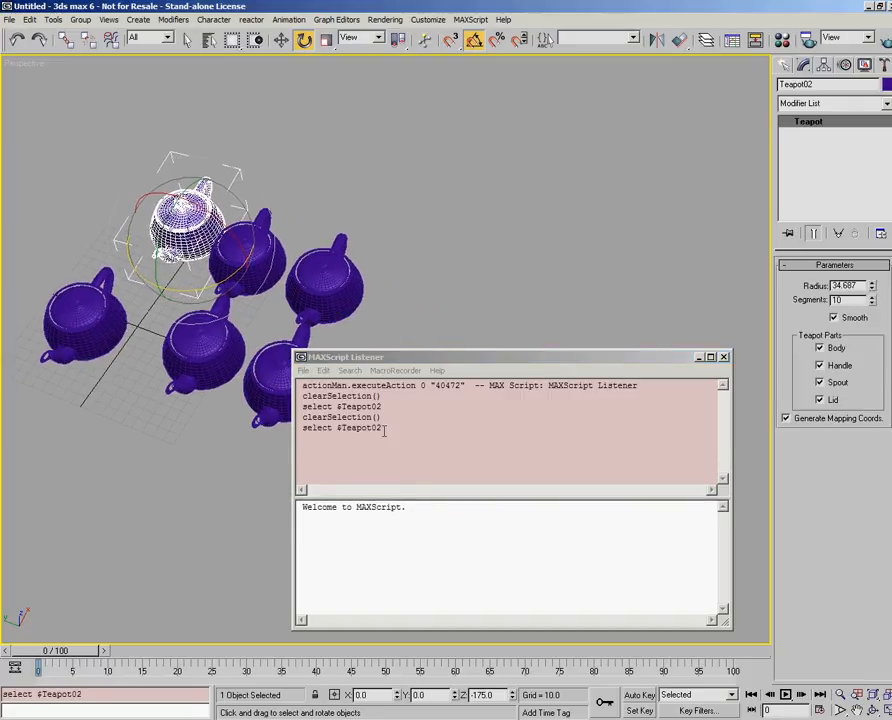
left_click(316, 264)
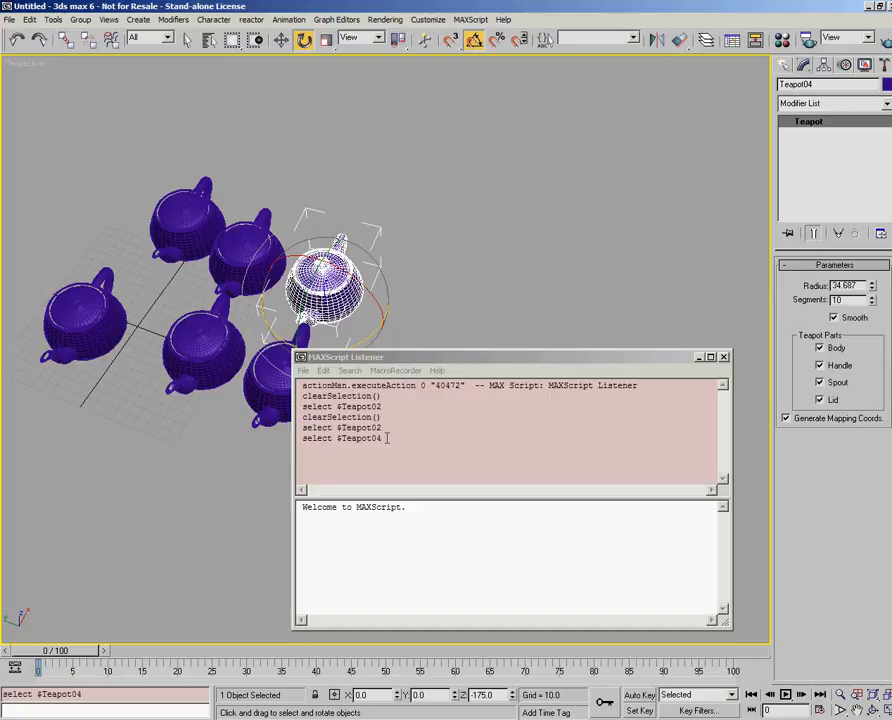
- Display the empty custom toolbar docked beside the viewport
right_click(610, 50)
left_click(645, 161)
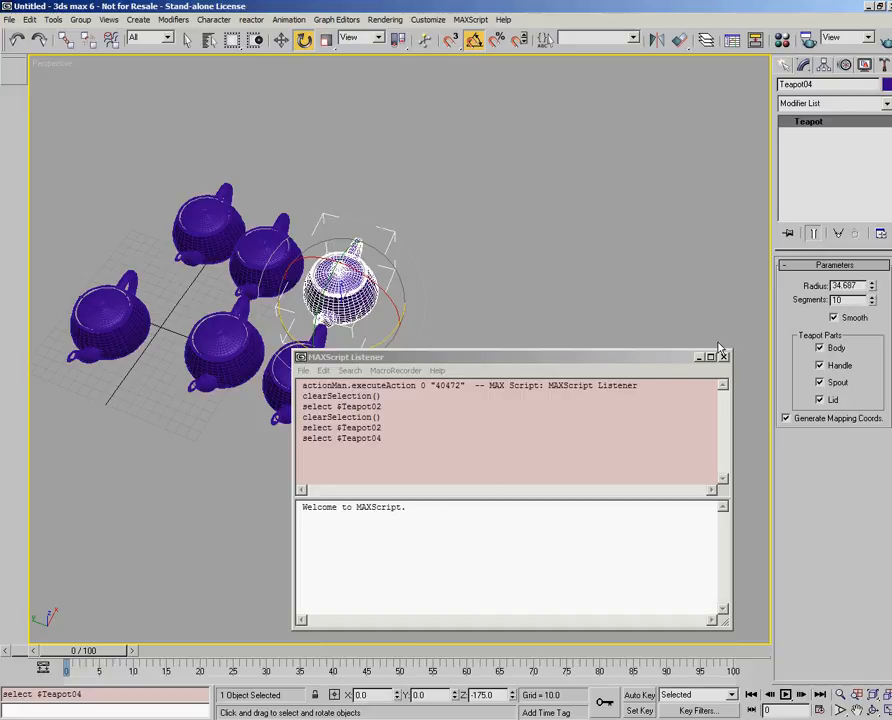
- Set the selected teapot's radius to 30 and its segments to 4 while the macro recorder logs the changes
left_click_drag(862, 287, 766, 291)
type("30")
key("Return")
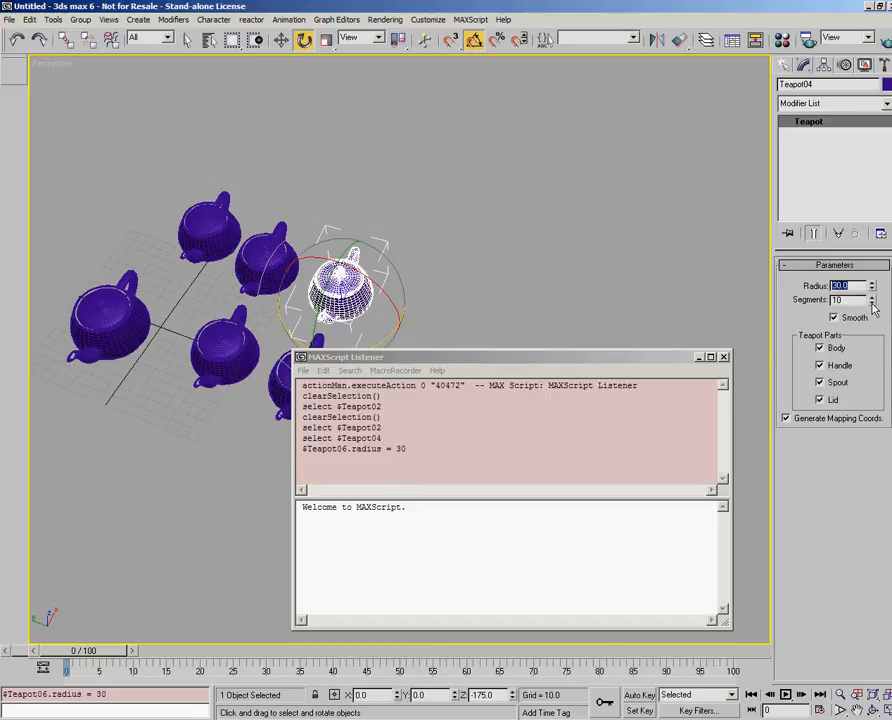
left_click_drag(856, 301, 830, 304)
type("4")
key("Return")
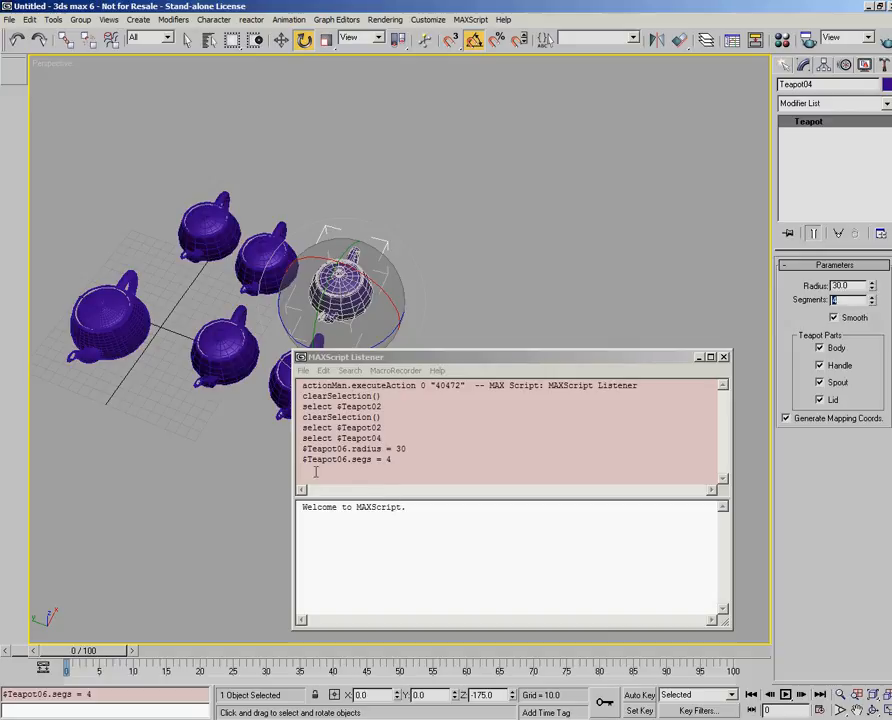
- Turn the two recorded radius and segs lines into a macro button on the empty toolbar, and close the Listener
left_click(302, 449)
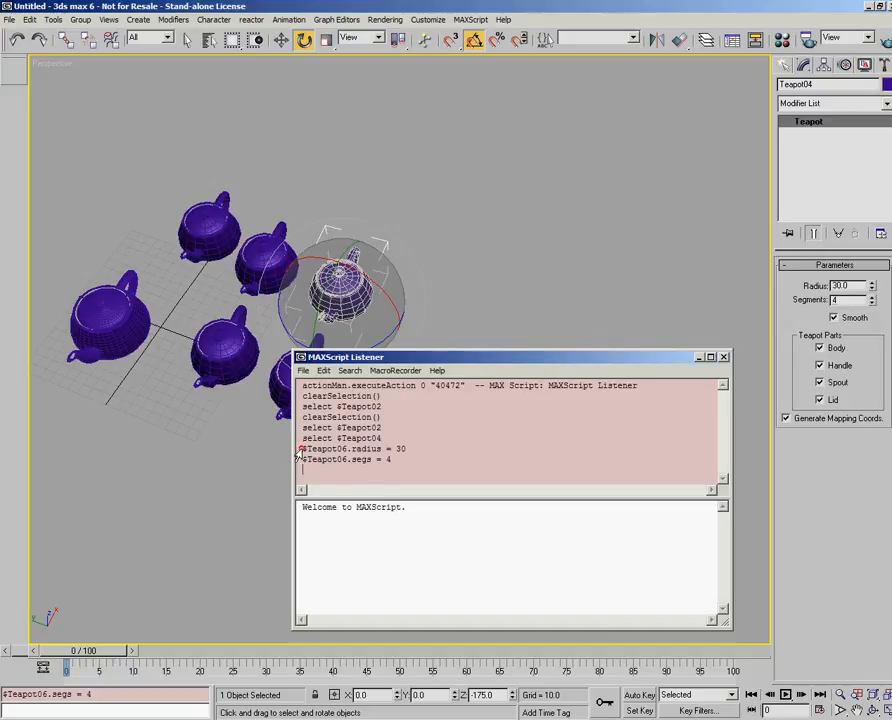
left_click_drag(304, 449, 420, 462)
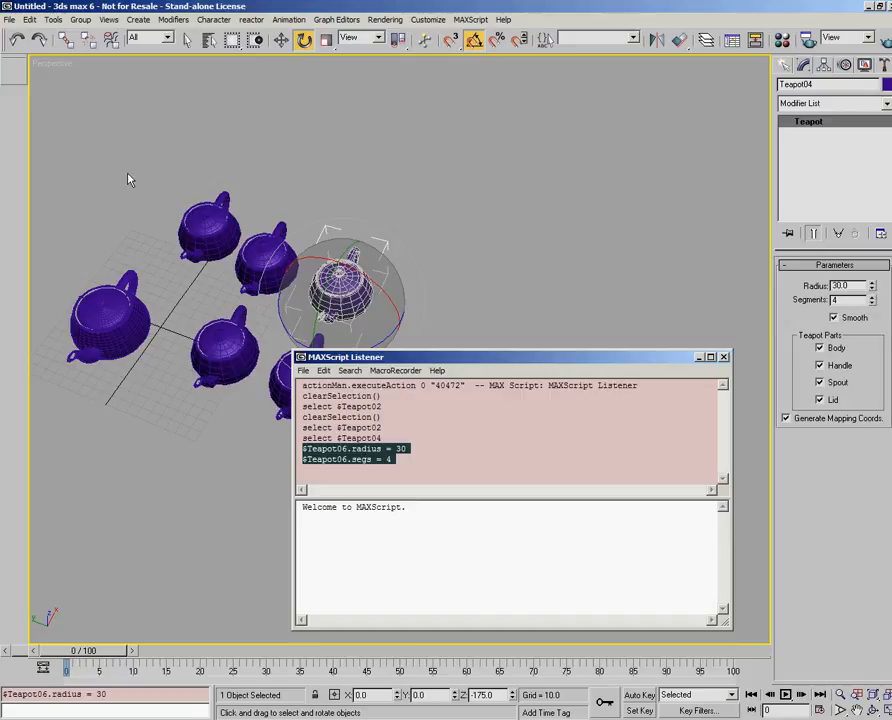
left_click_drag(378, 459, 13, 70)
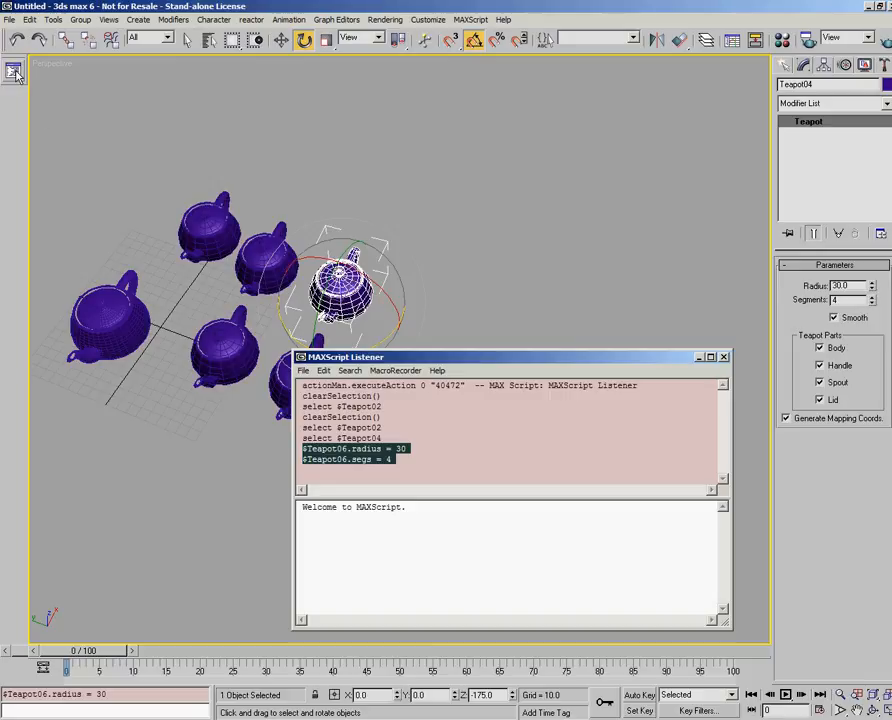
left_click(723, 359)
- Increase the instanced teapots' radius to 35.7 and their segments to 10
middle_click_drag(437, 332, 535, 377)
scroll(529, 383, "up", 3)
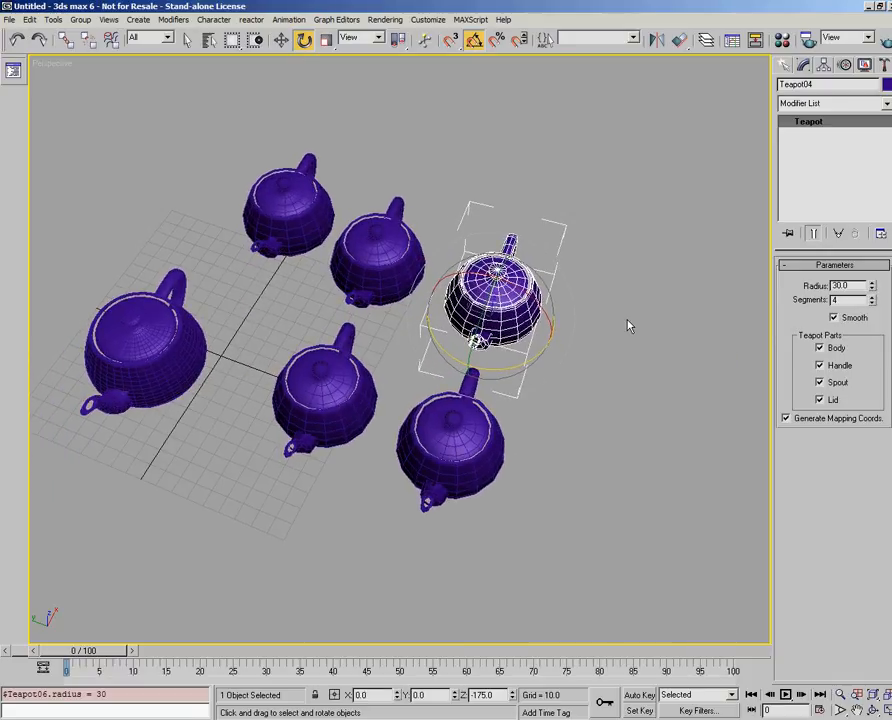
left_click_drag(871, 286, 877, 267)
left_click(872, 297)
left_click(872, 296)
left_click(872, 296)
left_click(872, 296)
left_click(872, 296)
left_click(872, 296)
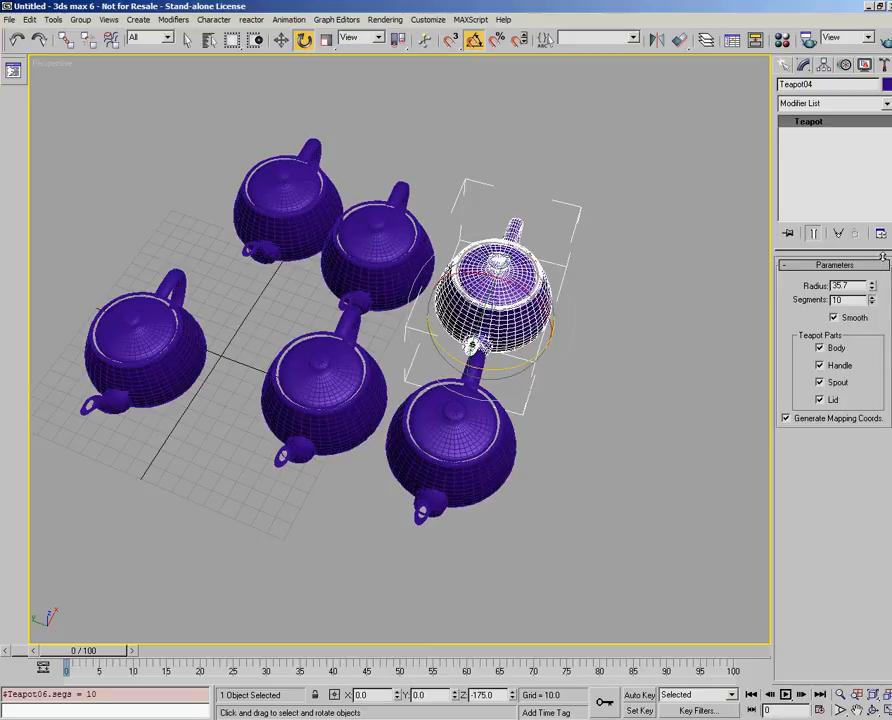
- Activate the Move tool and make the instanced teapots unique one by one, including Teapot06 and Teapot03
left_click_drag(105, 102, 677, 573)
left_click(281, 40)
left_click(550, 194)
left_click(522, 301)
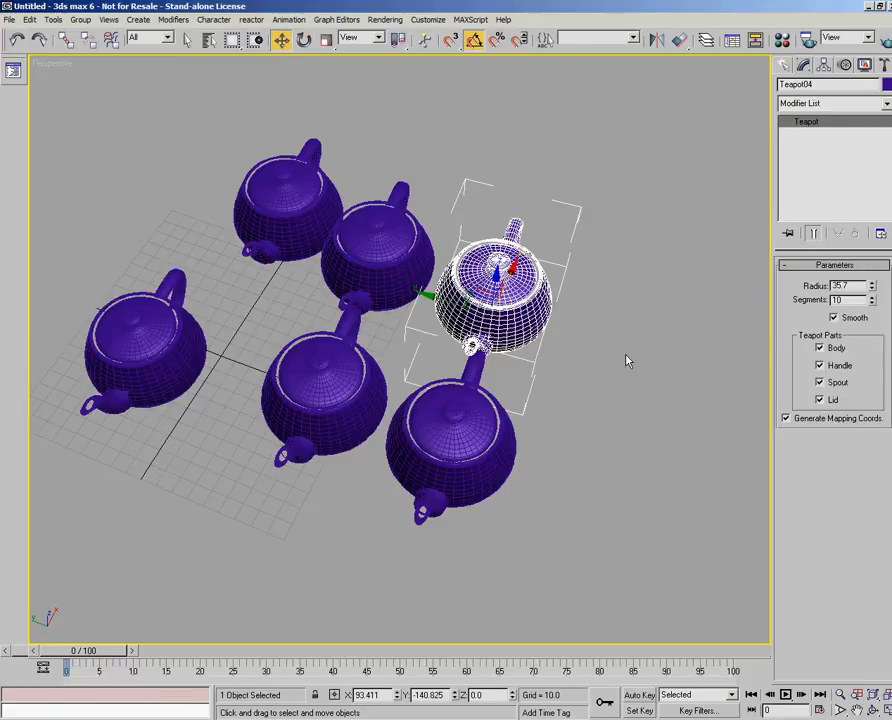
left_click(450, 450)
left_click(341, 423)
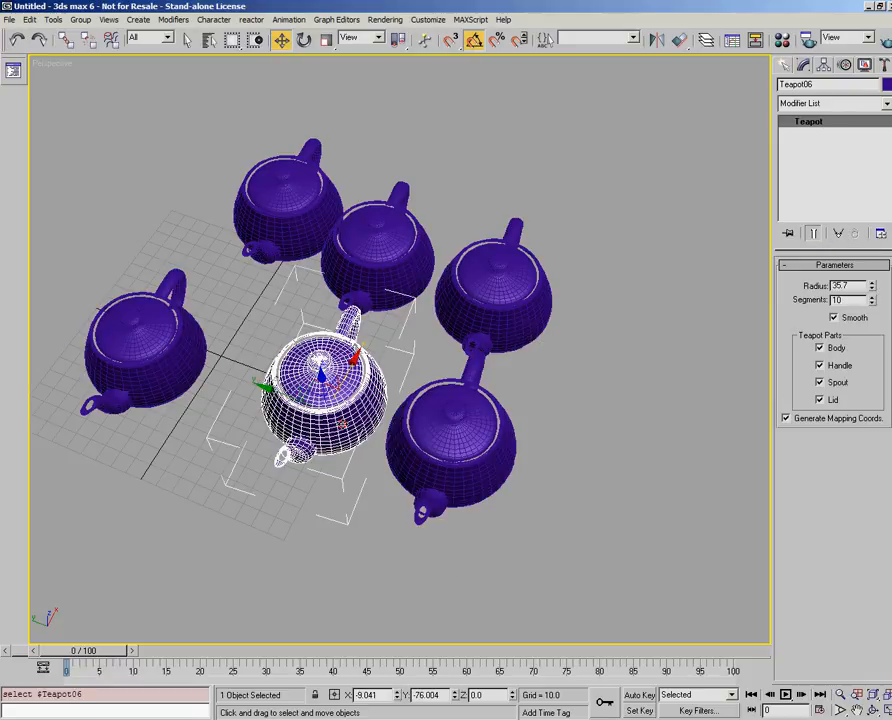
left_click(838, 230)
left_click(420, 260)
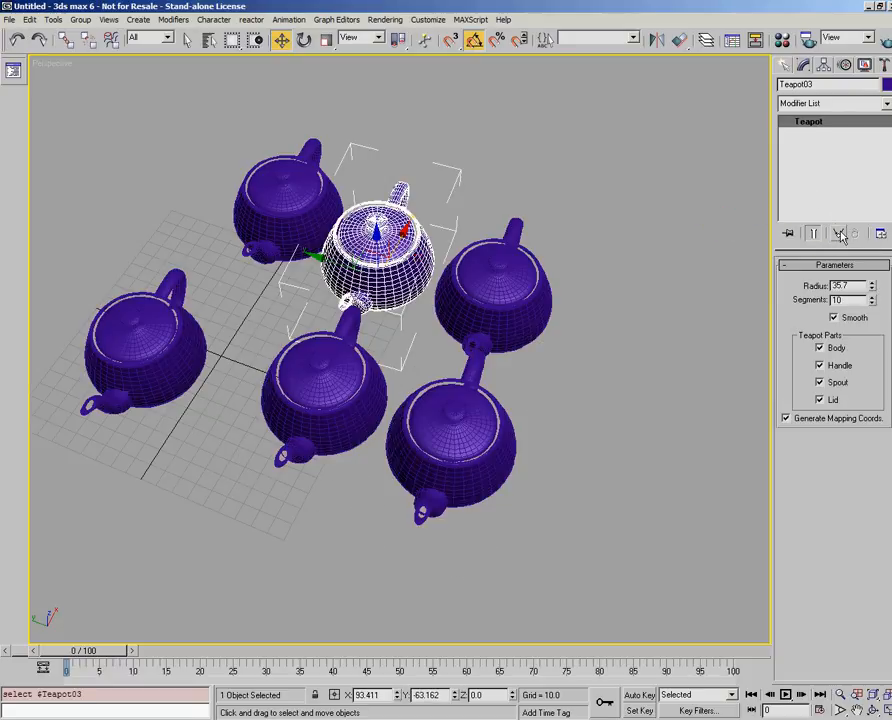
left_click(302, 188)
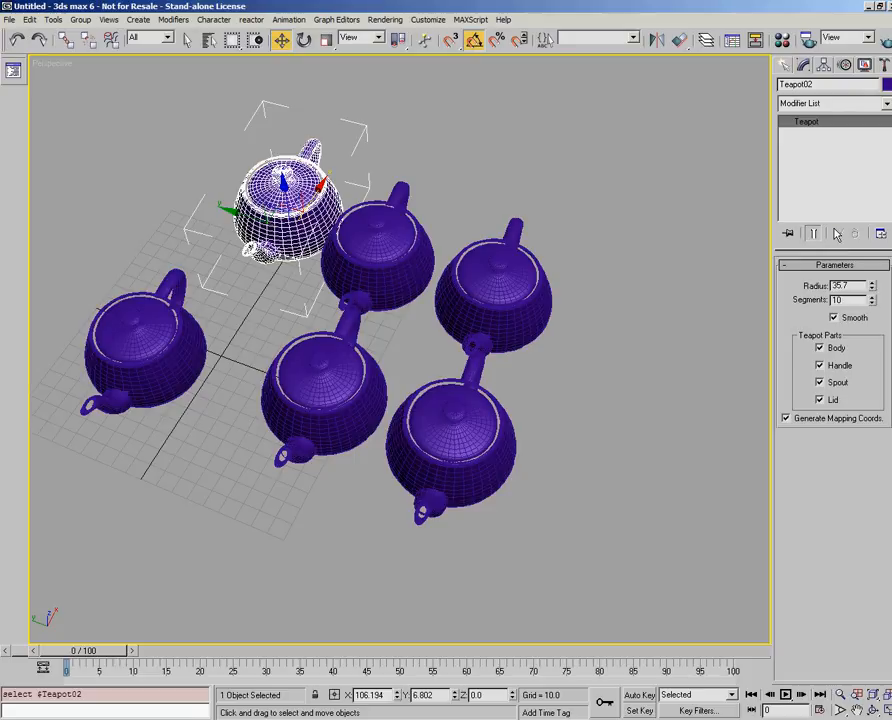
- Select each teapot in turn to check that it is no longer an instance, and clear the selection
left_click(415, 275)
left_click(494, 274)
left_click(472, 395)
left_click(330, 344)
left_click(178, 343)
left_click(377, 135)
middle_click_drag(384, 231, 404, 234)
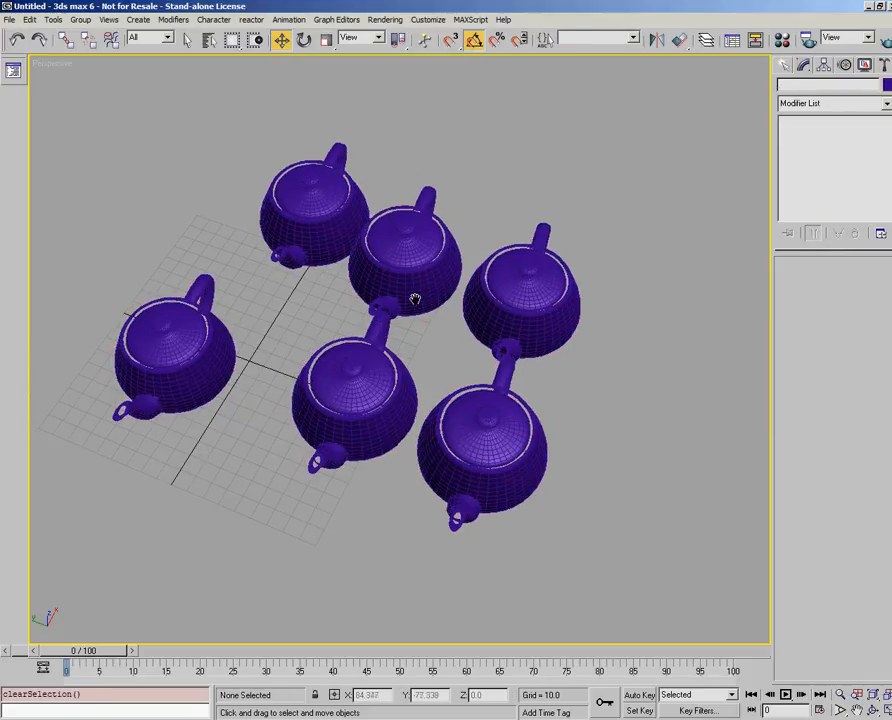
middle_click_drag(476, 334, 485, 345)
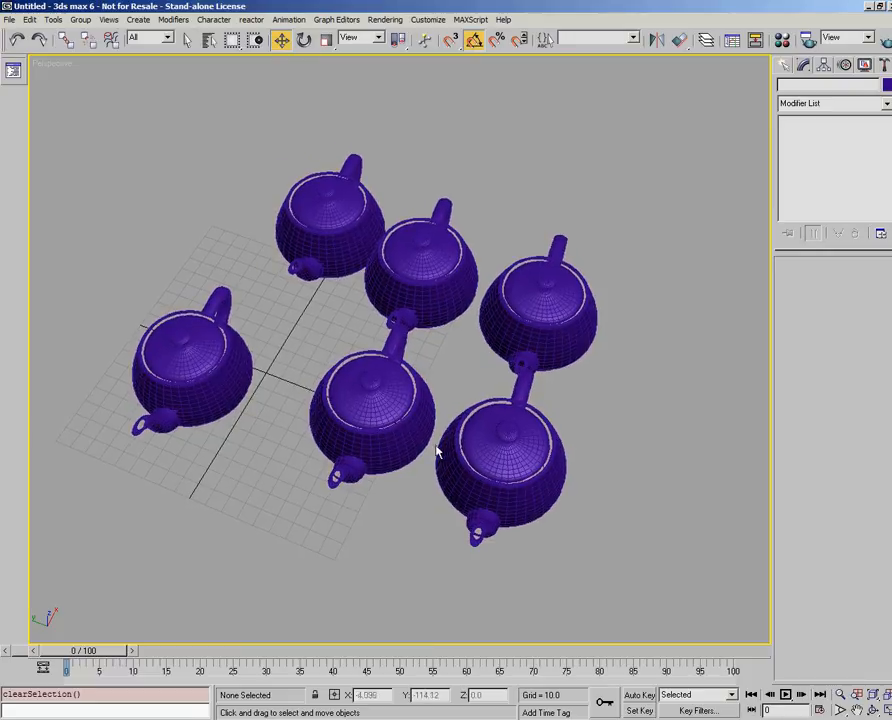
- Run the new macro with Teapot02 selected, and select Teapot06 to inspect its parameters
left_click(356, 205)
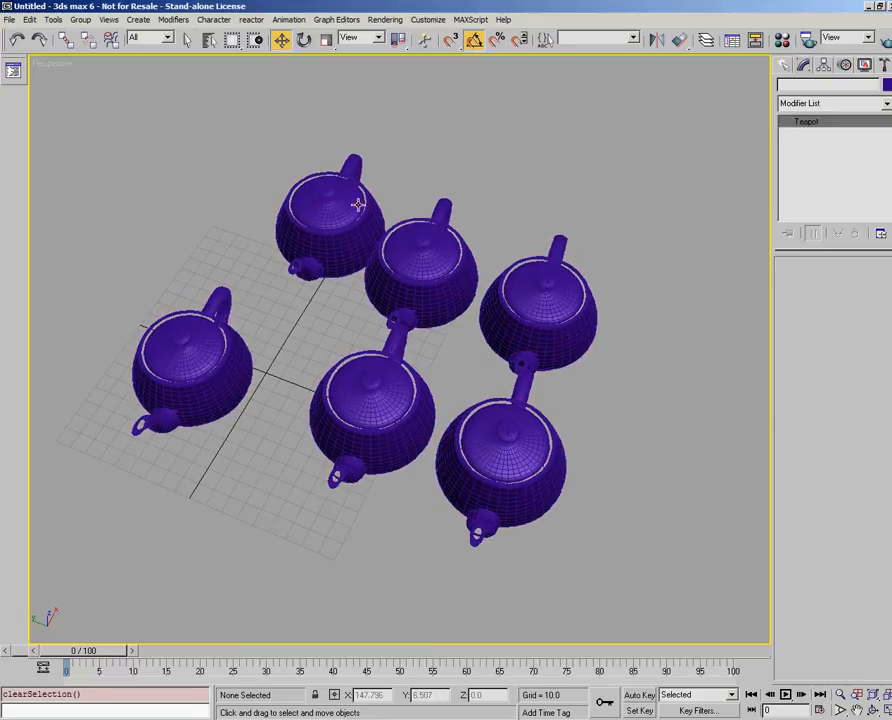
left_click(13, 73)
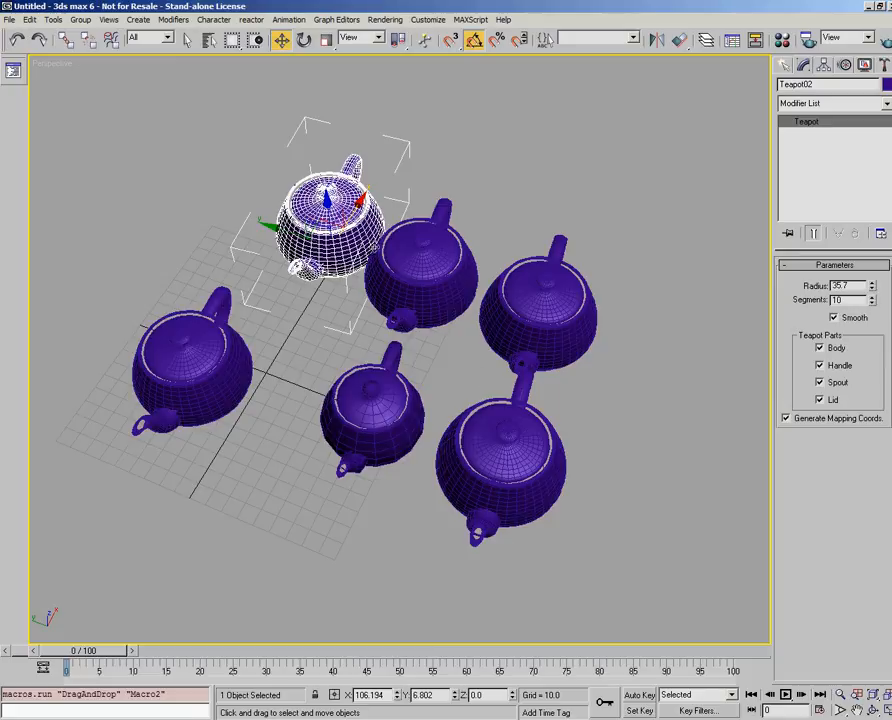
left_click(350, 414)
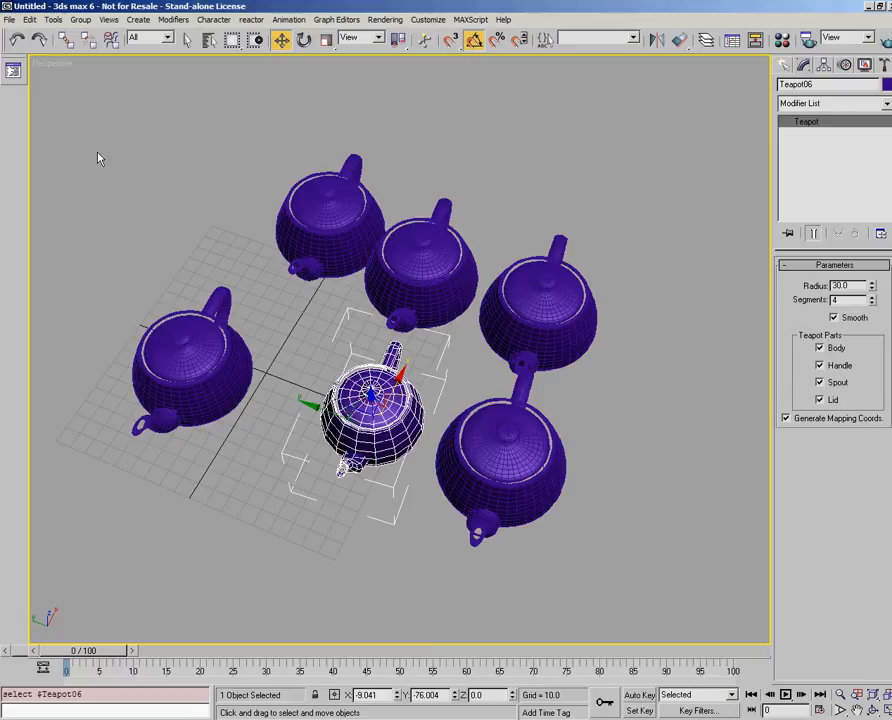
- Open the macro button's script for editing and shorten $Teapot06 to $ in both the radius and segs lines
right_click(13, 70)
left_click(62, 107)
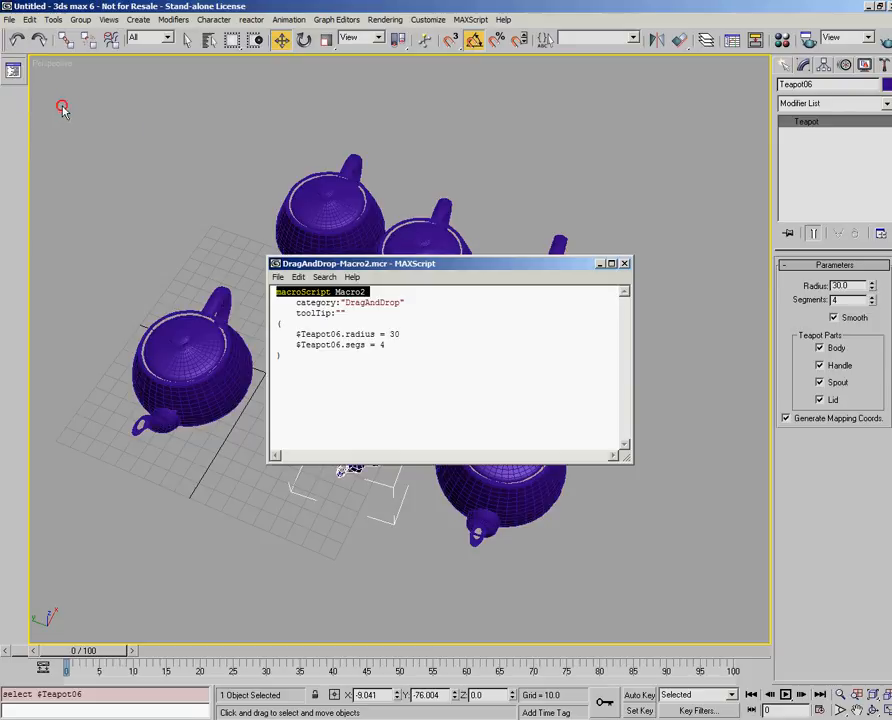
left_click_drag(400, 263, 517, 415)
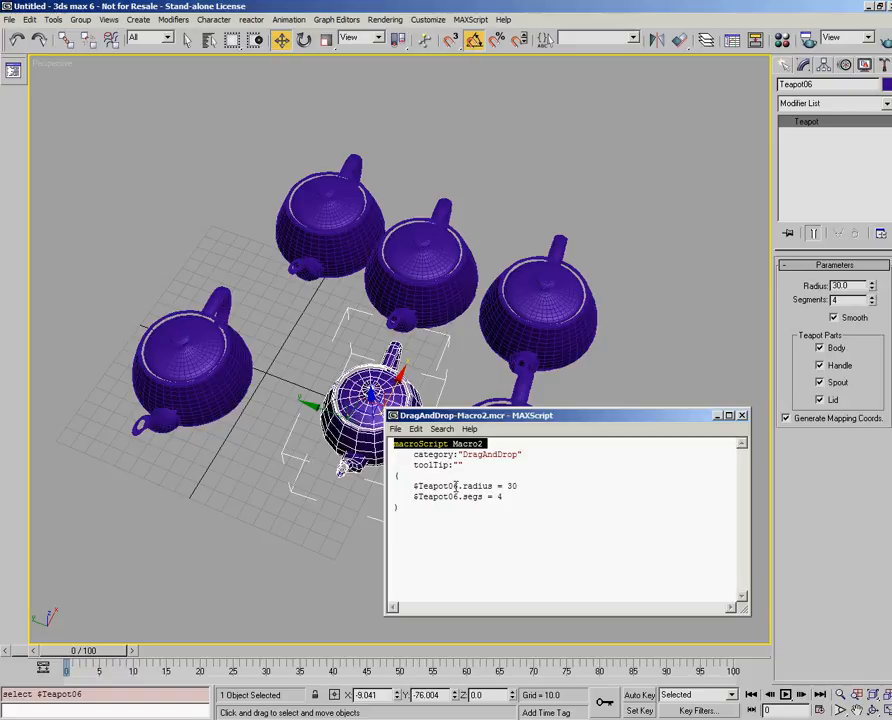
left_click(458, 486)
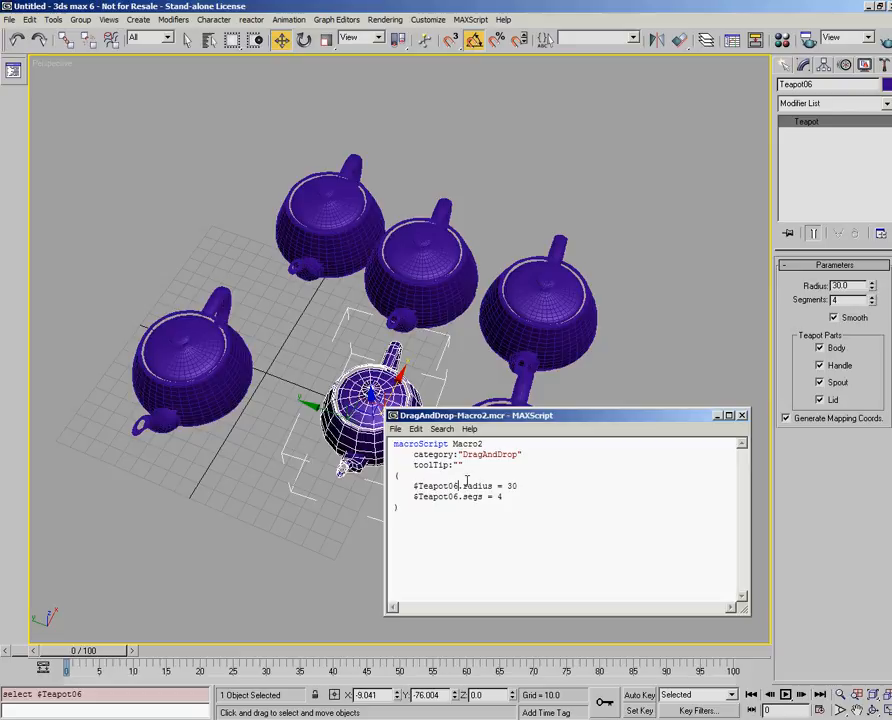
key("BackSpace")
key("BackSpace")
key("BackSpace")
key("BackSpace")
key("BackSpace")
key("BackSpace")
key("BackSpace")
key("BackSpace")
key("BackSpace")
key("BackSpace")
key("BackSpace")
key("BackSpace")
key("BackSpace")
key("BackSpace")
key("BackSpace")
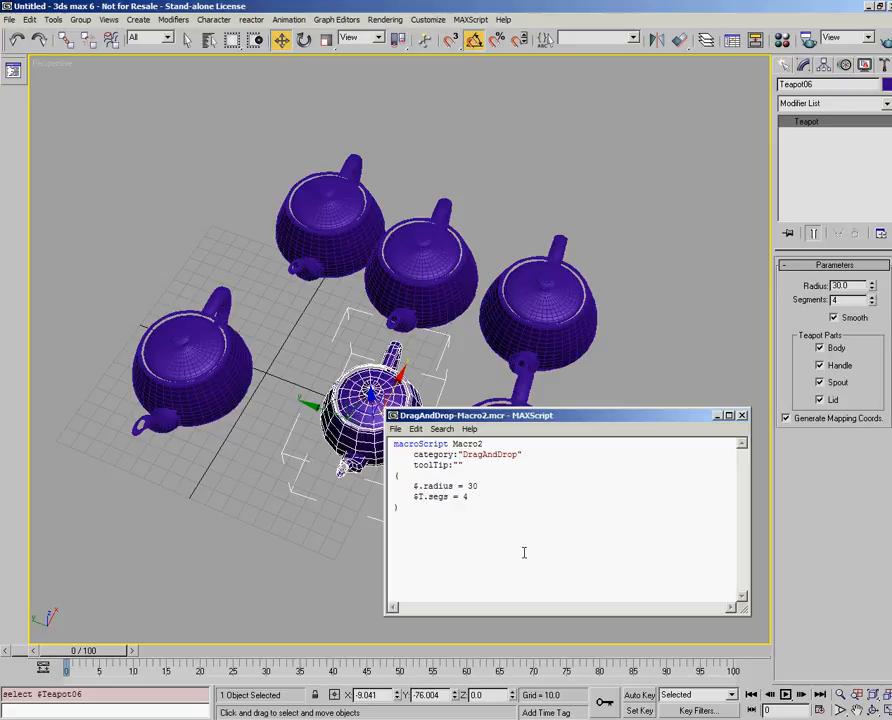
key("BackSpace")
- Evaluate and save the edited macro script, and close its editor window
left_click(396, 428)
left_click(418, 517)
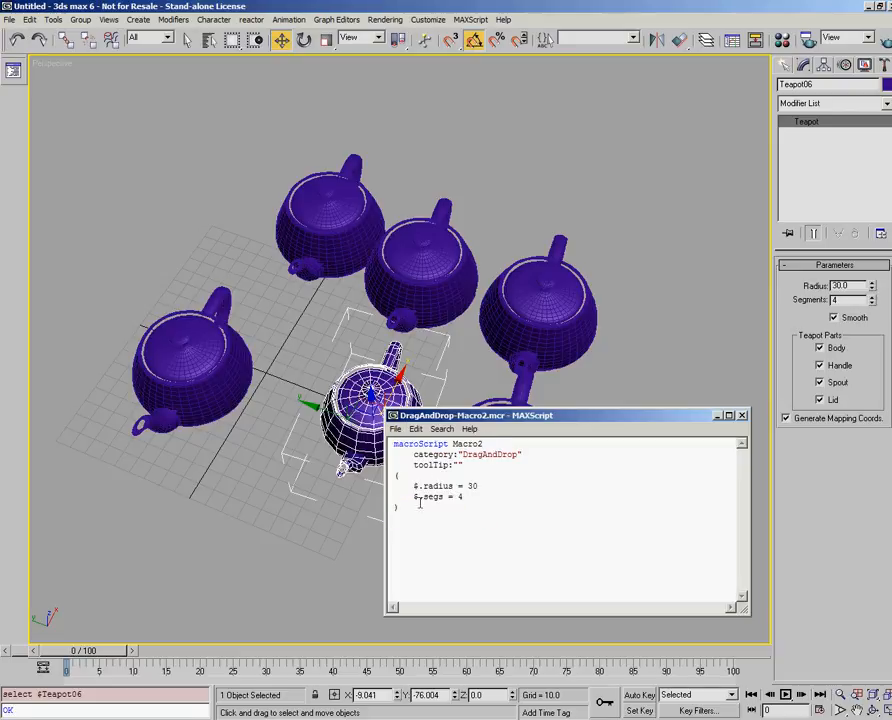
left_click(396, 428)
left_click(410, 486)
left_click(716, 424)
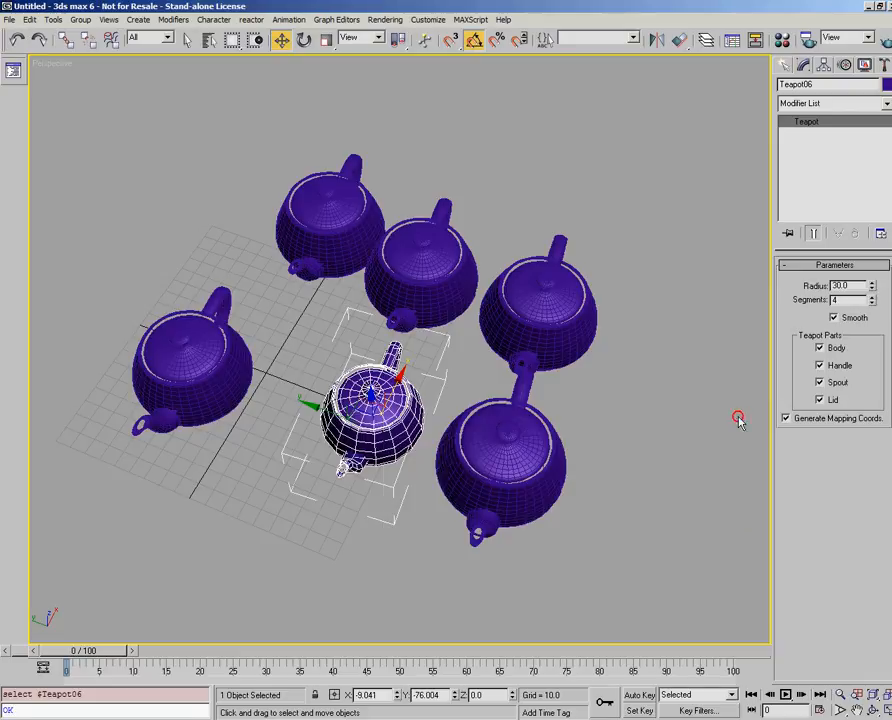
- Apply the edited macro to Teapot05, Teapot04, Teapot03, Teapot02 and the frontmost grid-side teapot in turn, and clear the selection
left_click(614, 472)
left_click(510, 506)
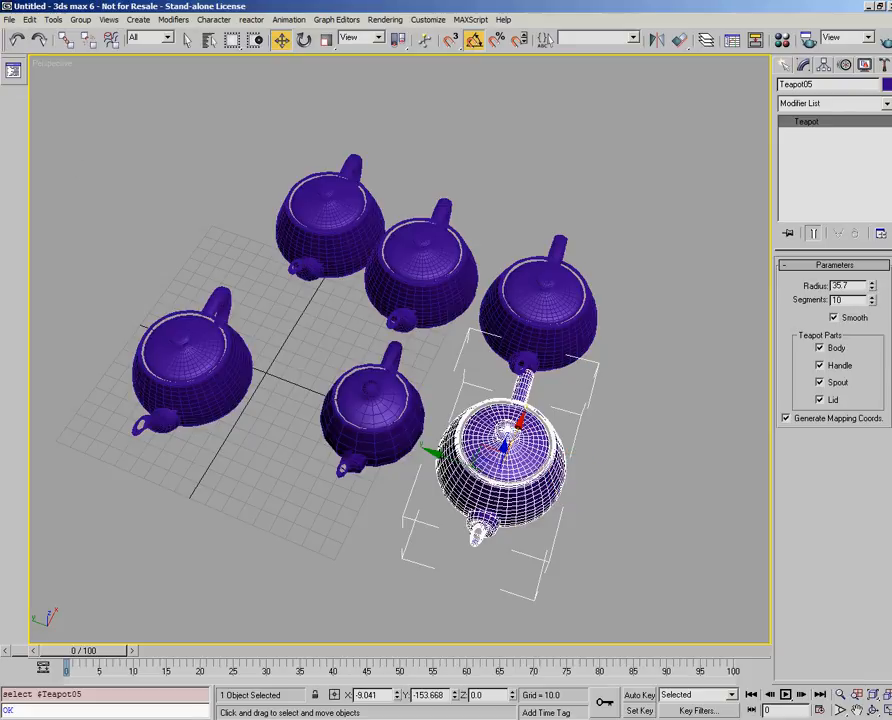
left_click(13, 70)
left_click(522, 282)
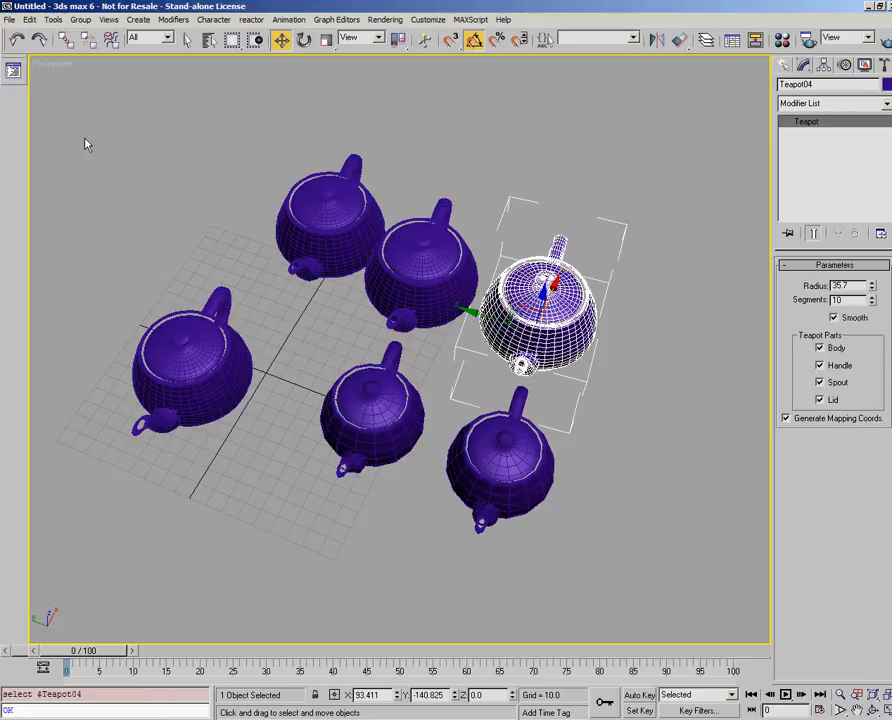
left_click(13, 70)
left_click(393, 238)
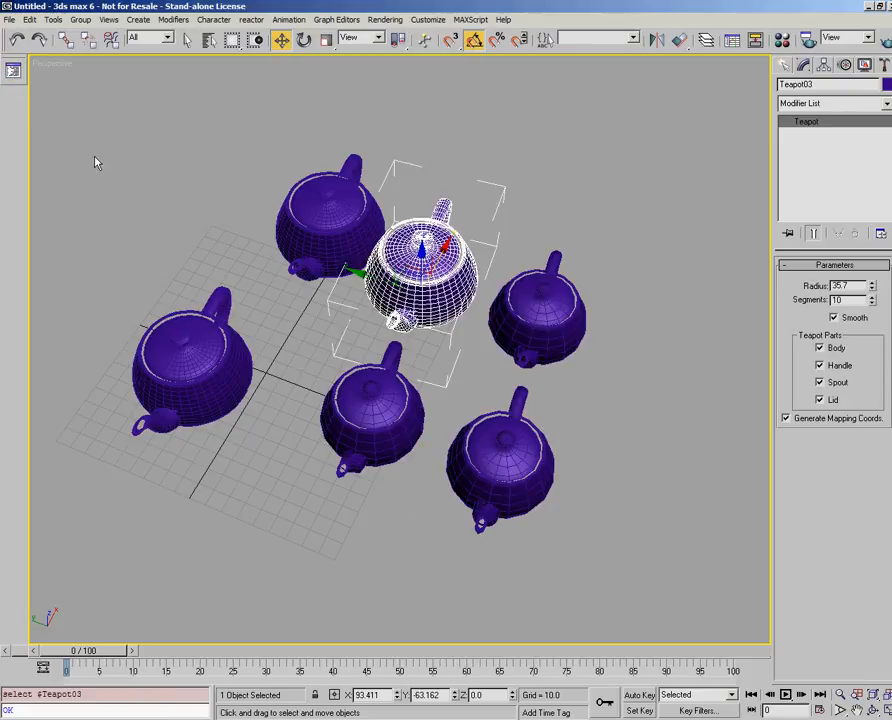
left_click(13, 70)
left_click(332, 248)
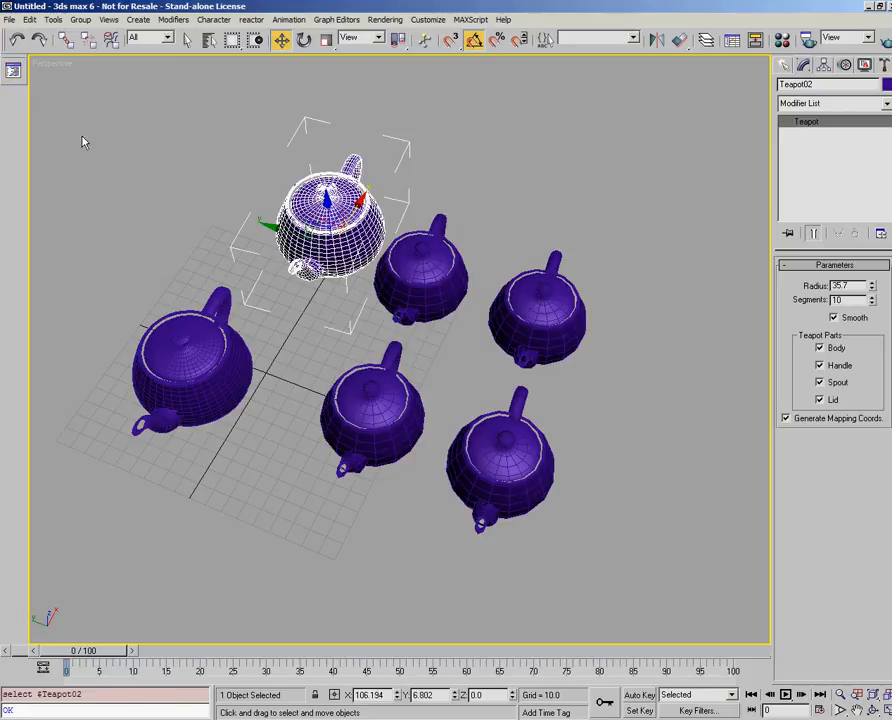
left_click(13, 70)
left_click(174, 350)
left_click(13, 70)
left_click(130, 116)
- Edit the macro button's appearance, browsing the NURBSCurve icon group and choosing the Particles group for its image
right_click(13, 70)
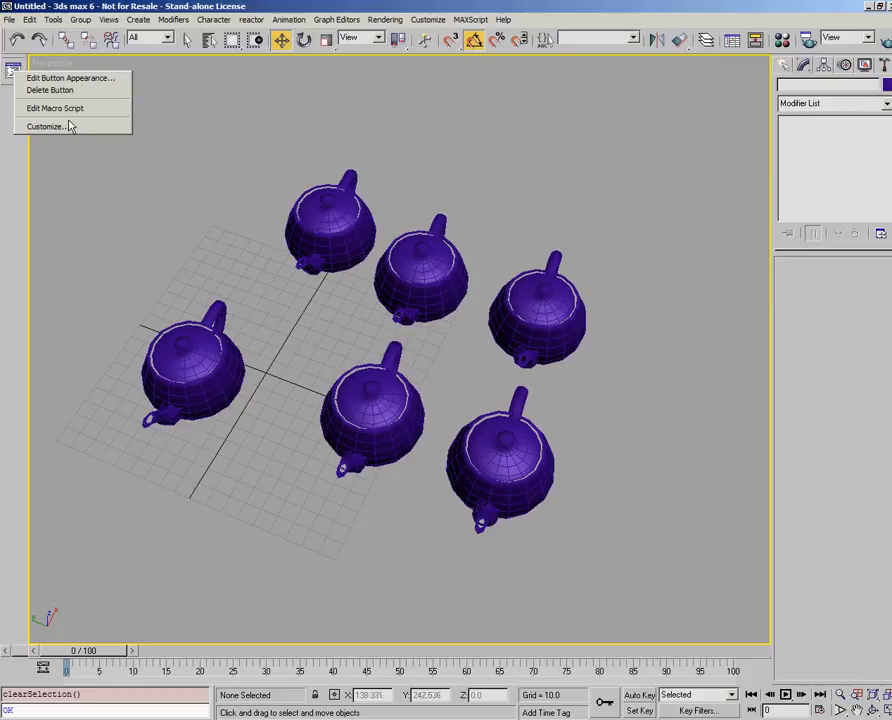
left_click(68, 78)
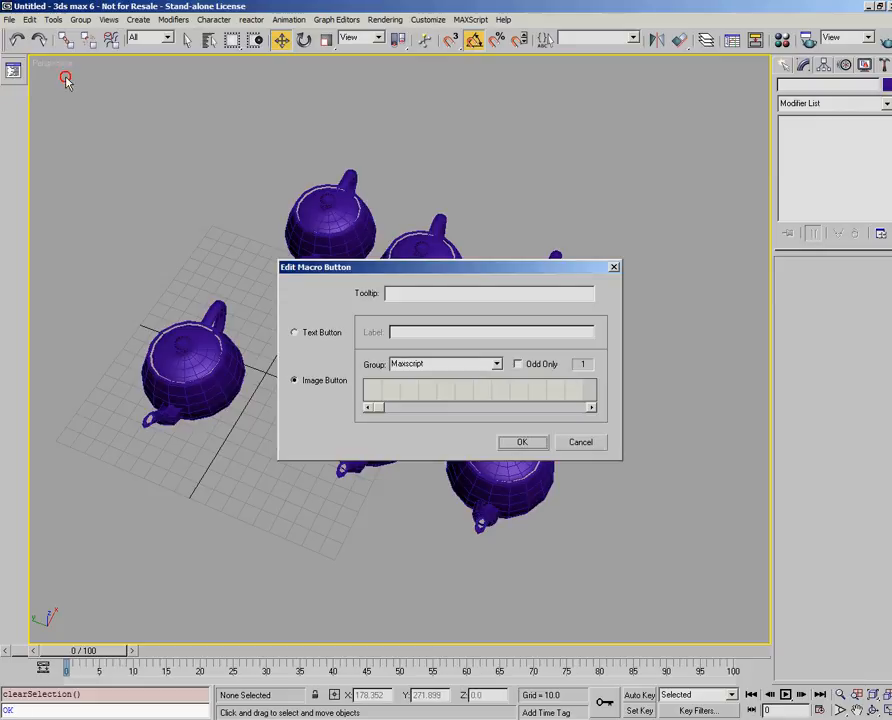
left_click(496, 364)
left_click(470, 404)
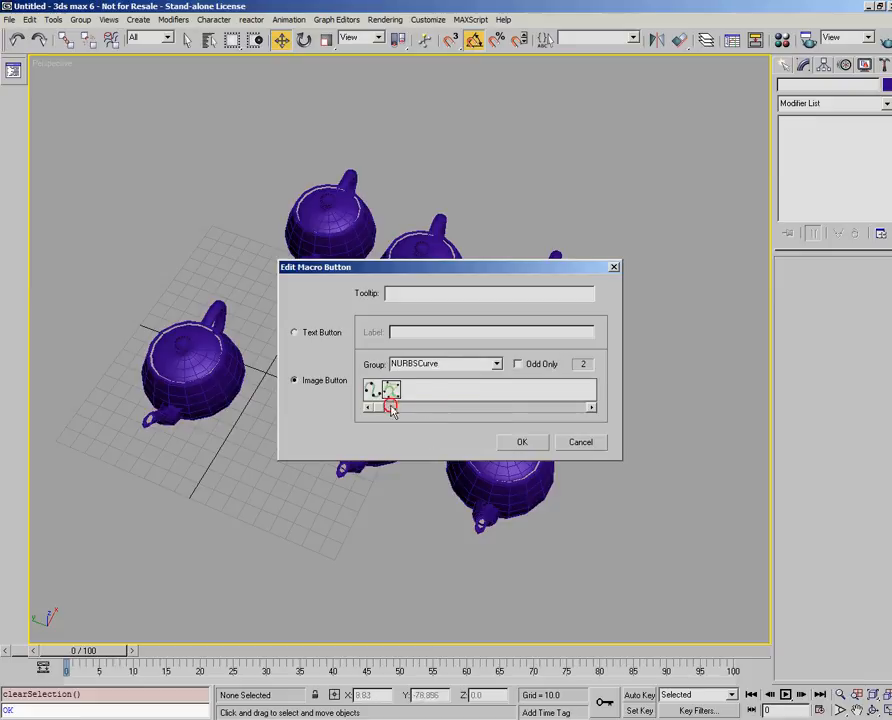
left_click(498, 364)
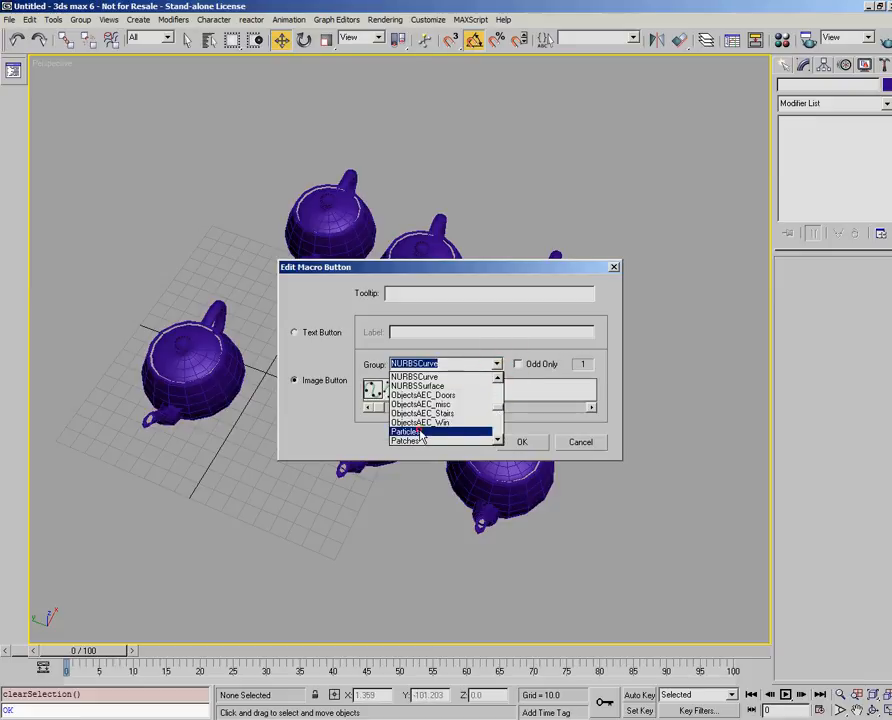
left_click(410, 437)
- Try out the different Particles icons for the macro button, finishing on the sixth one
left_click(392, 396)
left_click(411, 392)
left_click(430, 390)
left_click(448, 391)
left_click(466, 399)
left_click(441, 392)
left_click(428, 392)
left_click(410, 394)
left_click(393, 395)
left_click(374, 394)
left_click(392, 393)
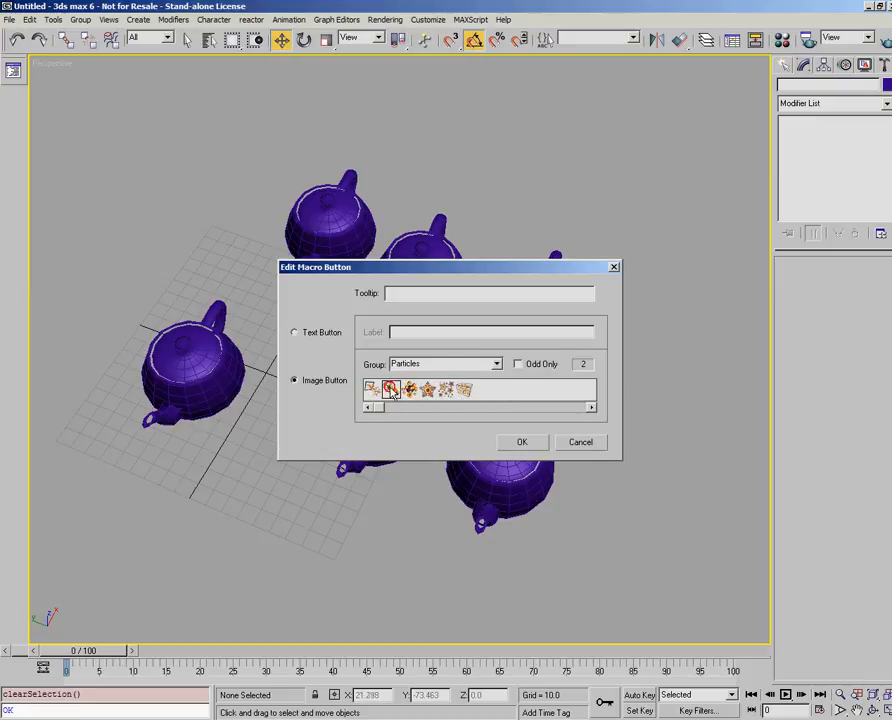
left_click(409, 391)
left_click(446, 391)
left_click(464, 390)
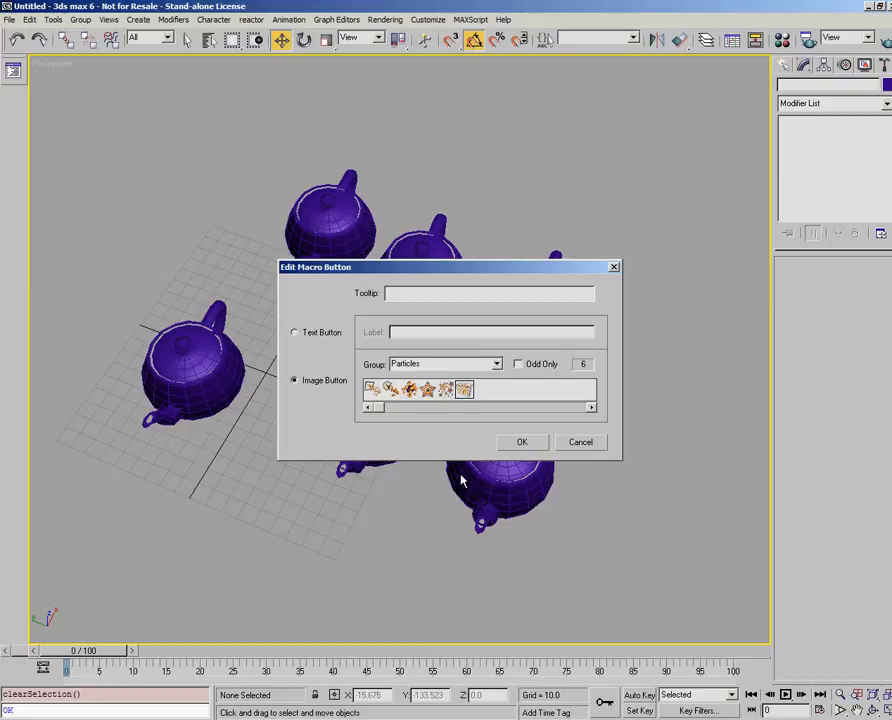
- Make the macro button a text button labelled T1 and apply the change
left_click(316, 333)
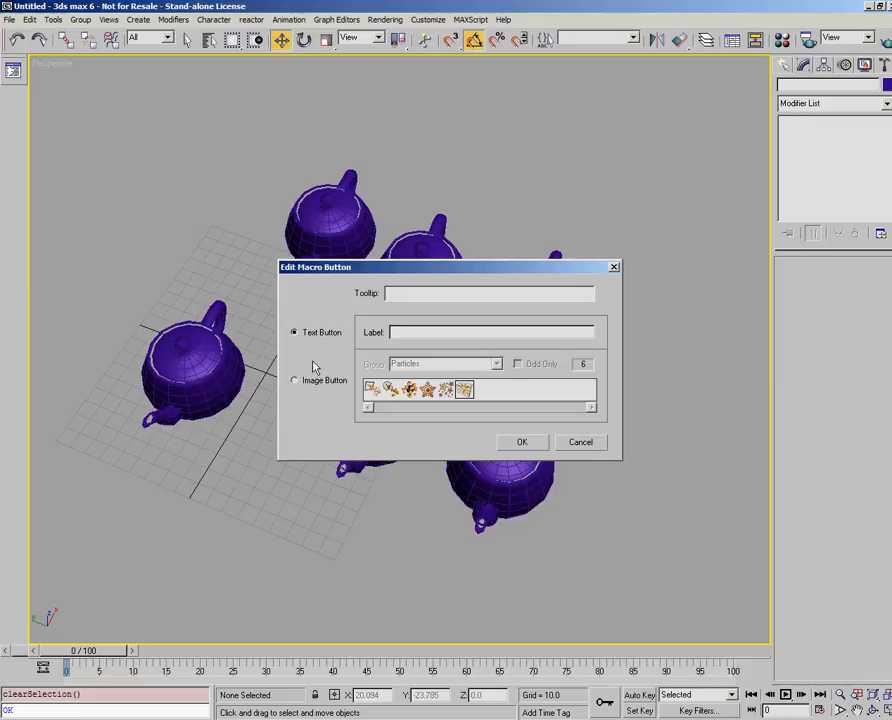
left_click(399, 330)
type("T1")
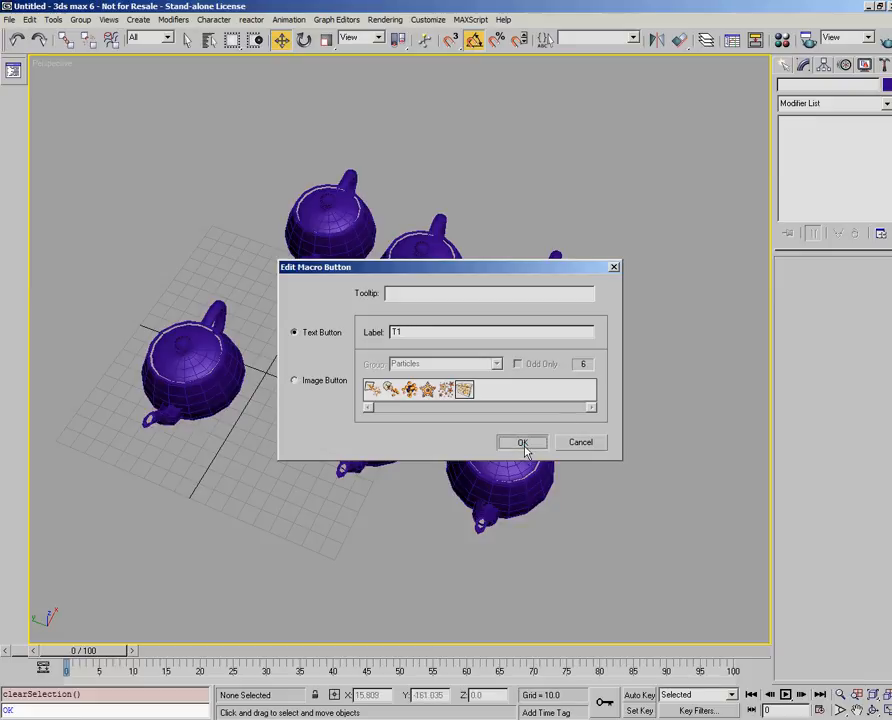
left_click(523, 443)
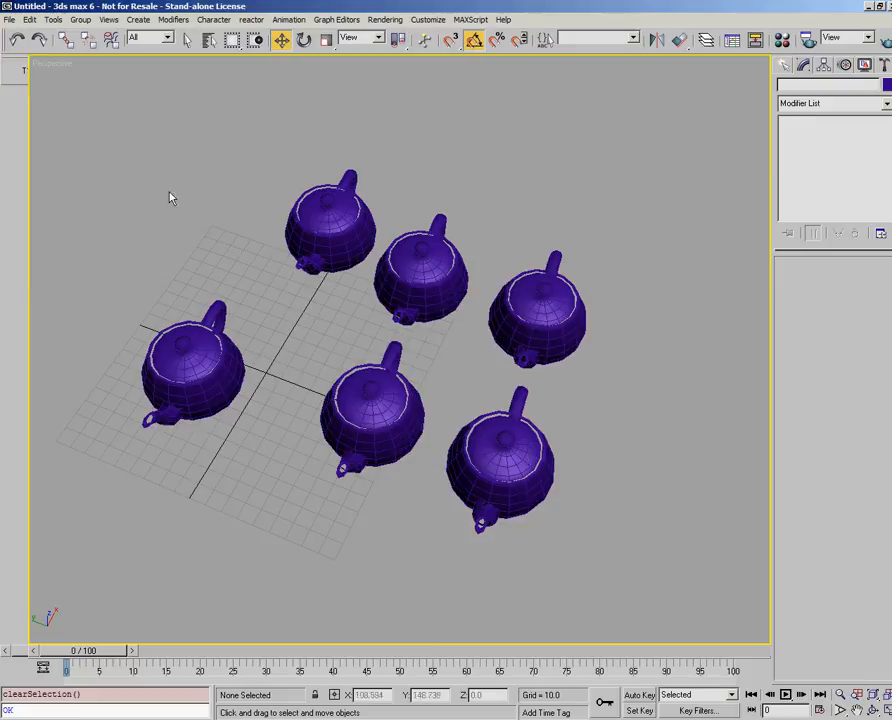
- Change the macro button back to an image button using the second icon of the Patches group
right_click(27, 72)
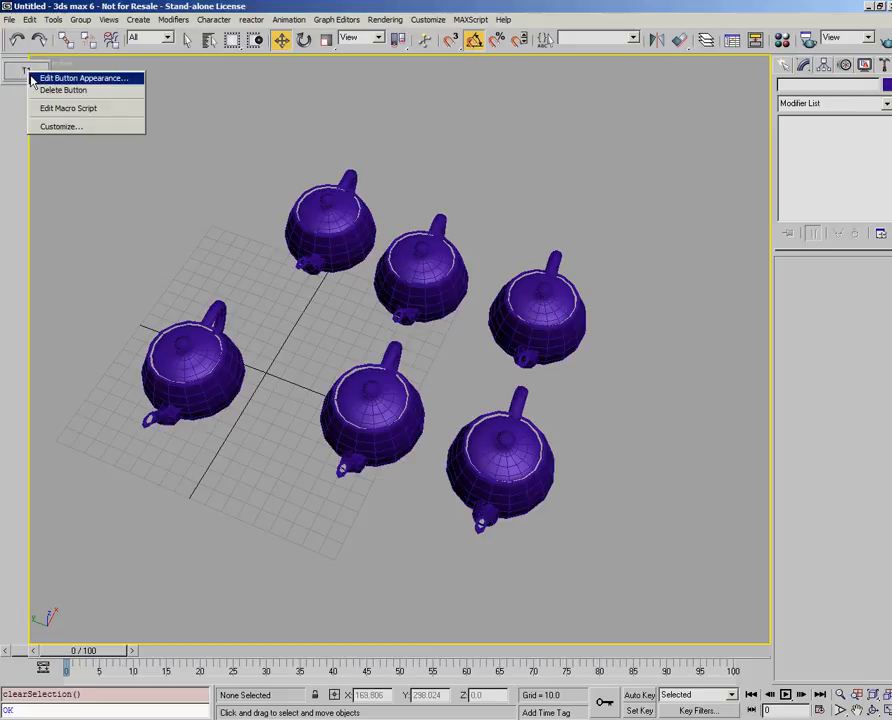
left_click(33, 78)
left_click(302, 380)
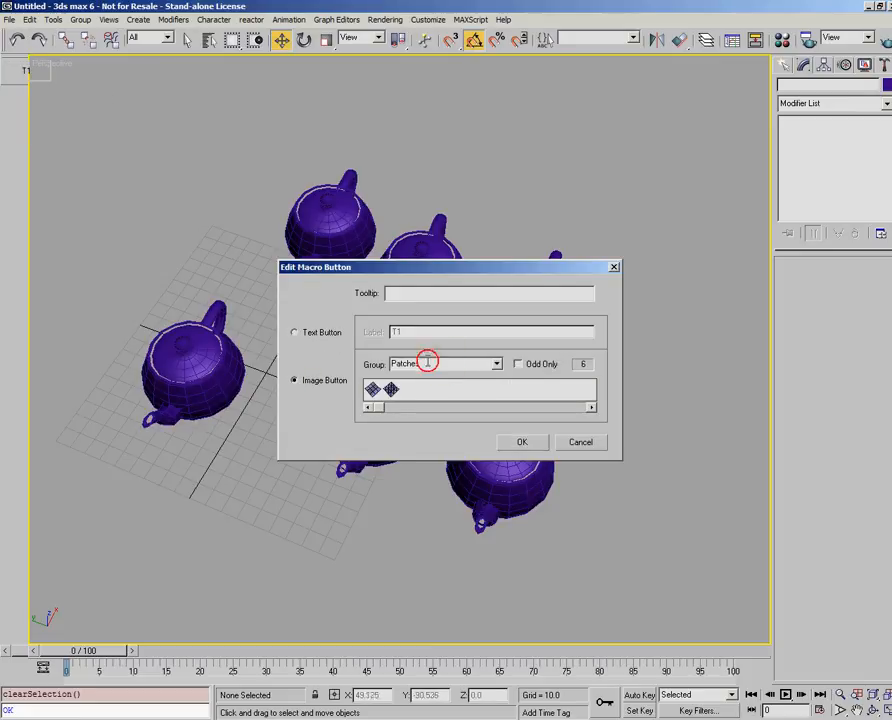
left_click(391, 390)
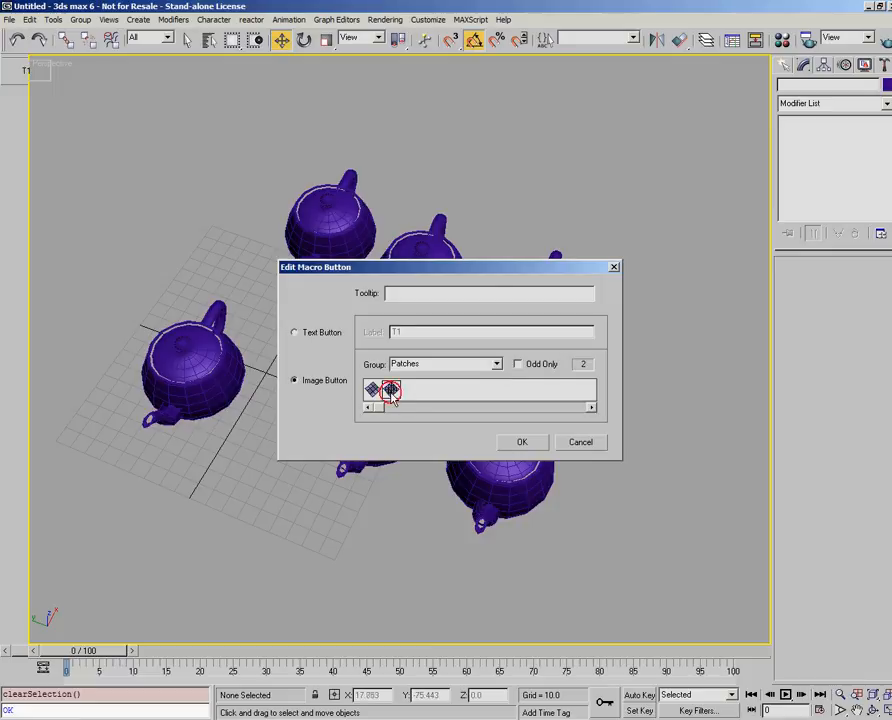
left_click(518, 442)
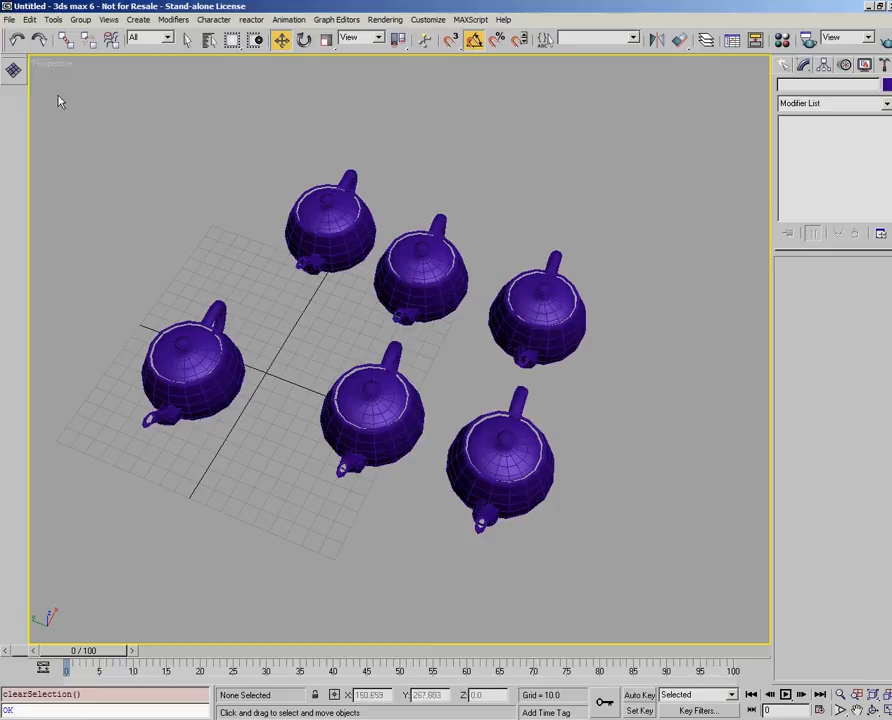
- Select Teapot03 to check its parameters, and clear the selection
left_click(282, 178)
left_click(146, 124)
left_click(402, 232)
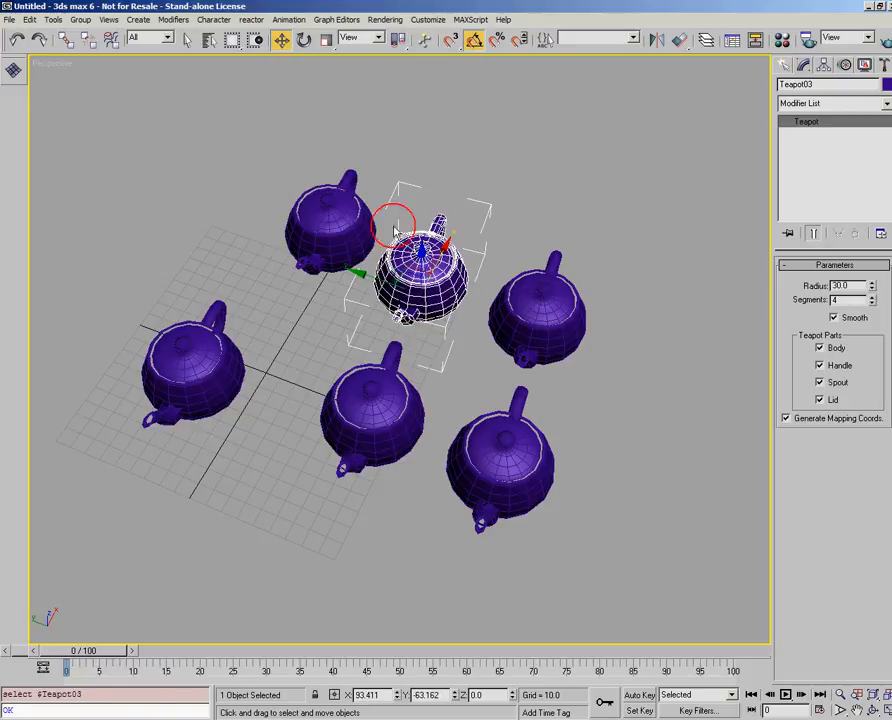
left_click(534, 154)
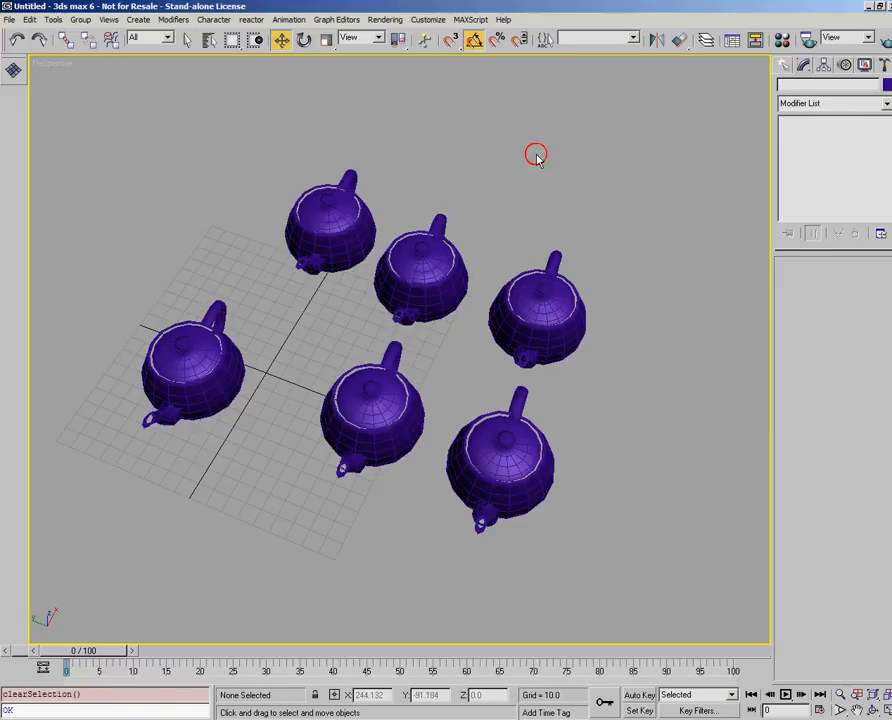
- Open the MAXScript Listener, examine the recorded commands and macro recording options, and close it
left_click(474, 21)
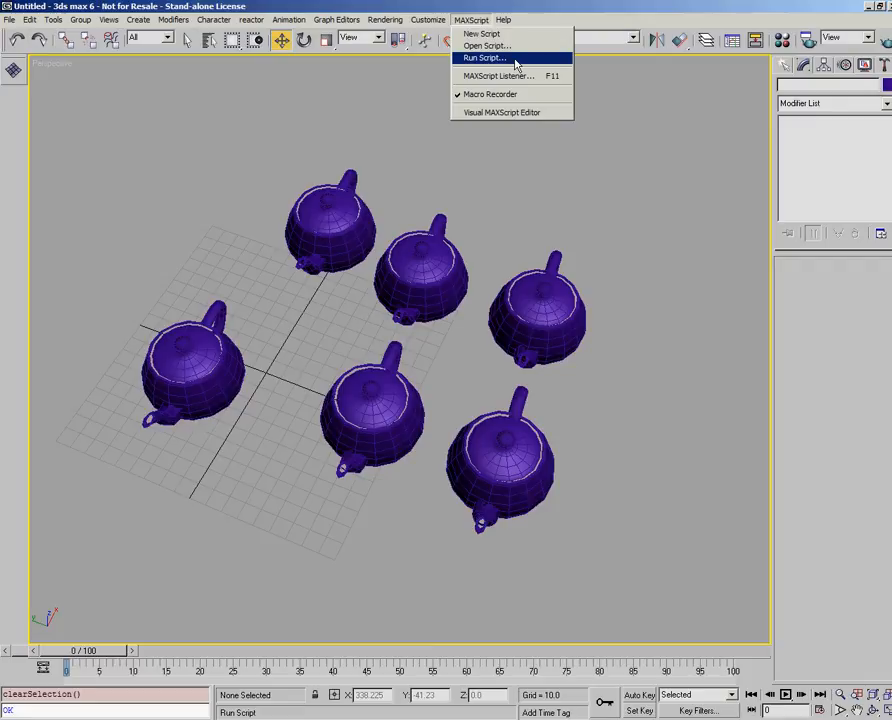
left_click(516, 78)
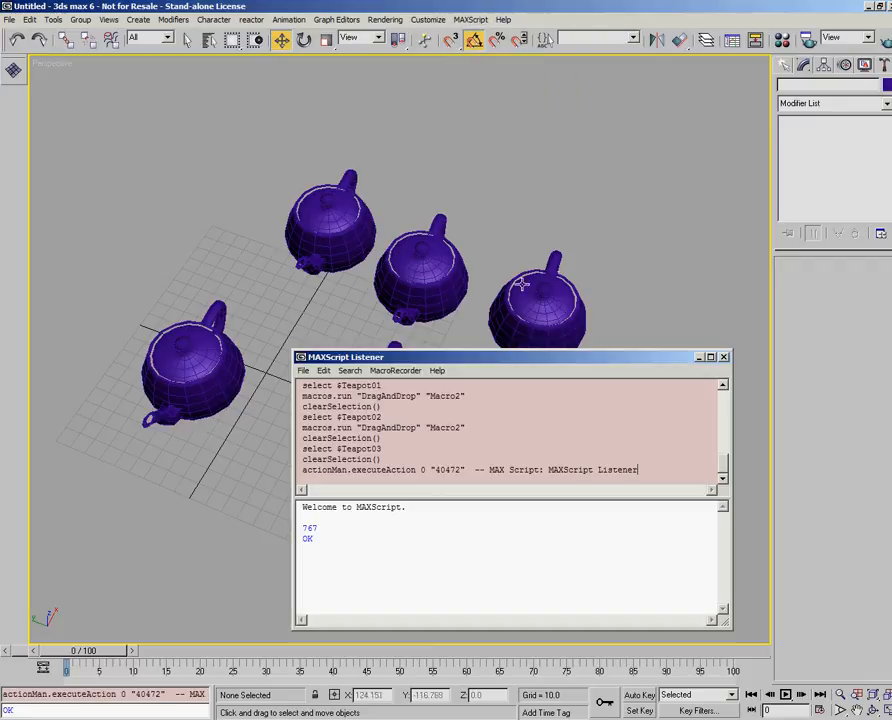
left_click_drag(448, 358, 316, 255)
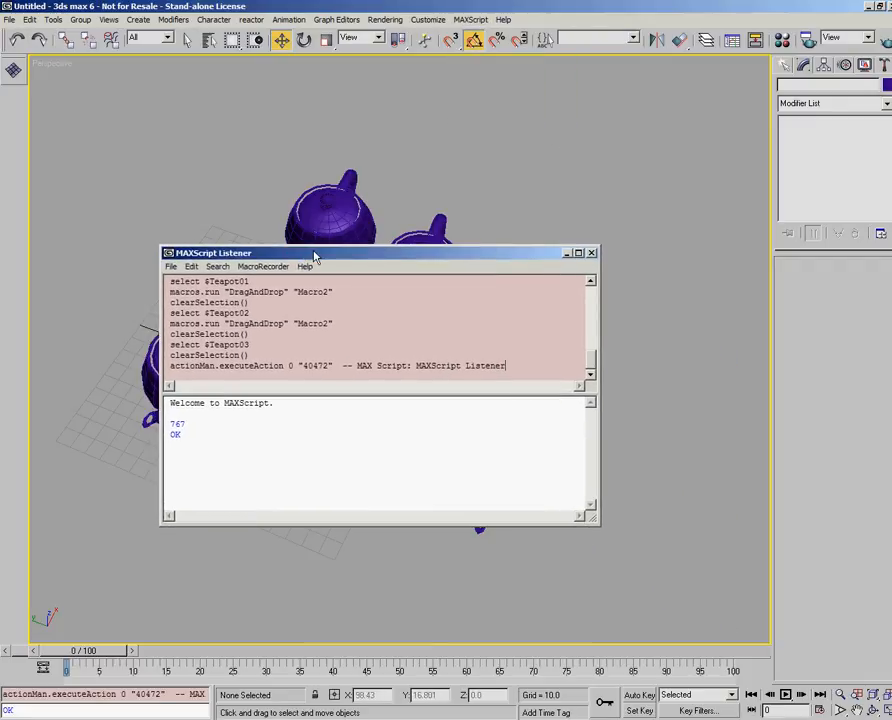
left_click(270, 267)
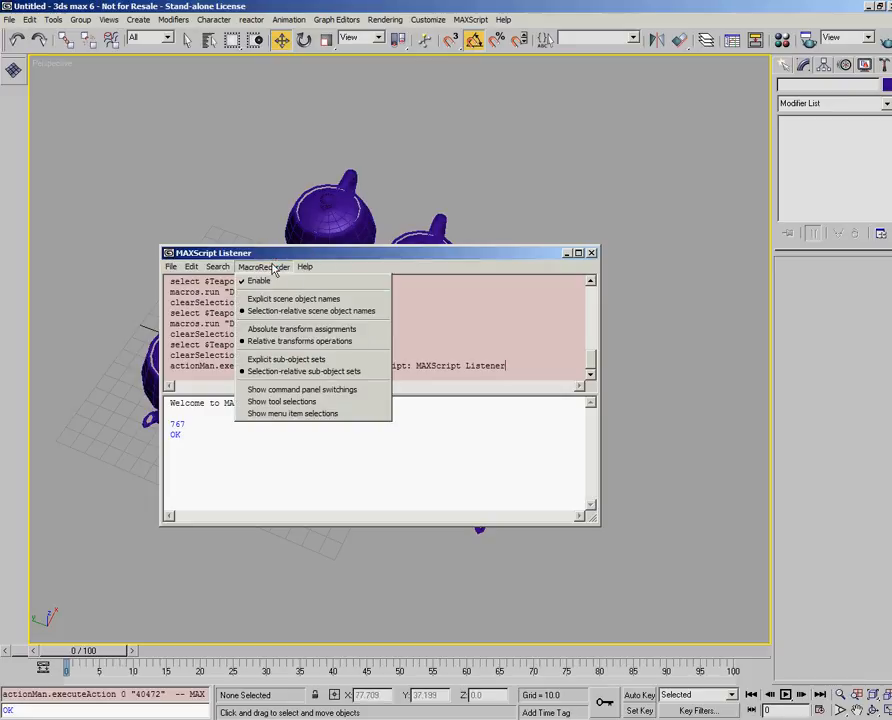
left_click(592, 254)
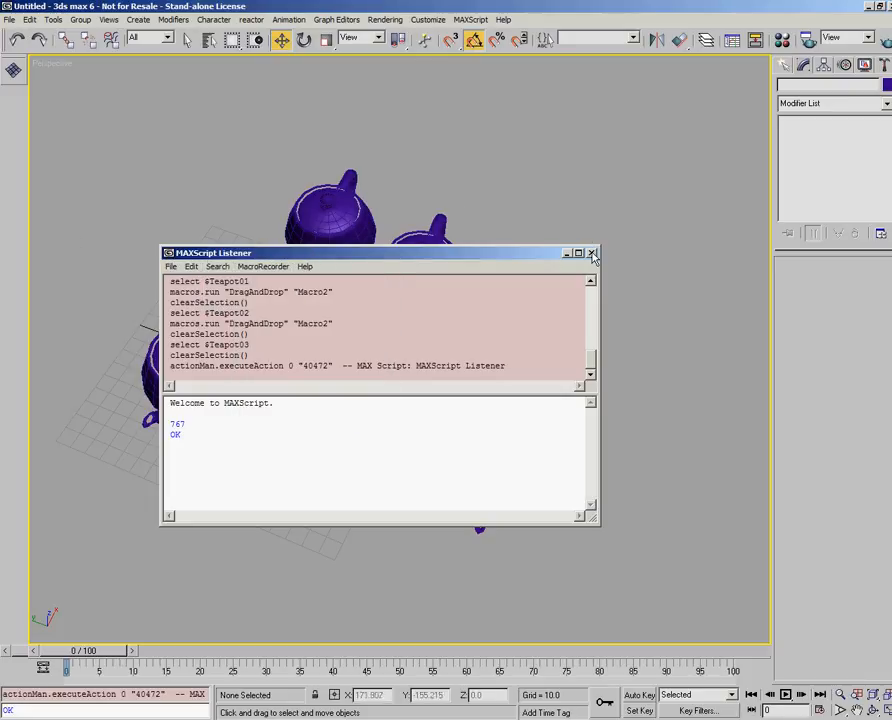
left_click(592, 253)
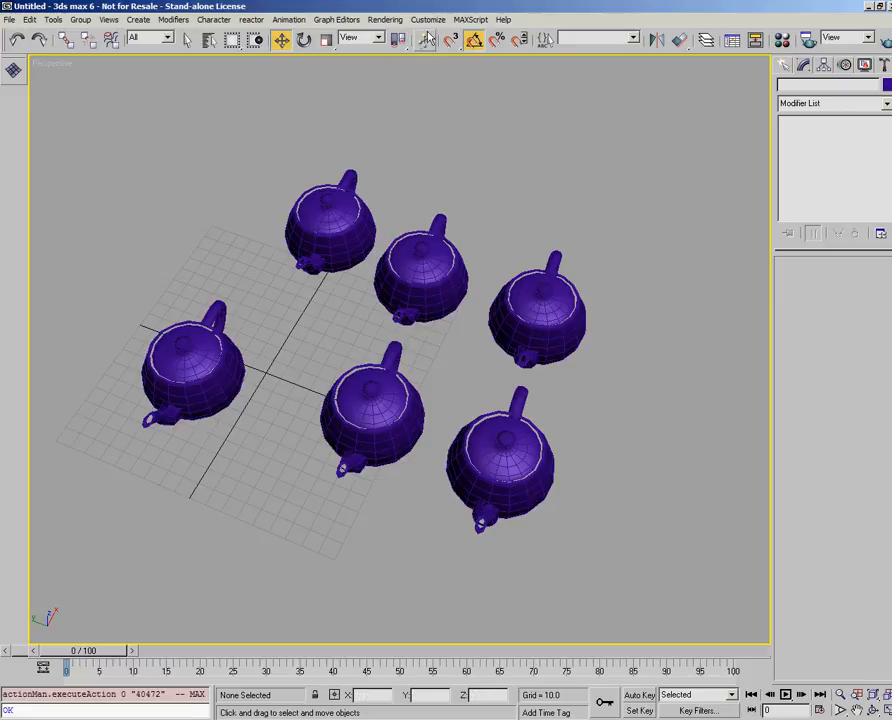
- Turn off the Macro Recorder, and open the Visual MAXScript Editor for a brief look before closing it
left_click(469, 20)
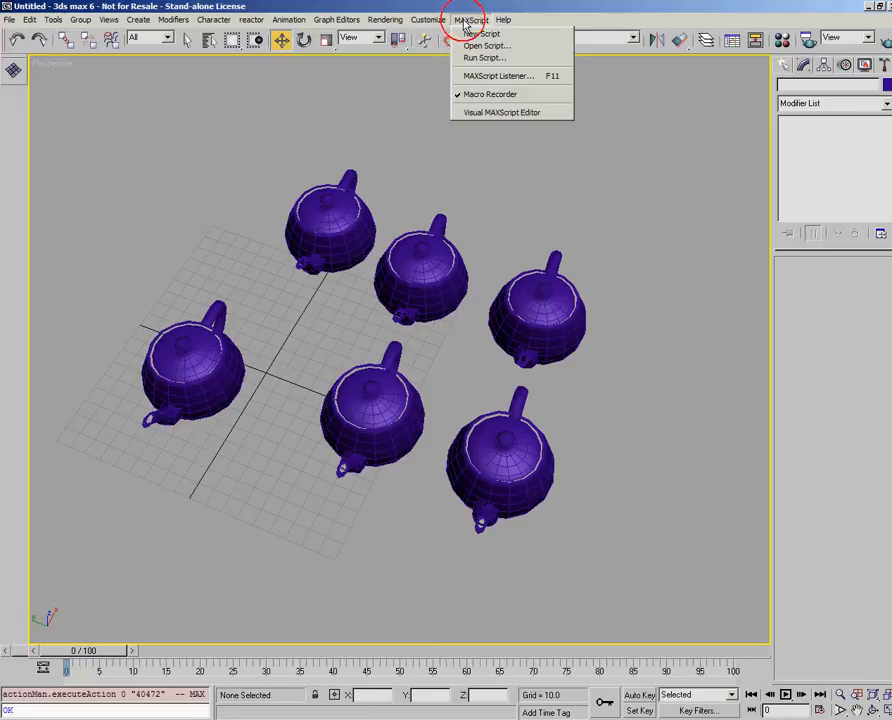
left_click(469, 96)
left_click(472, 19)
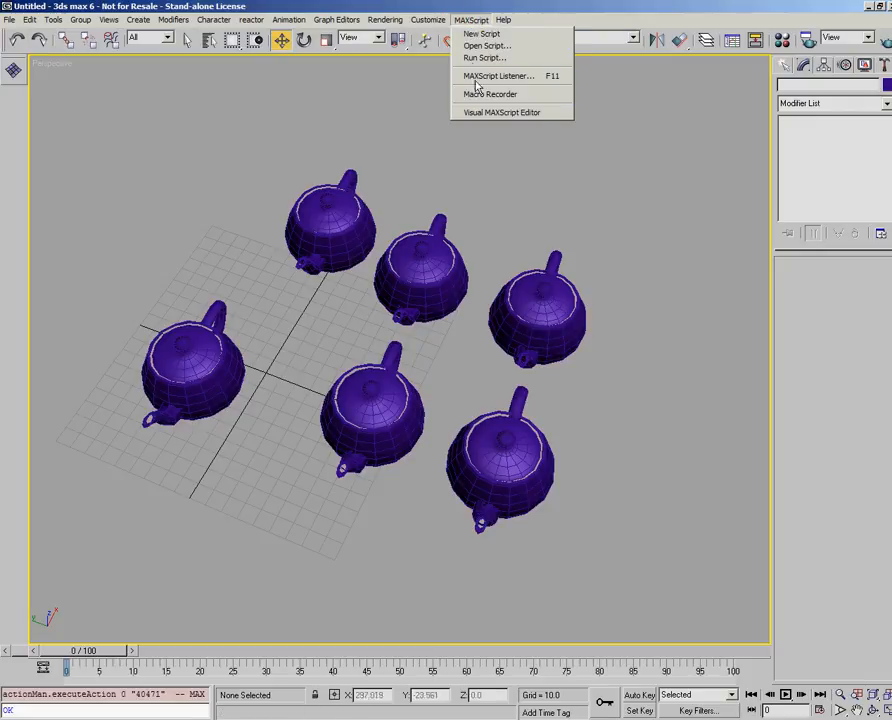
left_click(479, 113)
left_click_drag(402, 145, 463, 204)
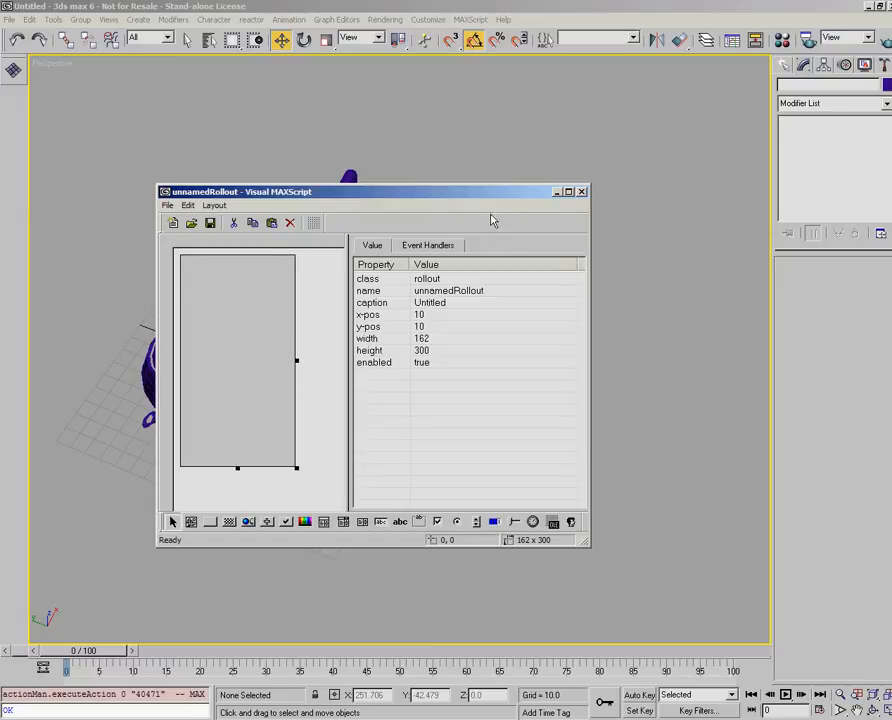
left_click(582, 191)
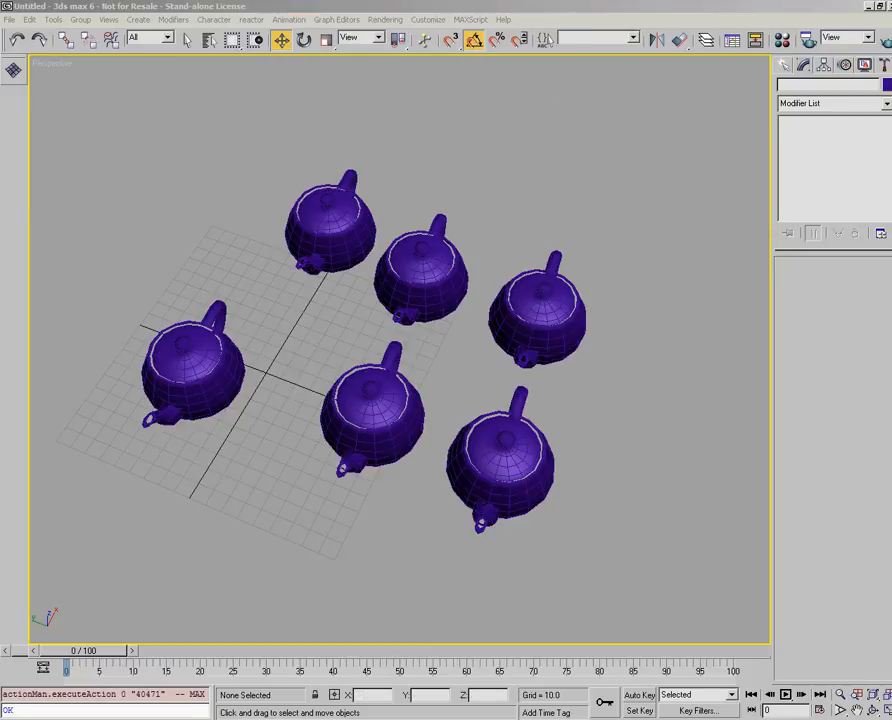
- Open the Hotkey Map, examine the shortcuts assigned to the different keyboard areas, and close it
left_click(503, 19)
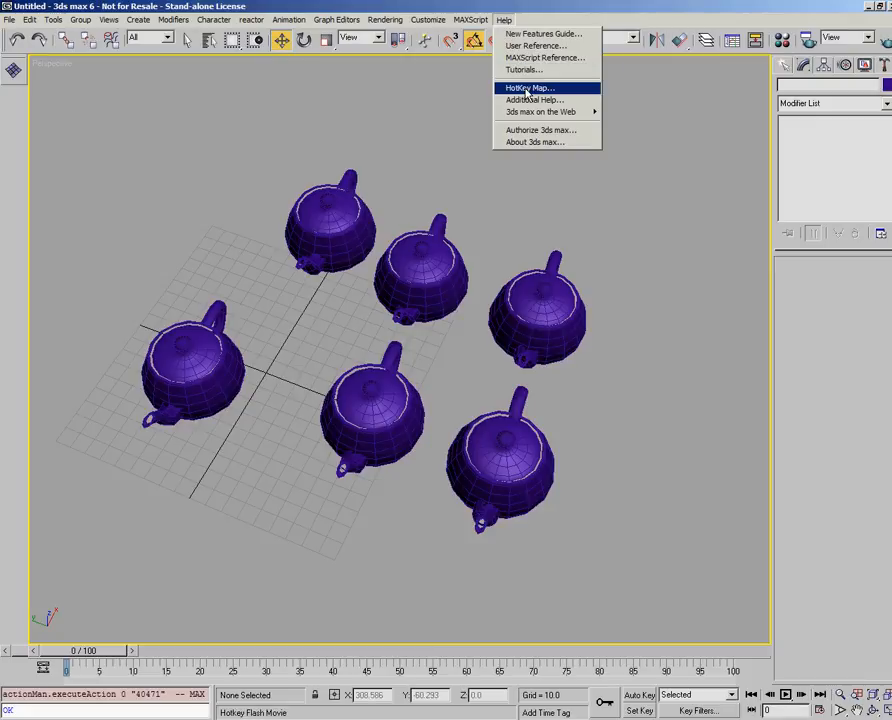
left_click(526, 90)
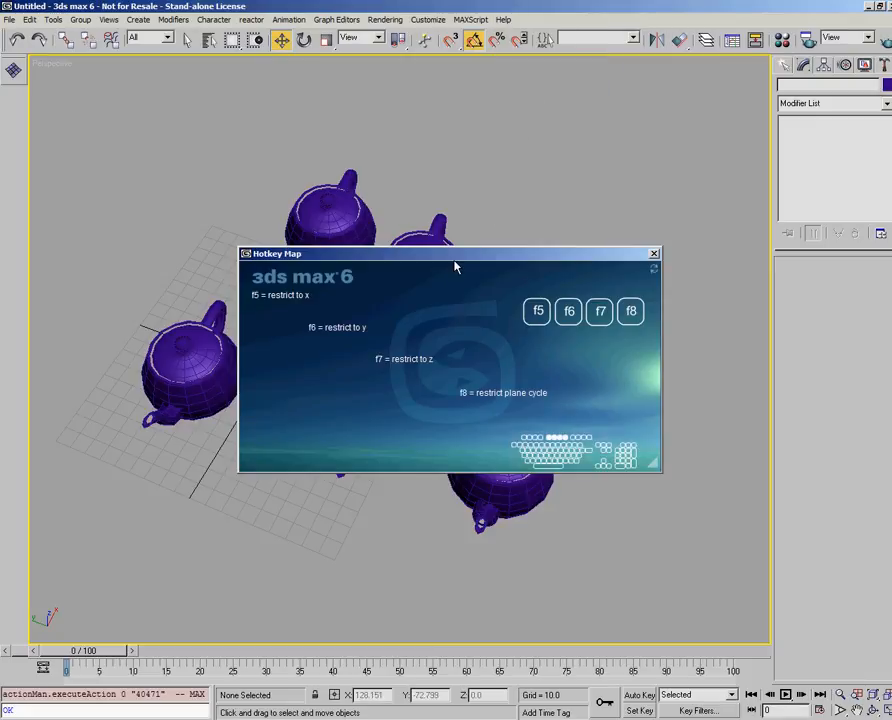
left_click_drag(455, 255, 451, 259)
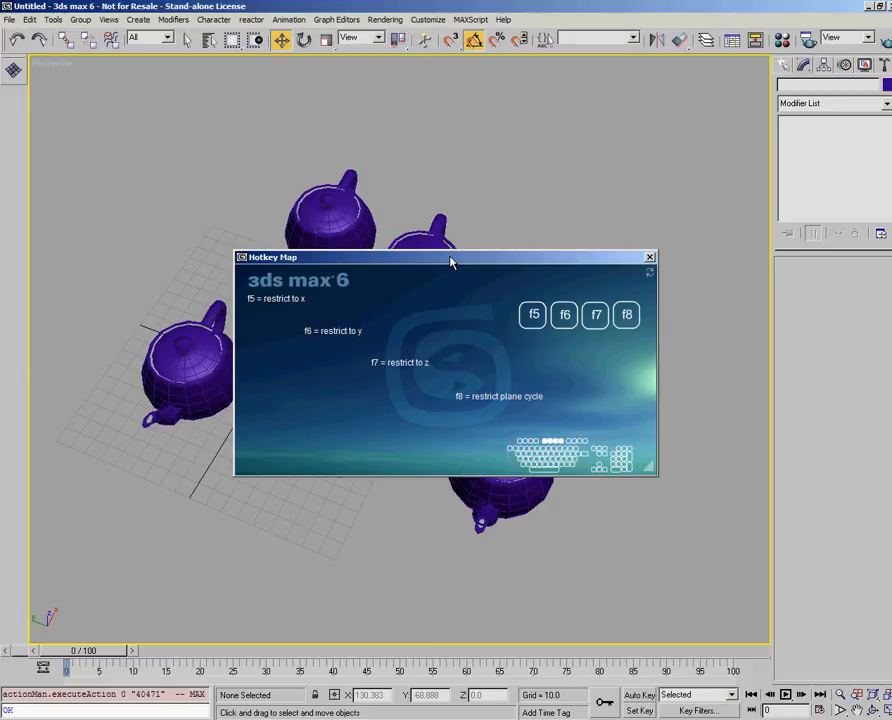
mouse_move(531, 441)
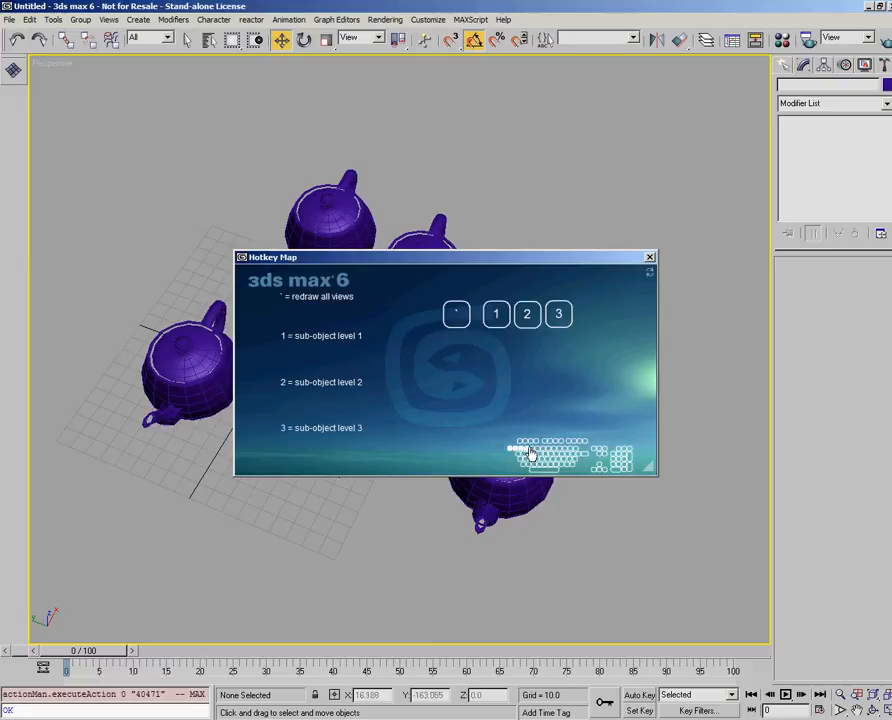
mouse_move(565, 453)
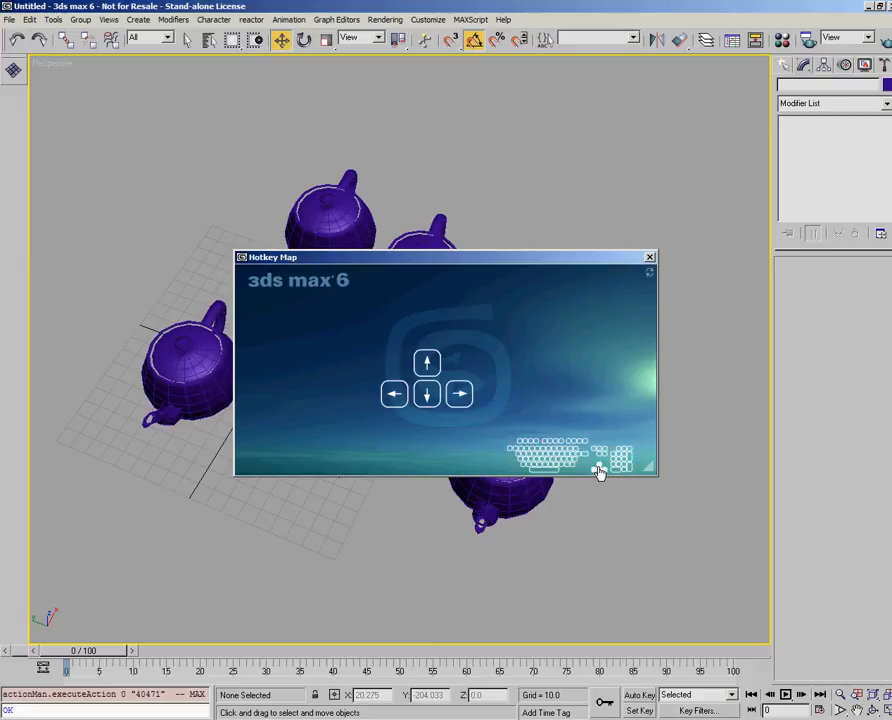
mouse_move(621, 457)
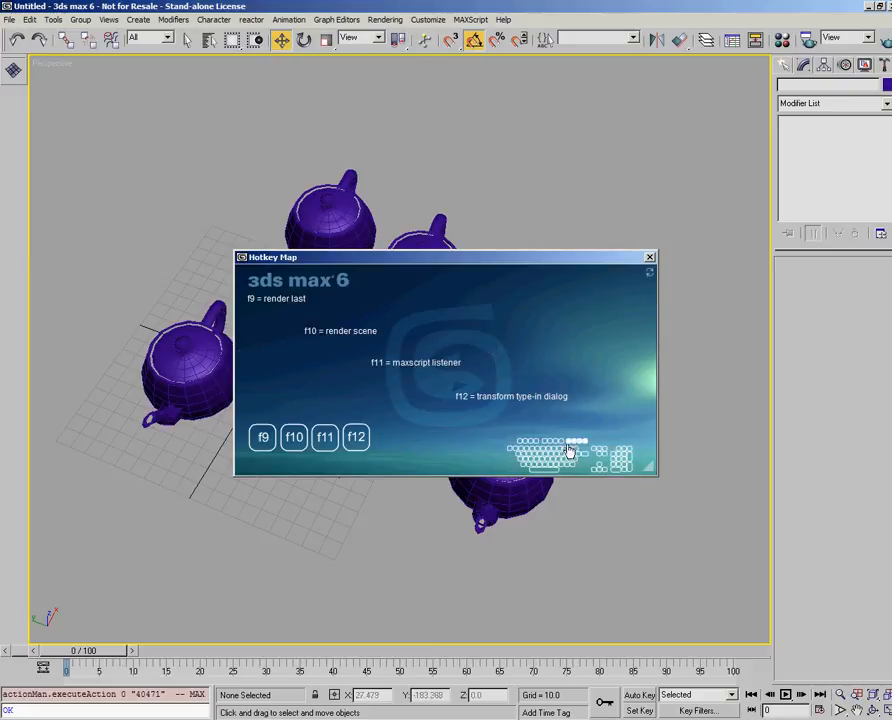
left_click(649, 258)
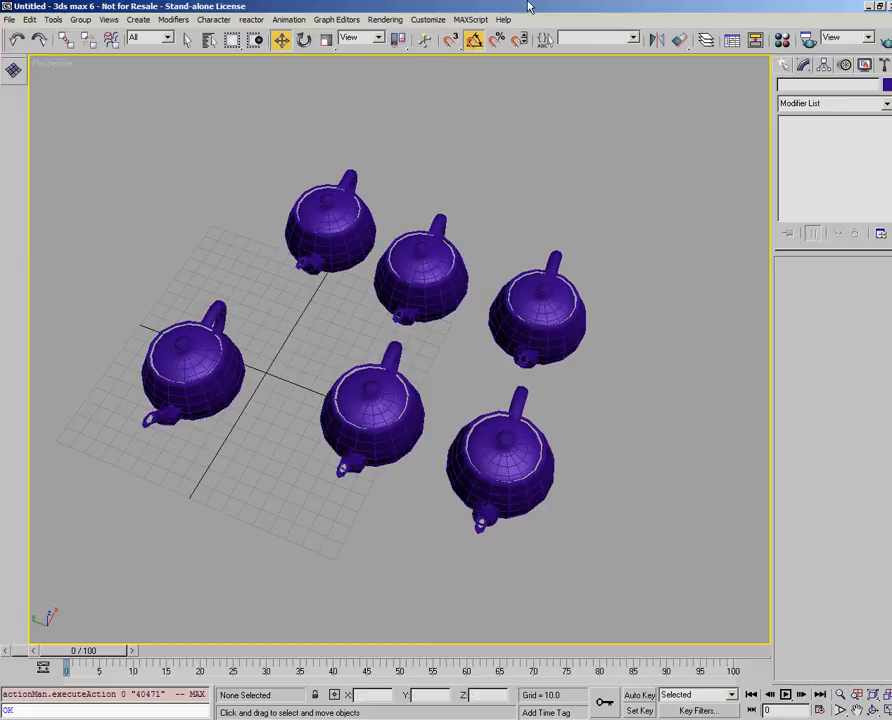
- Look through the Additional Help topics, close the list, and view the 3ds max on the Web resources
left_click(503, 19)
left_click(540, 102)
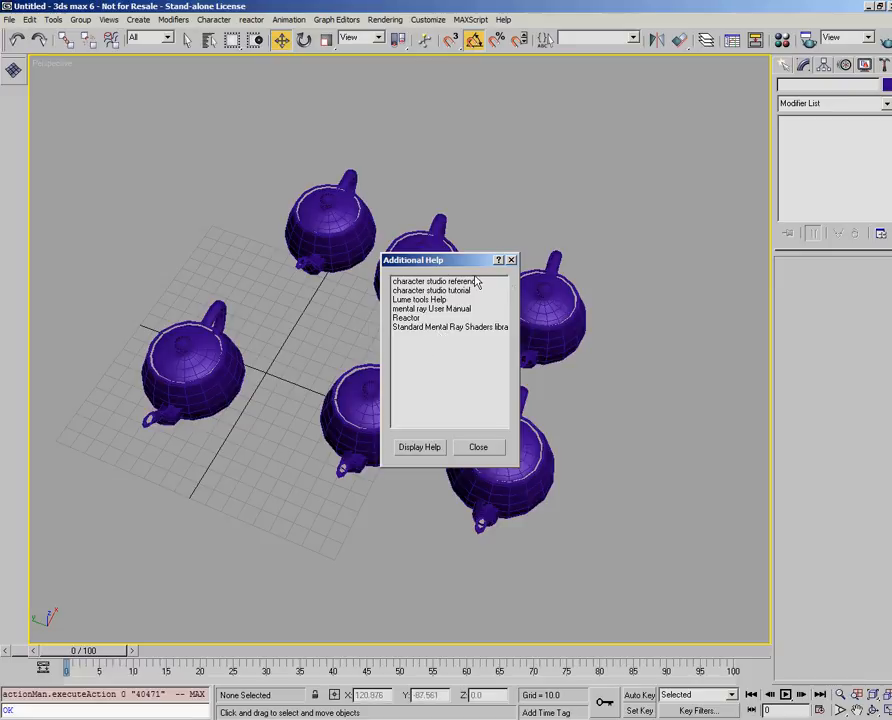
left_click(511, 260)
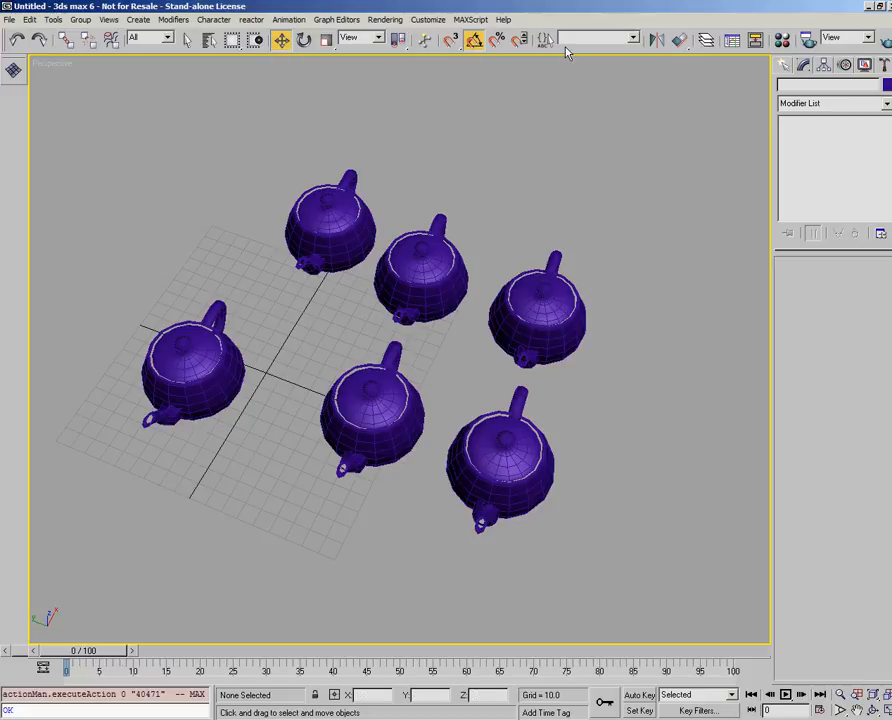
left_click(504, 20)
mouse_move(527, 114)
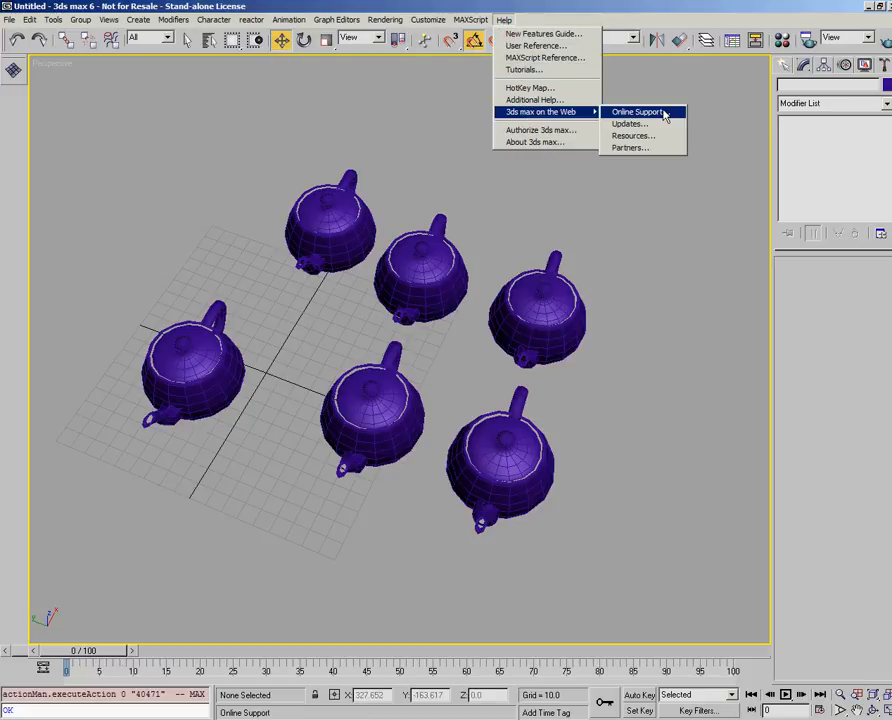